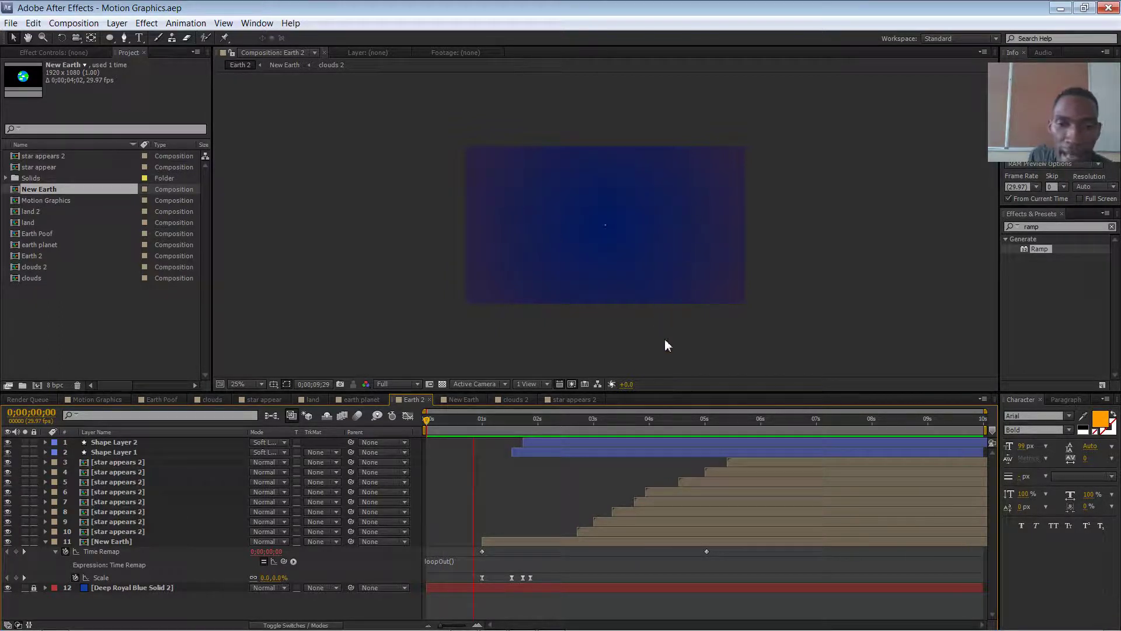
Stop the running RAM preview of the Earth 2 composition.
click(678, 363)
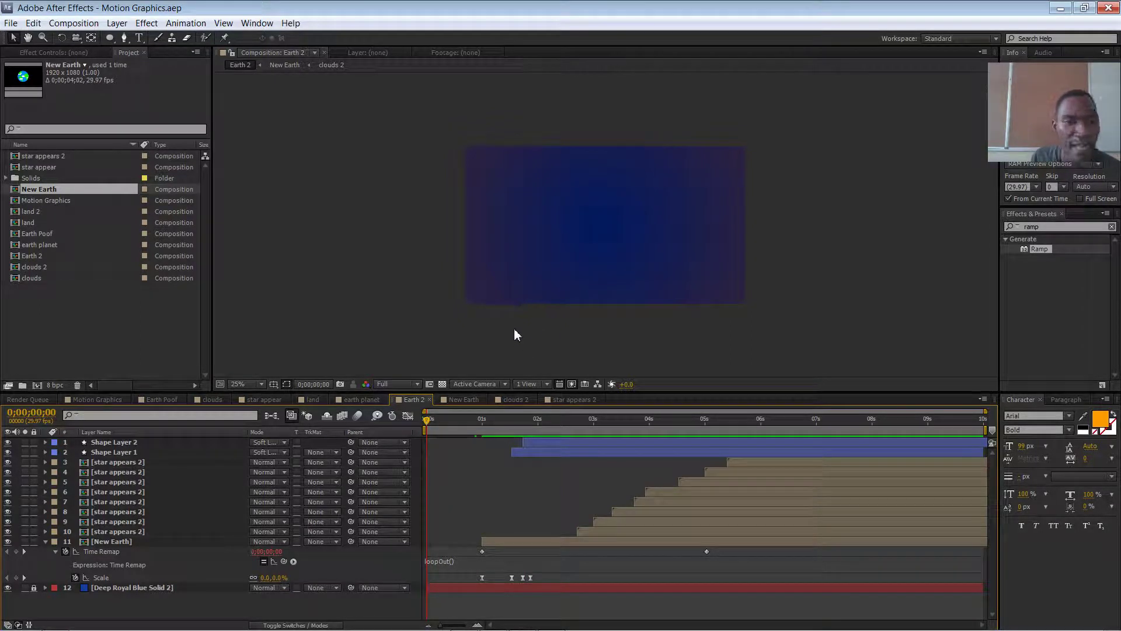
Switch to the Earth Poof composition, scrub in slightly and play its preview.
click(166, 400)
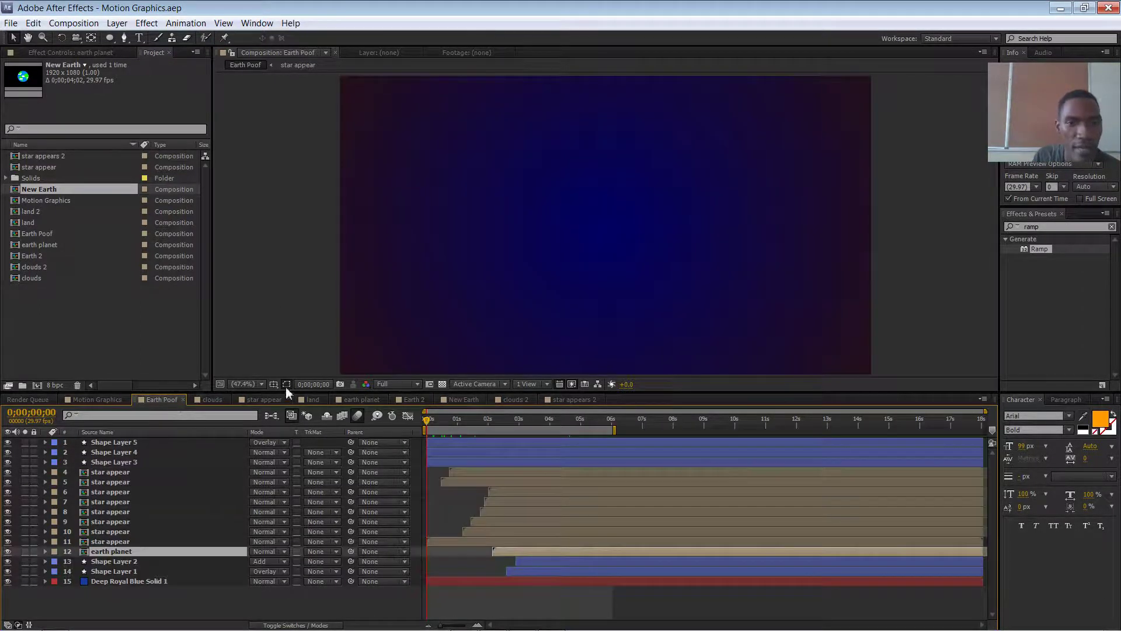
drag(425, 416, 443, 417)
key(space)
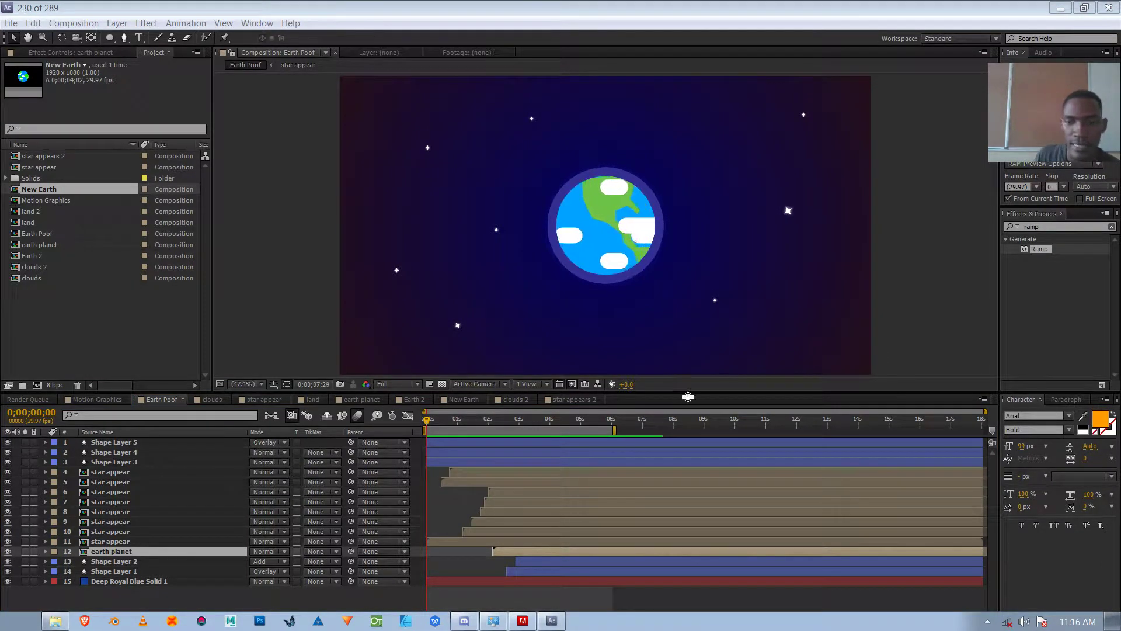
Back in Earth 2, scrub to find when the Earth appears, then open the viewer's New layer menu.
click(414, 400)
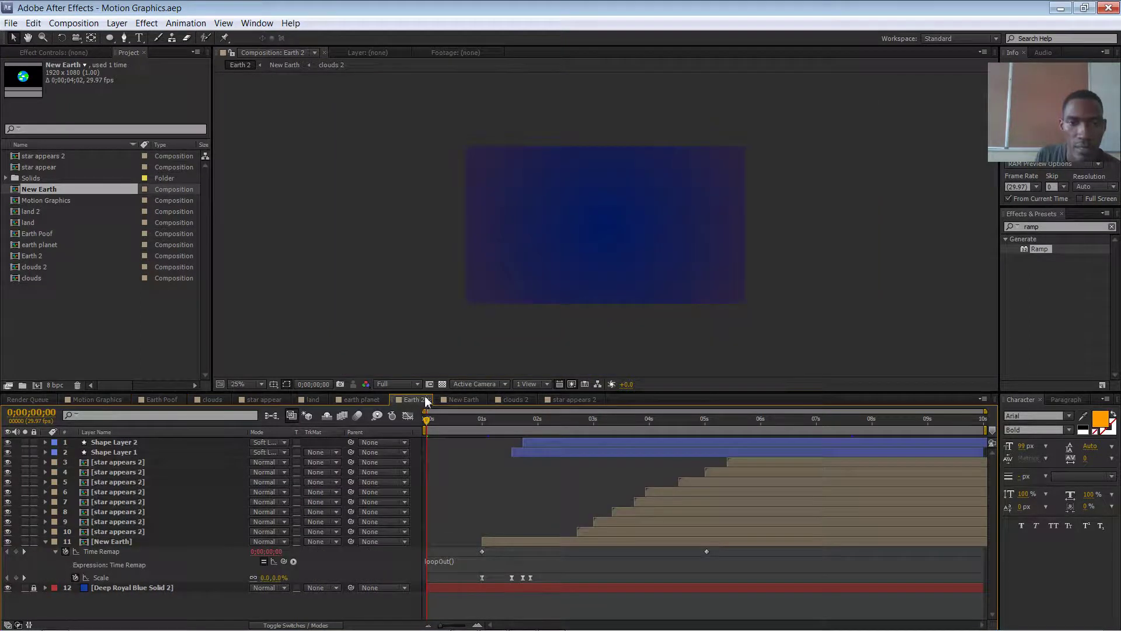
drag(442, 420, 394, 416)
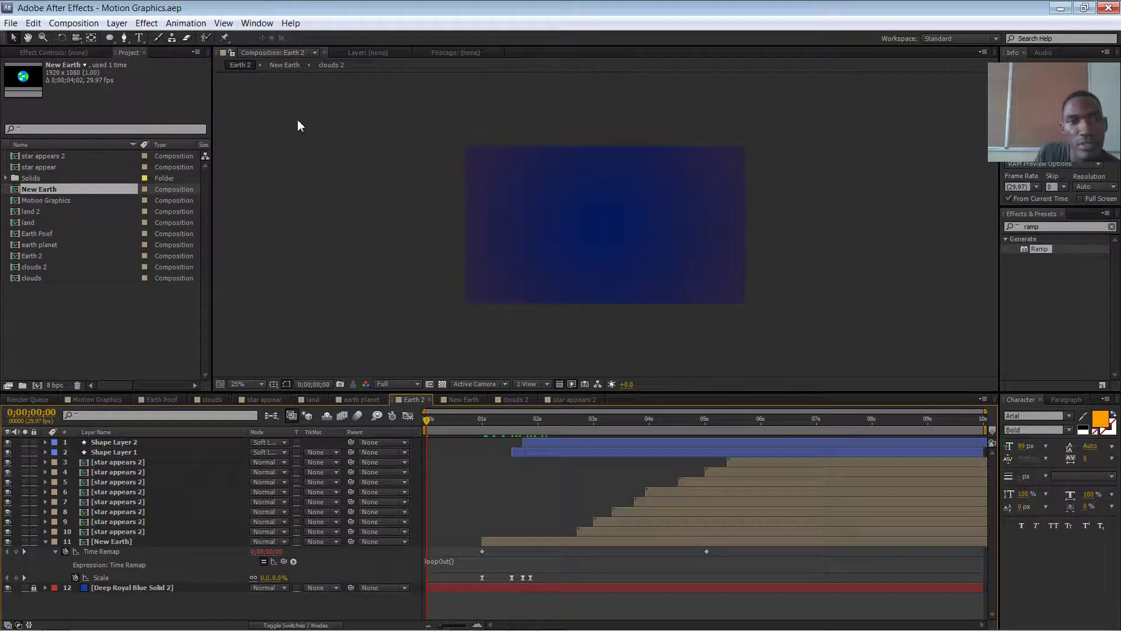
right_click(363, 233)
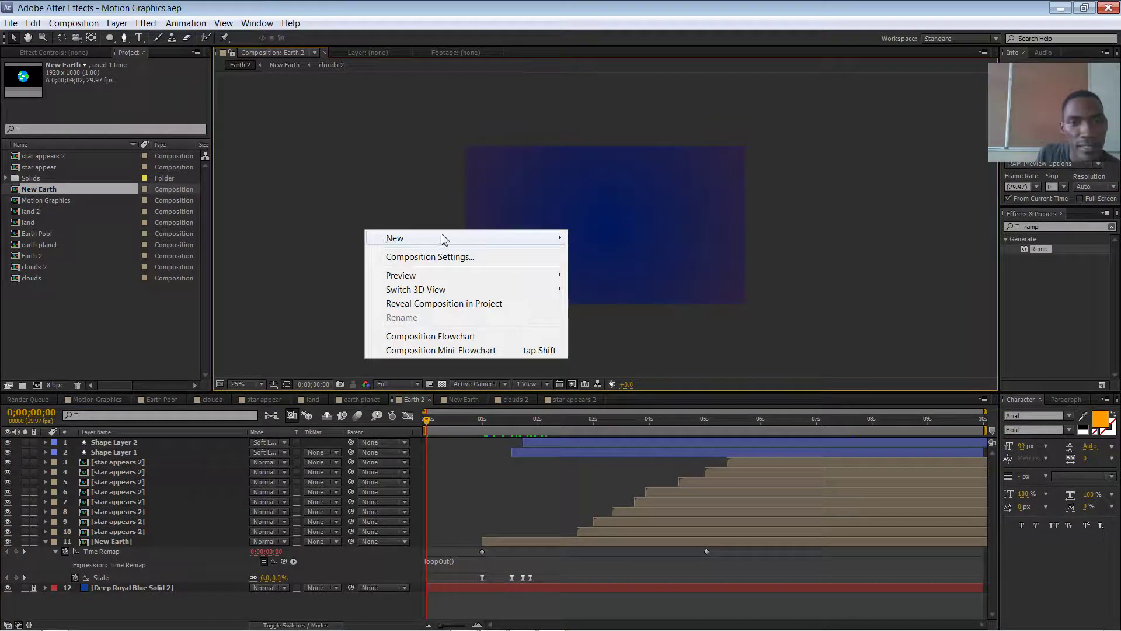
mouse_move(446, 238)
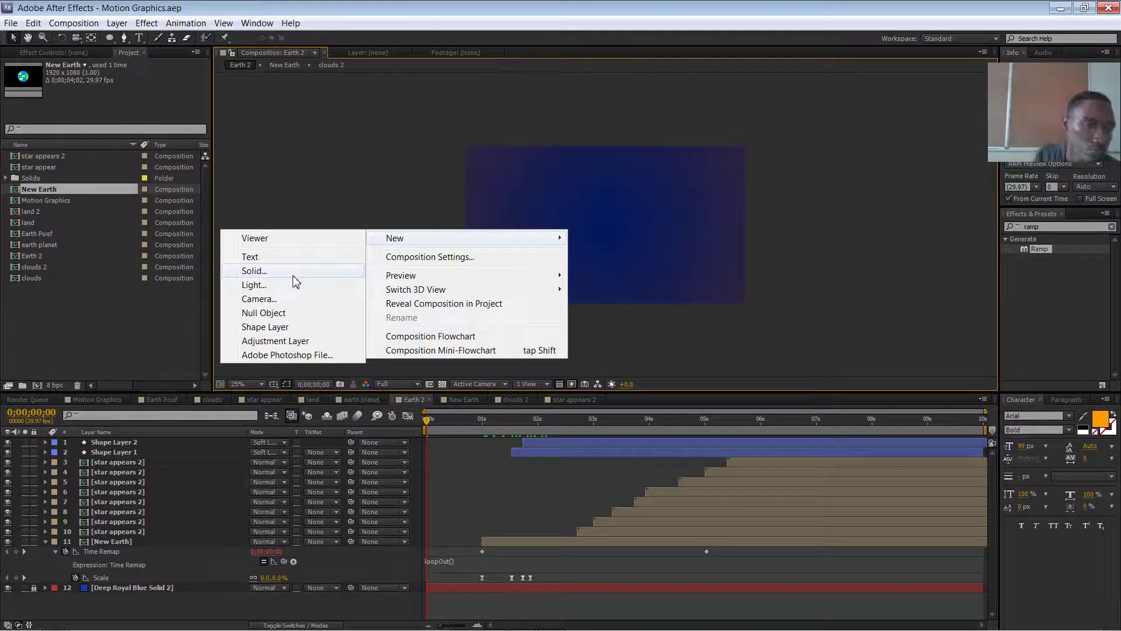
Create a new shape layer and draw a curved Pen path arcing below the Earth.
click(288, 326)
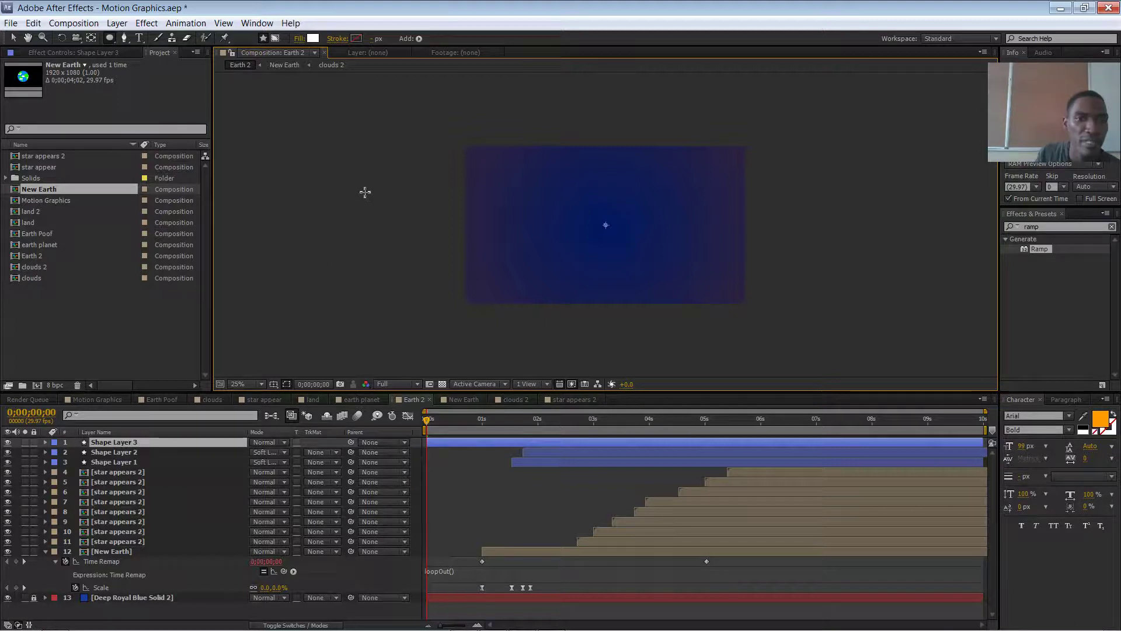
click(127, 39)
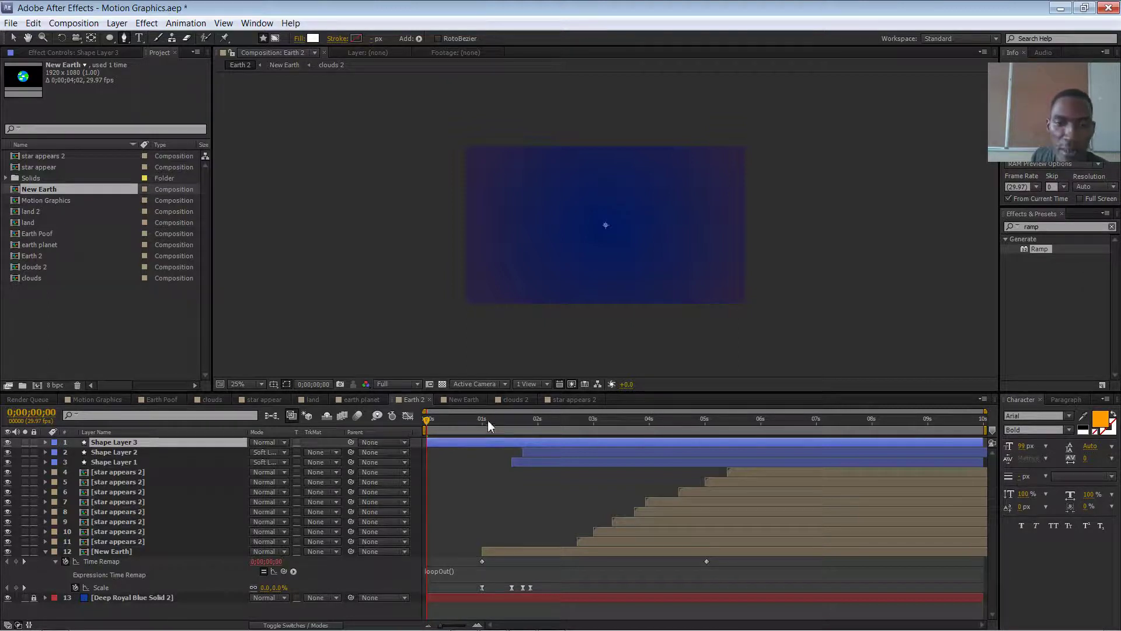
drag(488, 419, 555, 412)
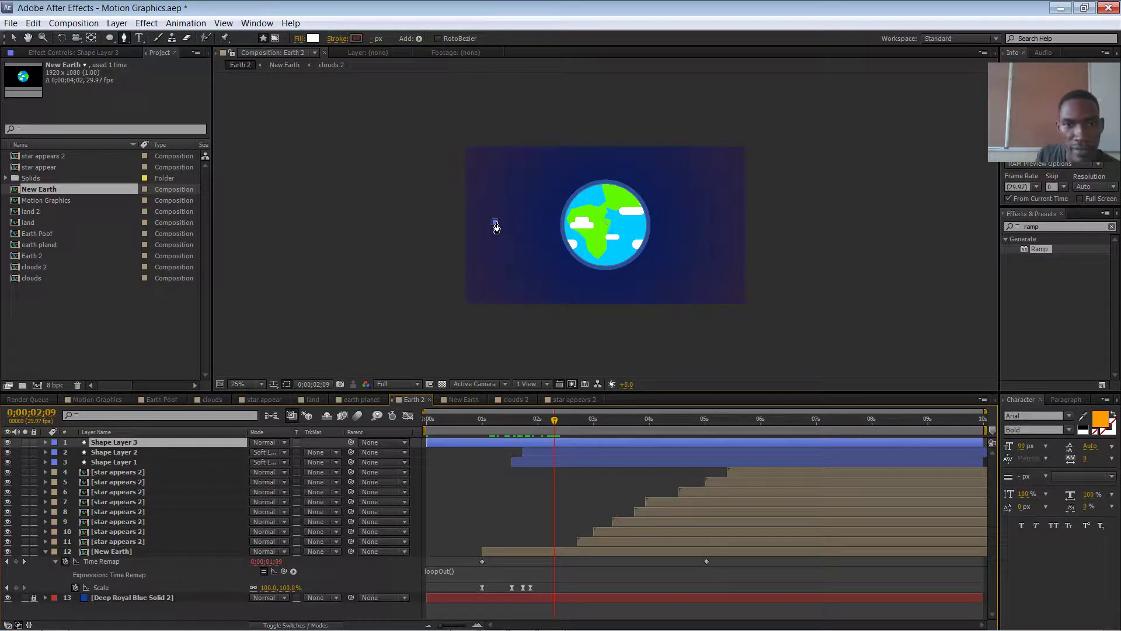
drag(656, 255, 727, 217)
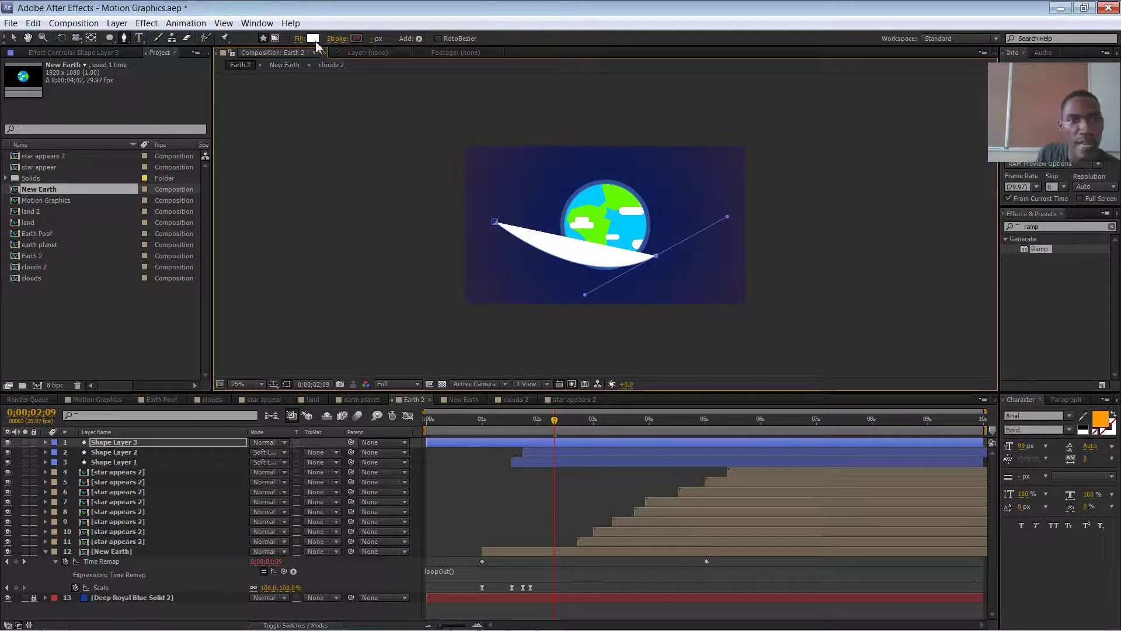
Set the curve's fill to None and its stroke to solid white, then deselect the layer.
click(299, 39)
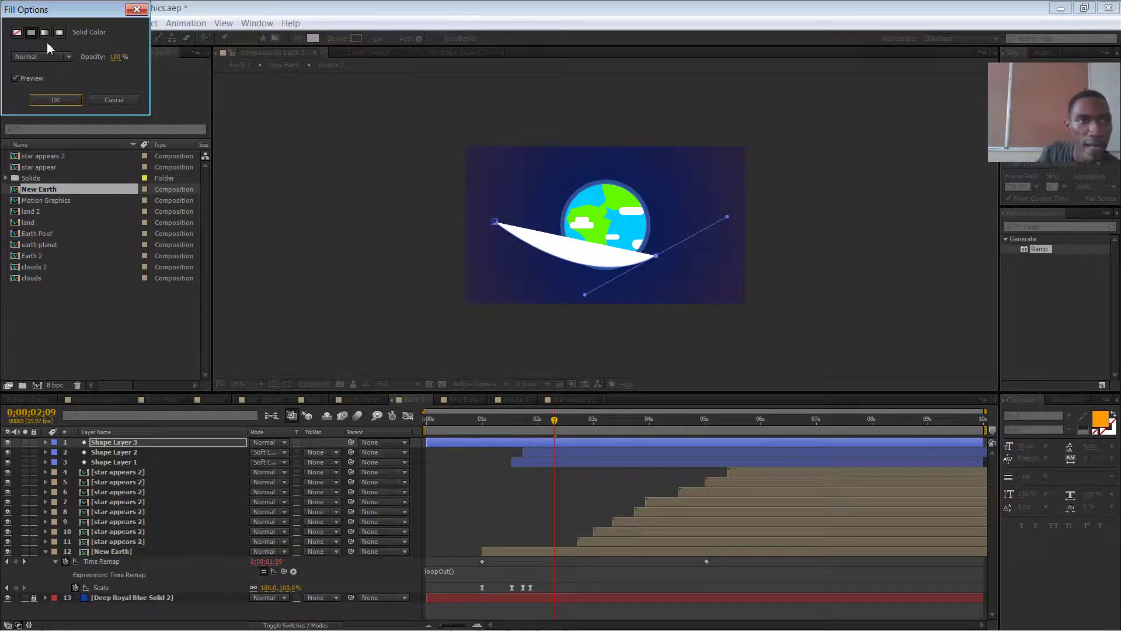
click(17, 32)
click(52, 100)
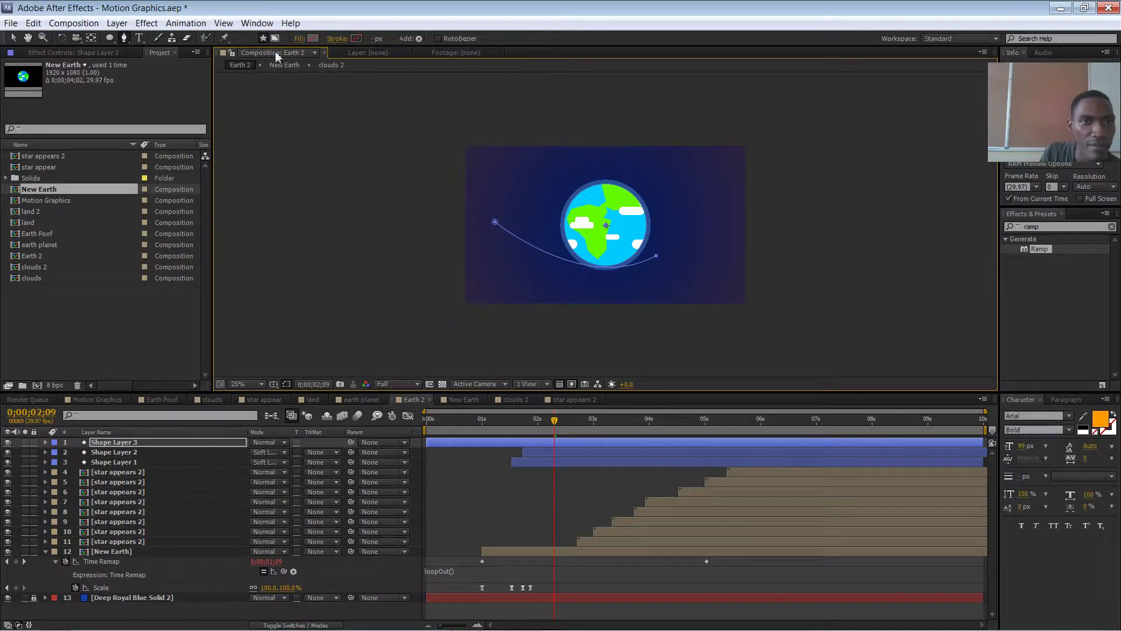
click(357, 38)
click(722, 237)
click(976, 212)
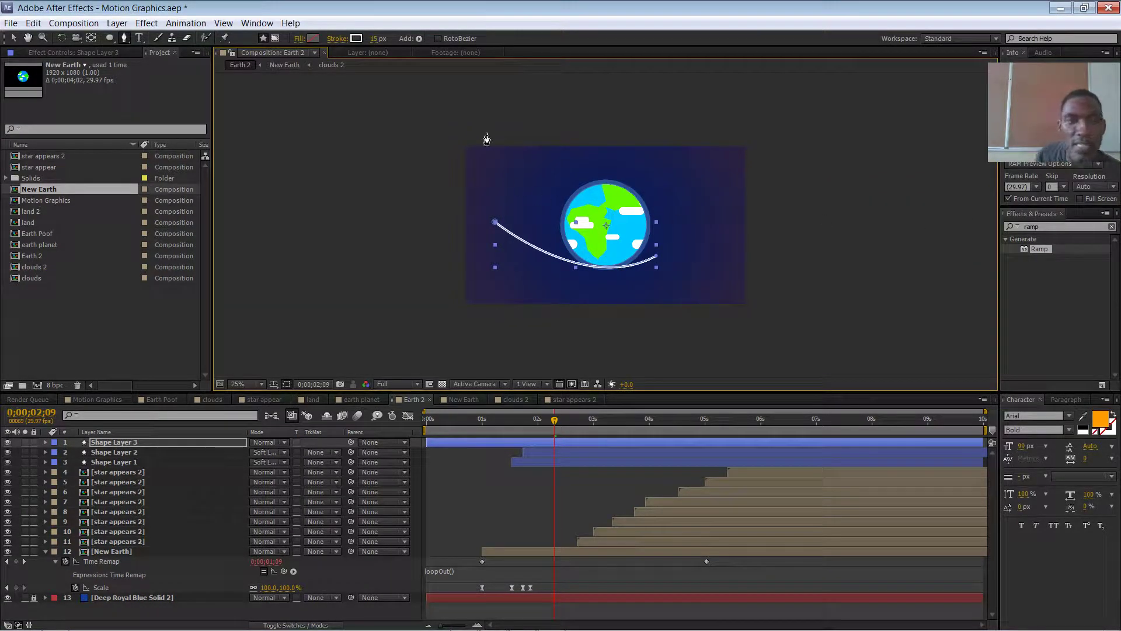
click(337, 39)
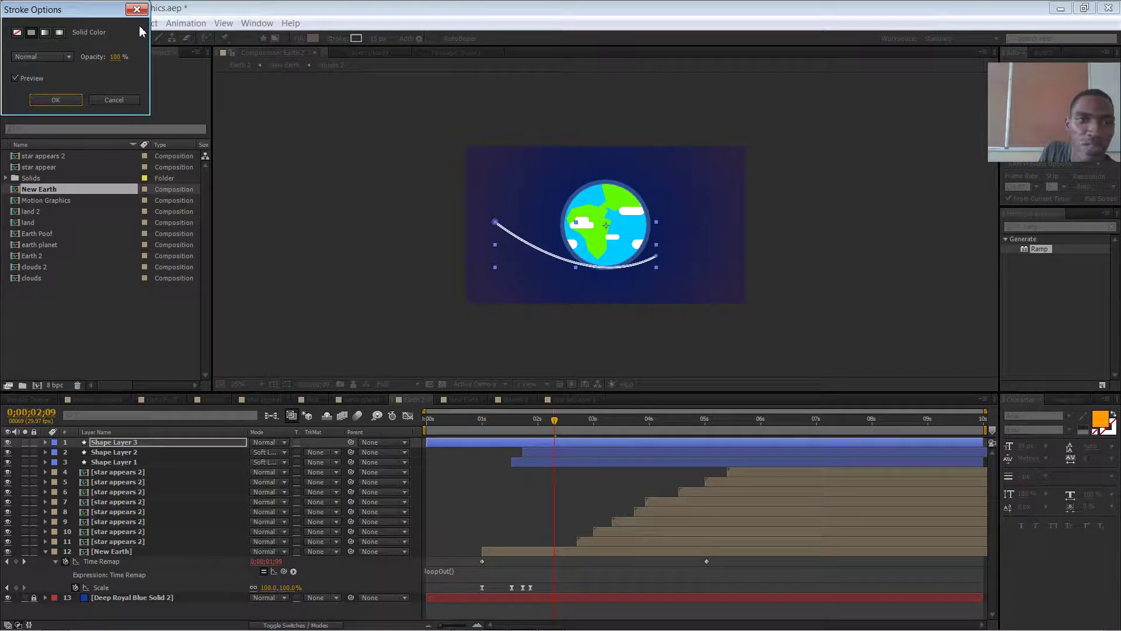
click(137, 9)
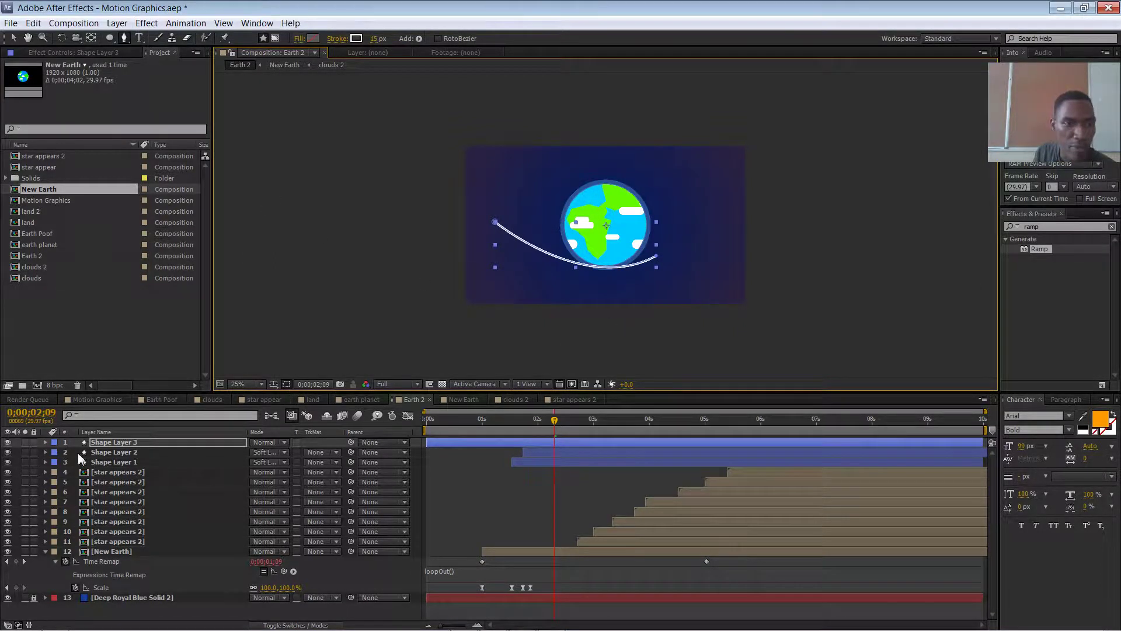
key(F2)
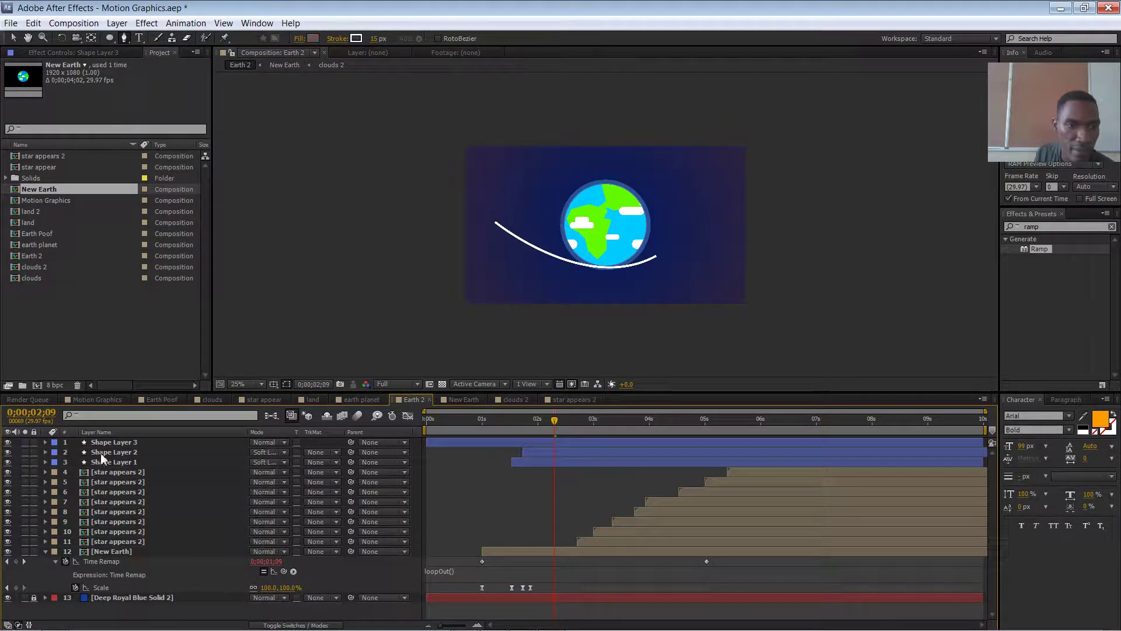
Select Shape Layer 3 and expand its Contents > Shape 1 > Stroke 1 properties.
click(100, 451)
click(97, 433)
click(99, 443)
click(45, 442)
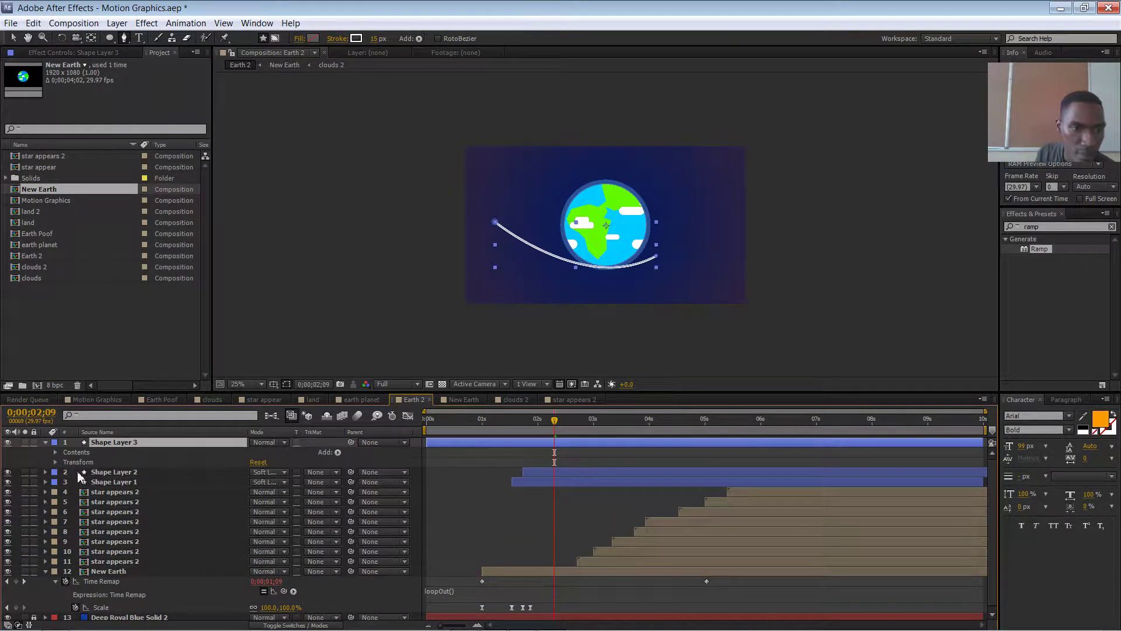
click(55, 452)
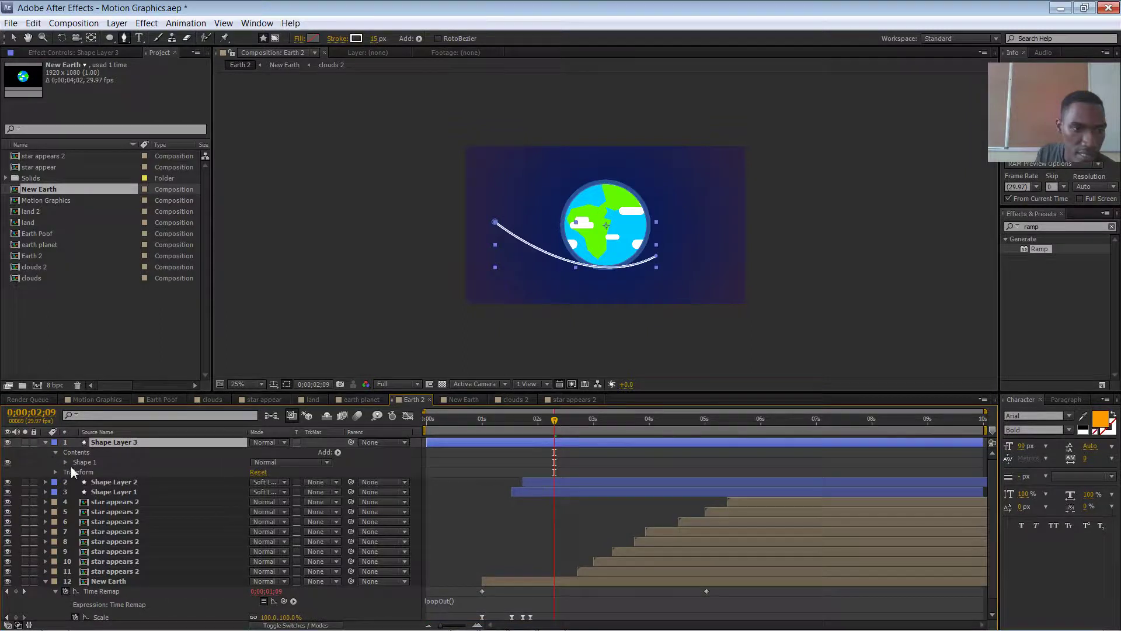
click(66, 462)
click(76, 481)
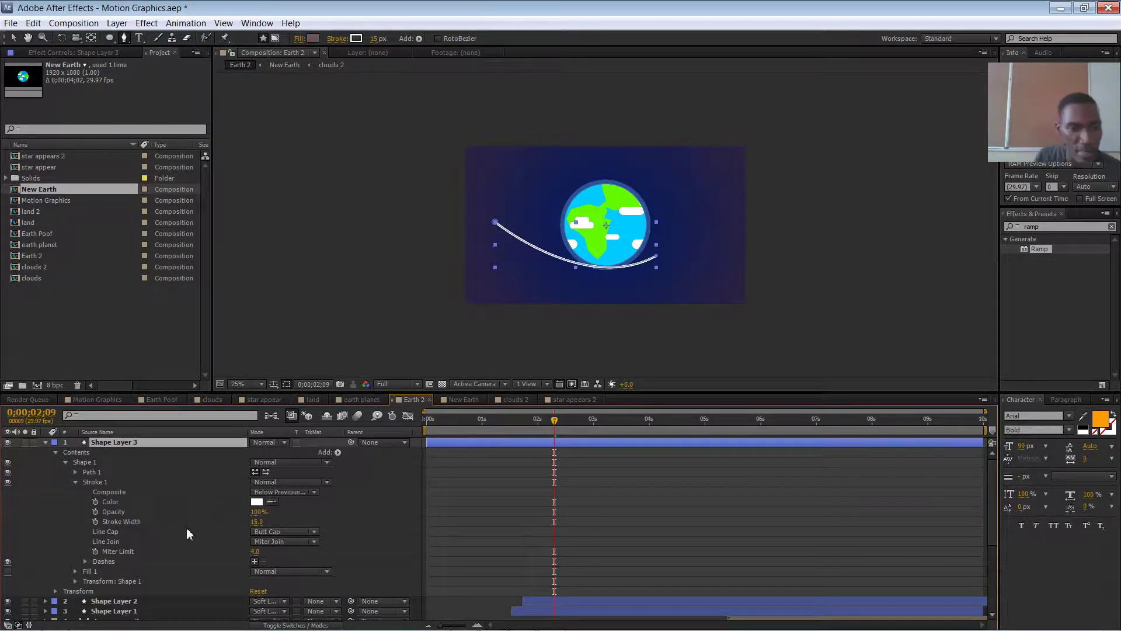
Set Stroke Width to 18 and Line Cap to Round Cap.
click(256, 521)
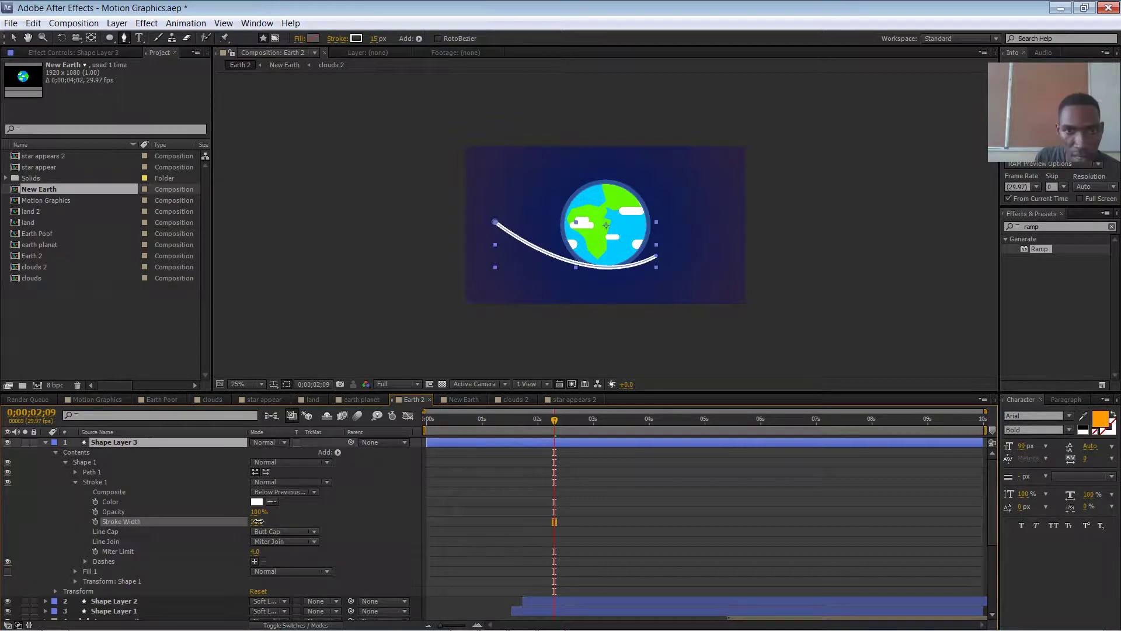
drag(256, 521, 260, 522)
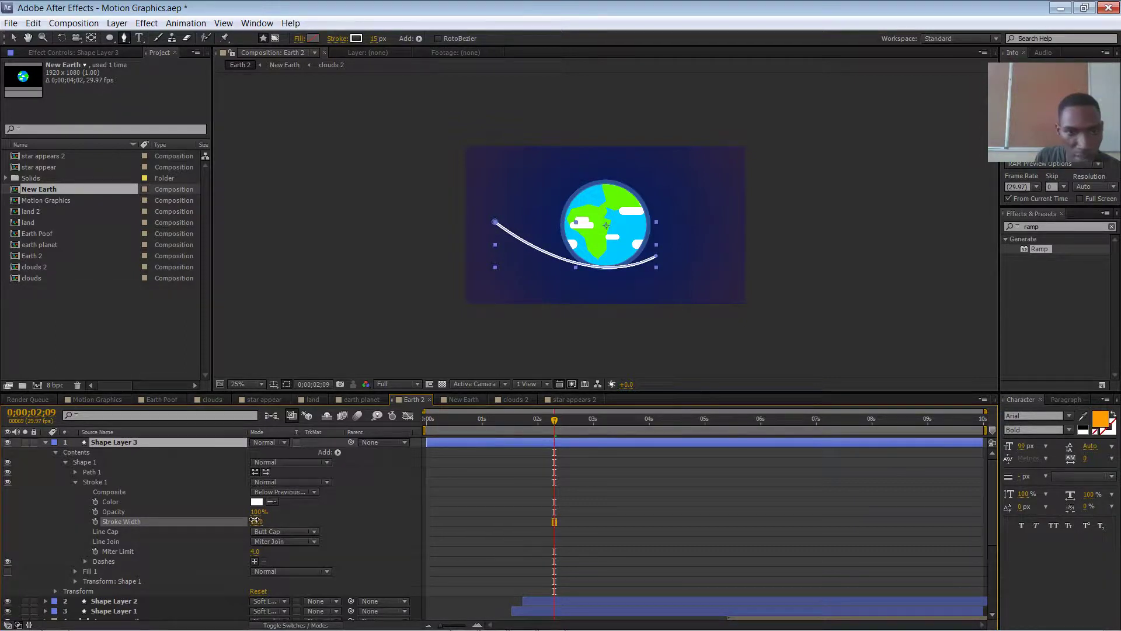
click(312, 533)
click(309, 557)
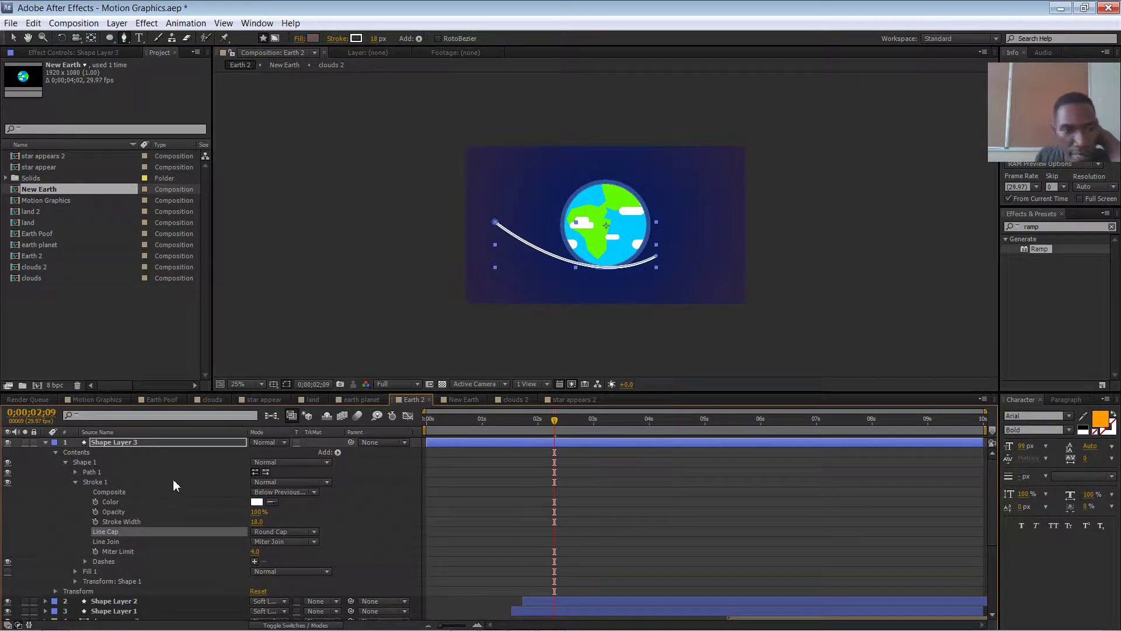
Add Trim Paths to the curve and, at 0s, drag its End value down toward 0%.
click(338, 453)
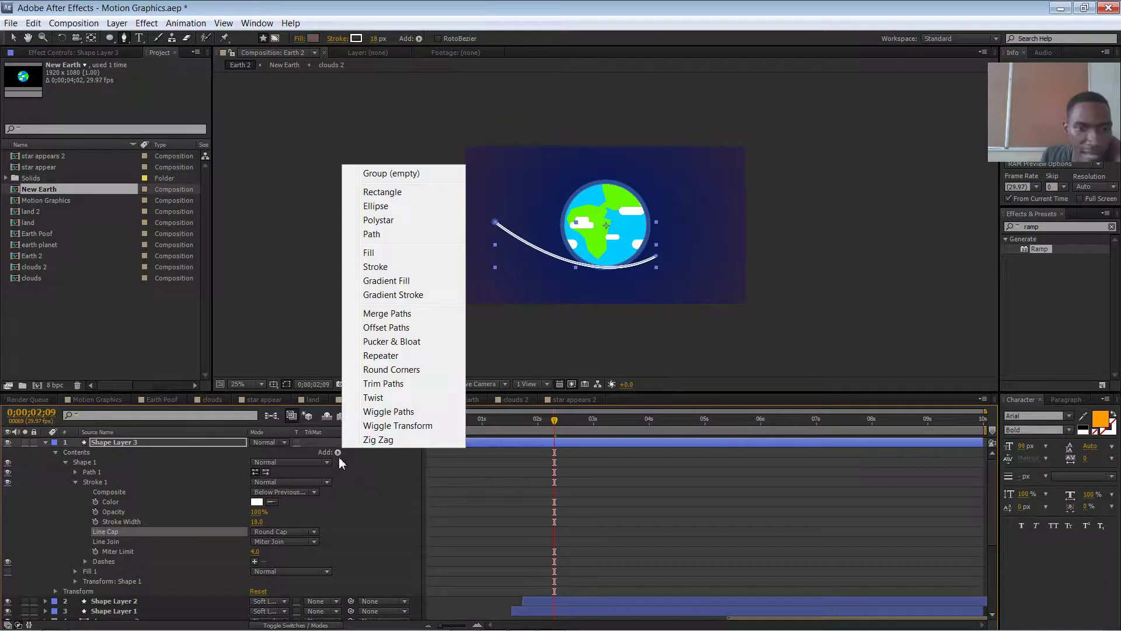
click(383, 384)
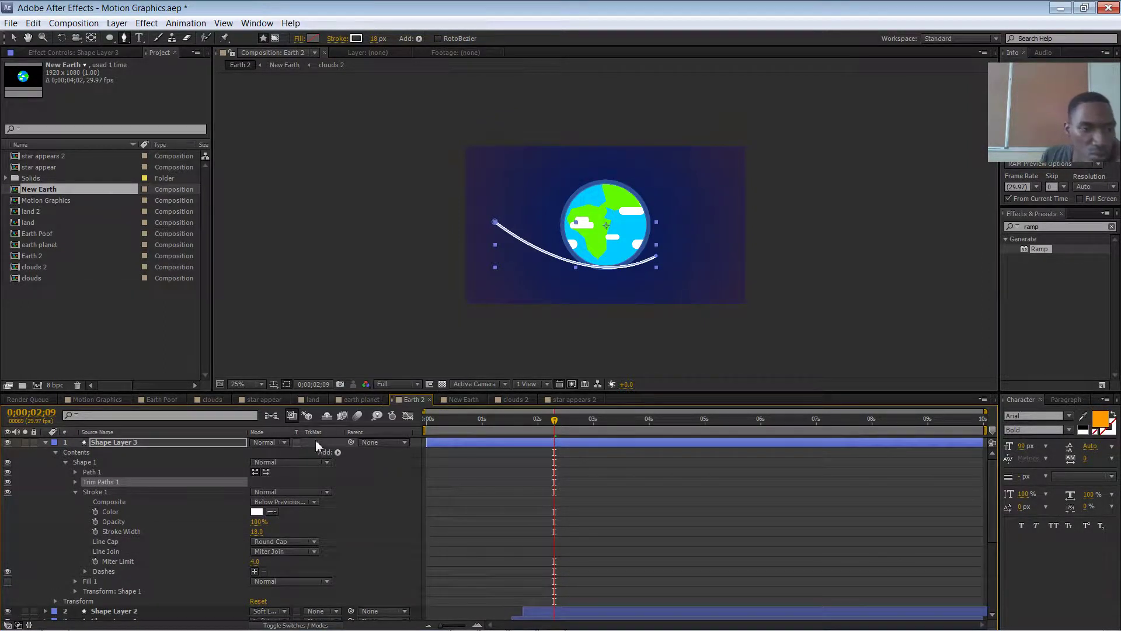
click(76, 482)
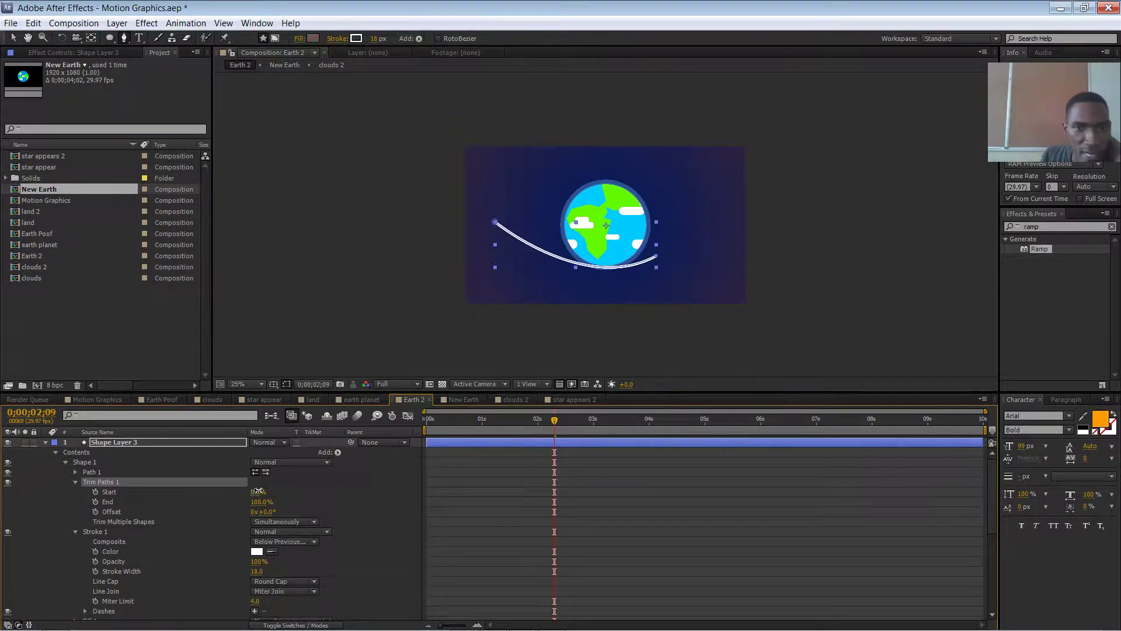
drag(257, 492, 378, 486)
drag(539, 418, 426, 428)
drag(260, 501, 188, 496)
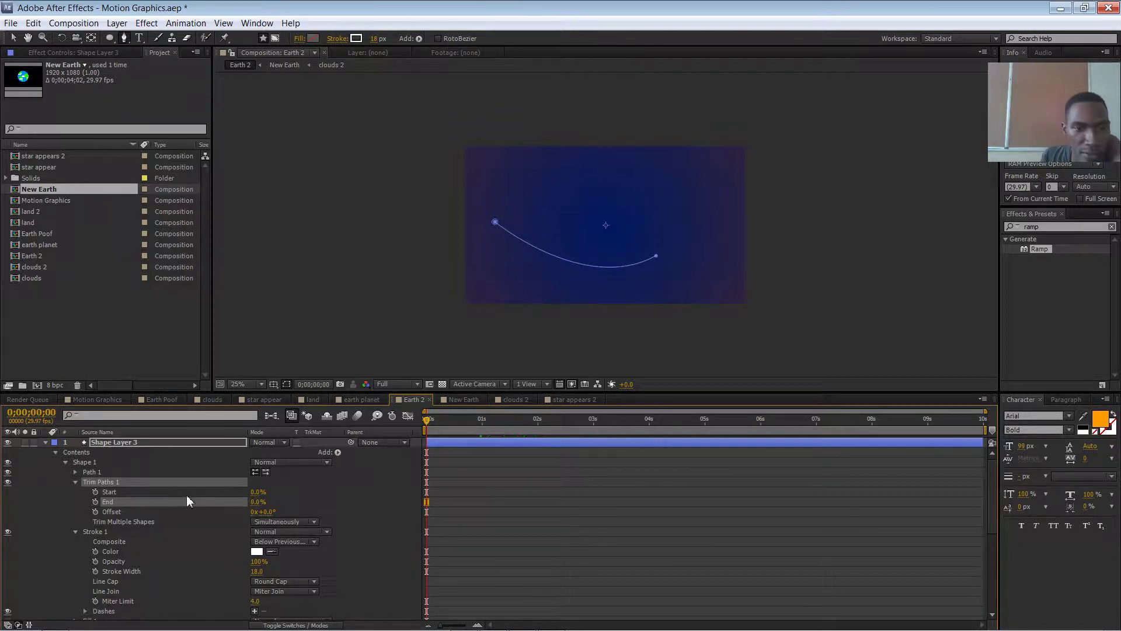
Keyframe Trim Paths End from 0% at the start to 100% just under 2 seconds.
click(95, 501)
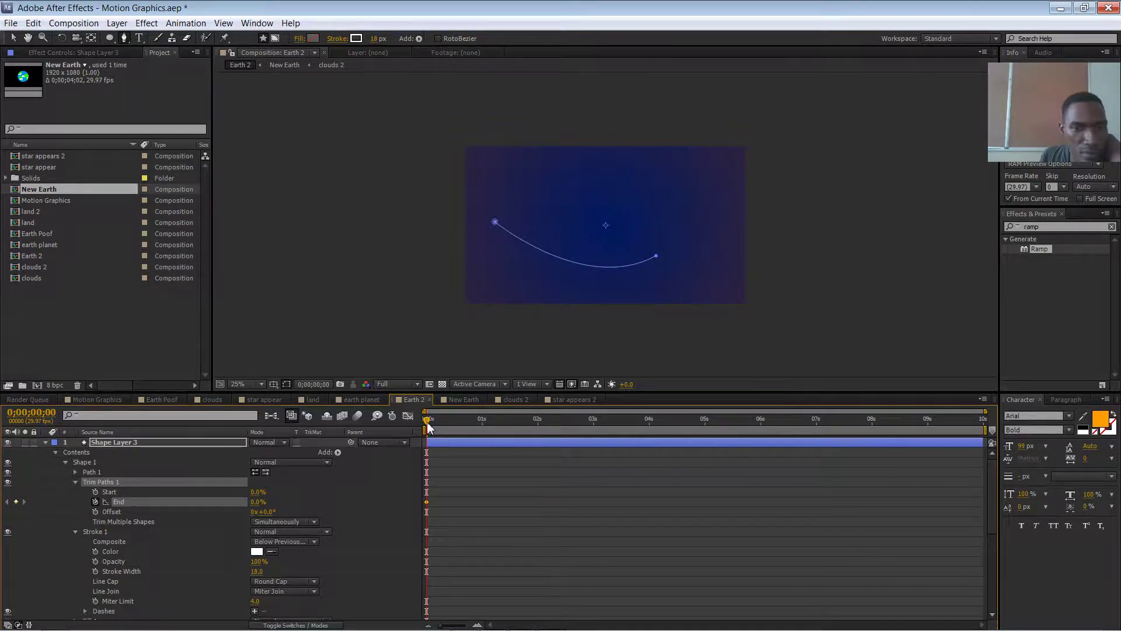
drag(427, 423, 515, 423)
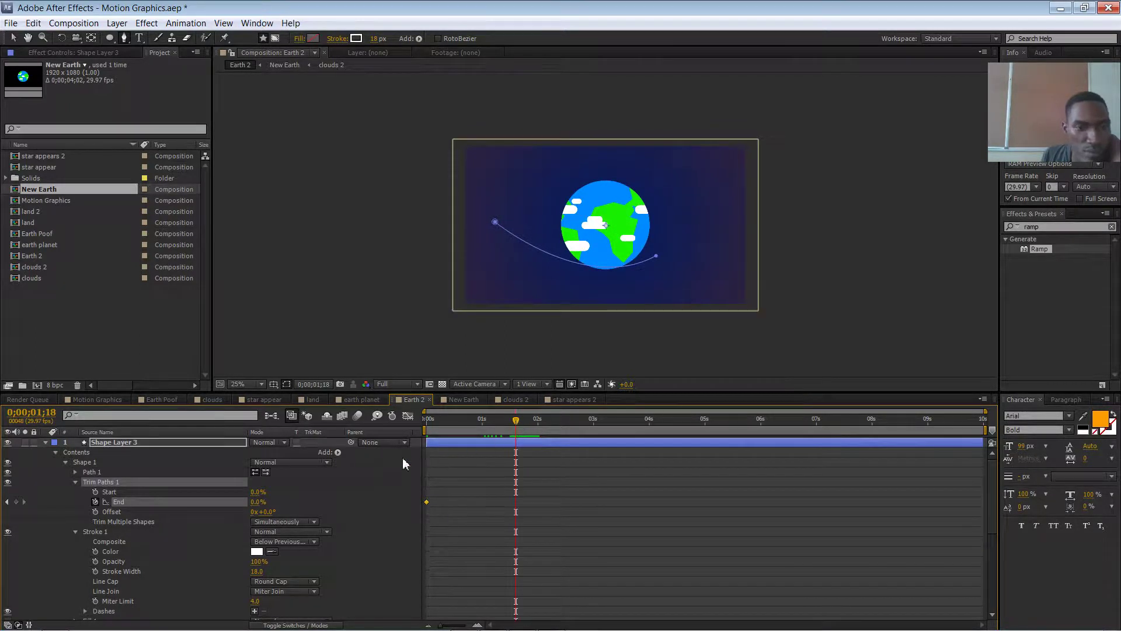
drag(261, 505, 333, 490)
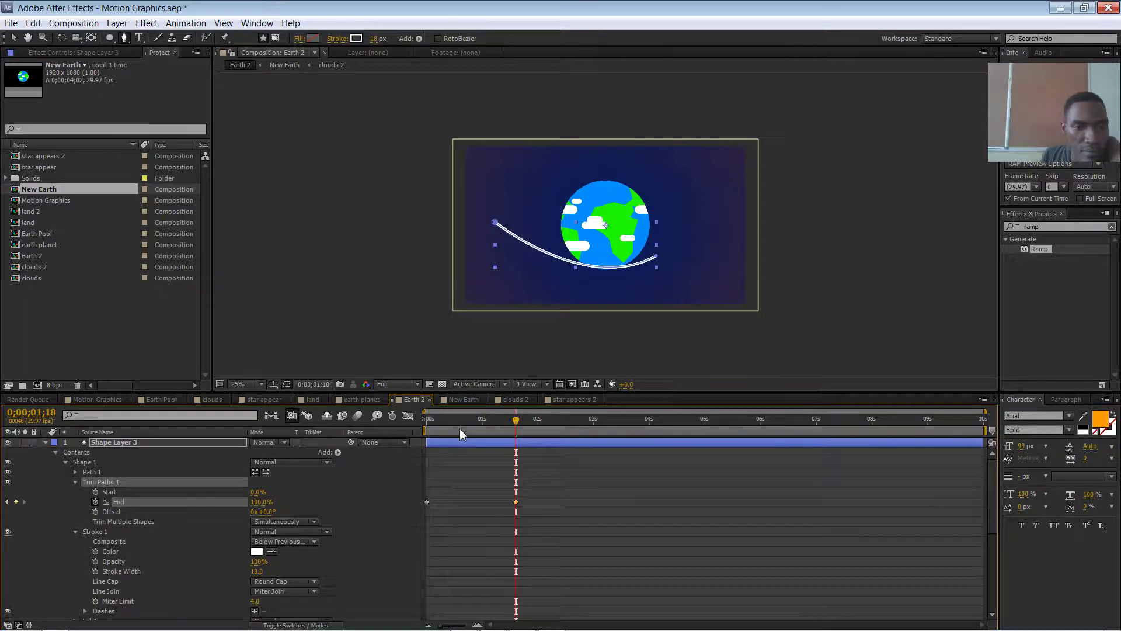
mouse_move(517, 428)
mouse_down()
mouse_move(457, 441)
mouse_move(469, 437)
mouse_up()
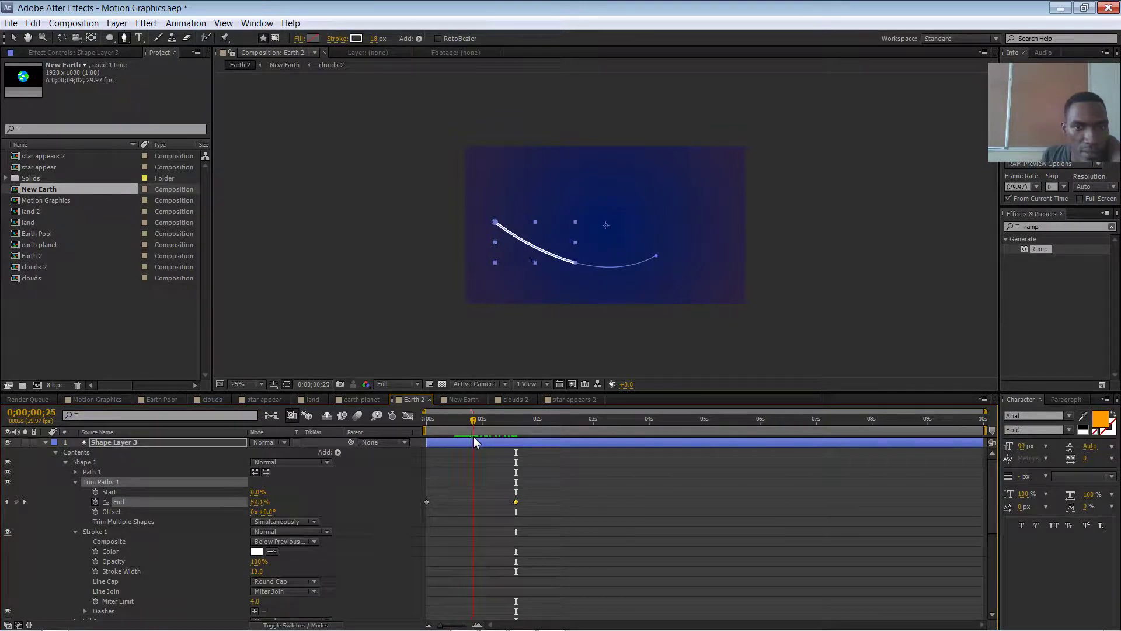
Keyframe Trim Paths Start from 0% to 100% where the line finishes drawing.
click(96, 491)
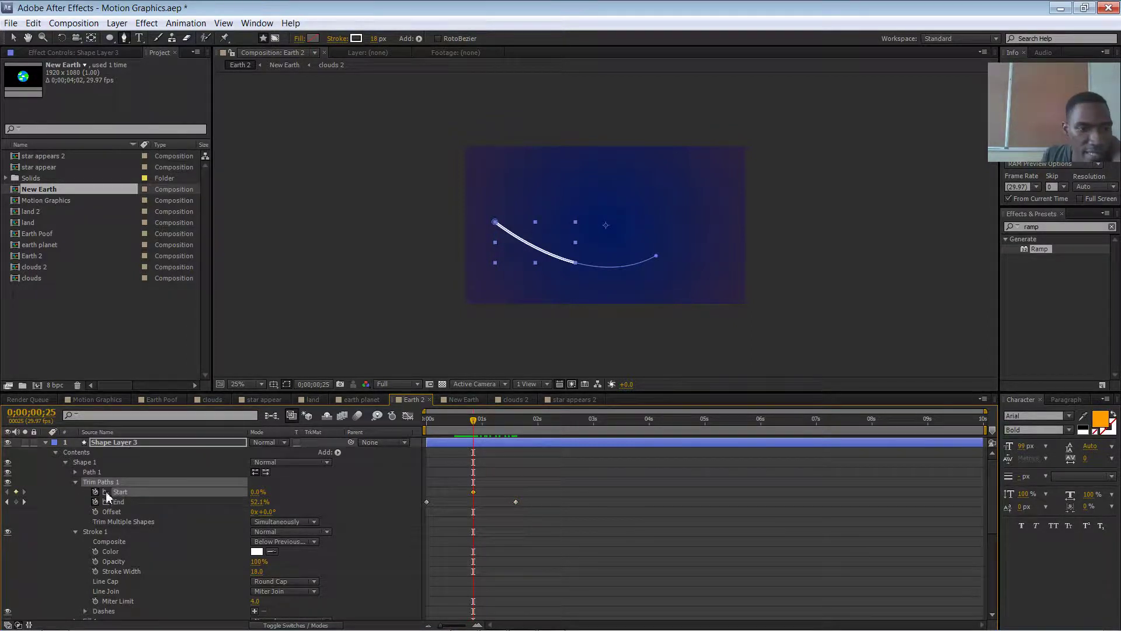
drag(479, 432, 554, 429)
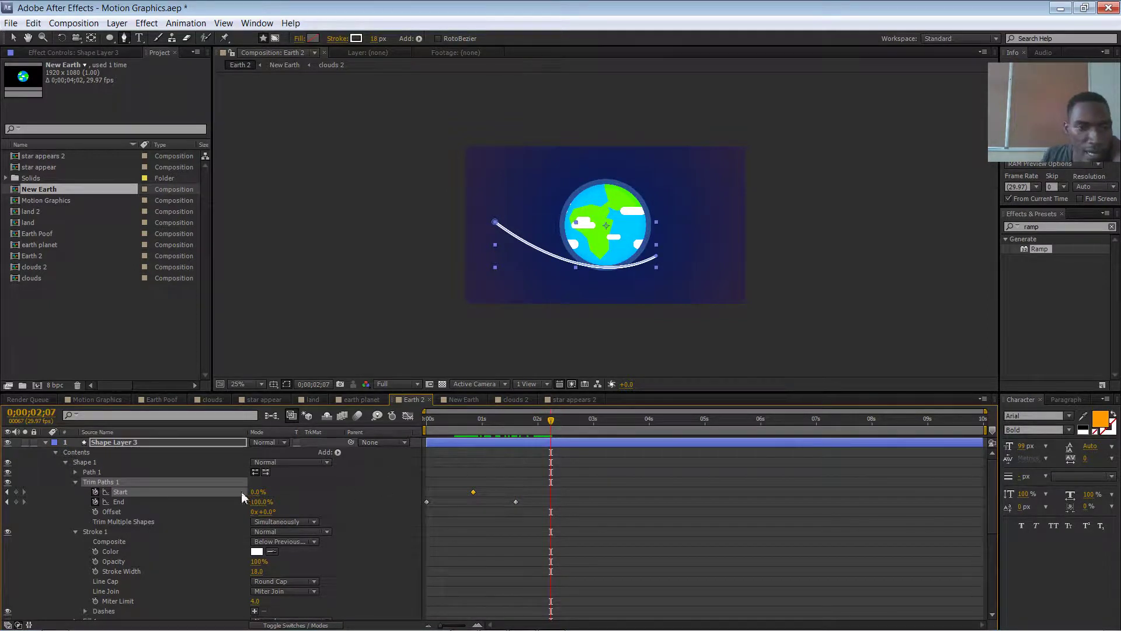
drag(256, 498, 324, 488)
drag(551, 420, 427, 419)
Undo the stray pen point, return to the Selection tool and deselect the layer.
click(388, 319)
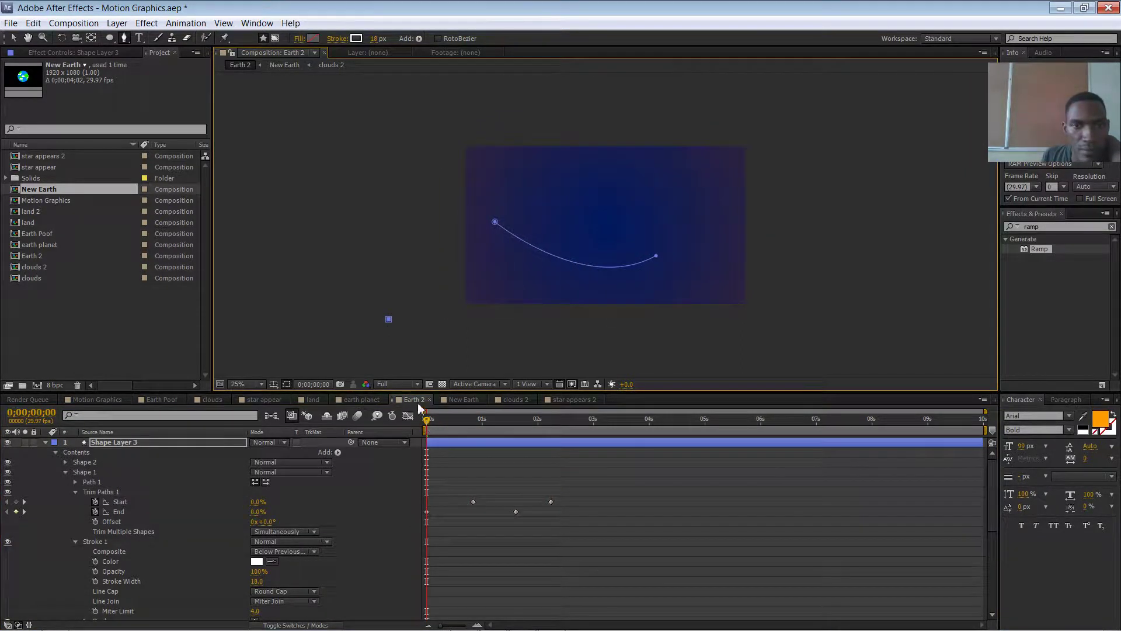
key(ctrl+z)
key(v)
click(408, 341)
drag(428, 430, 534, 420)
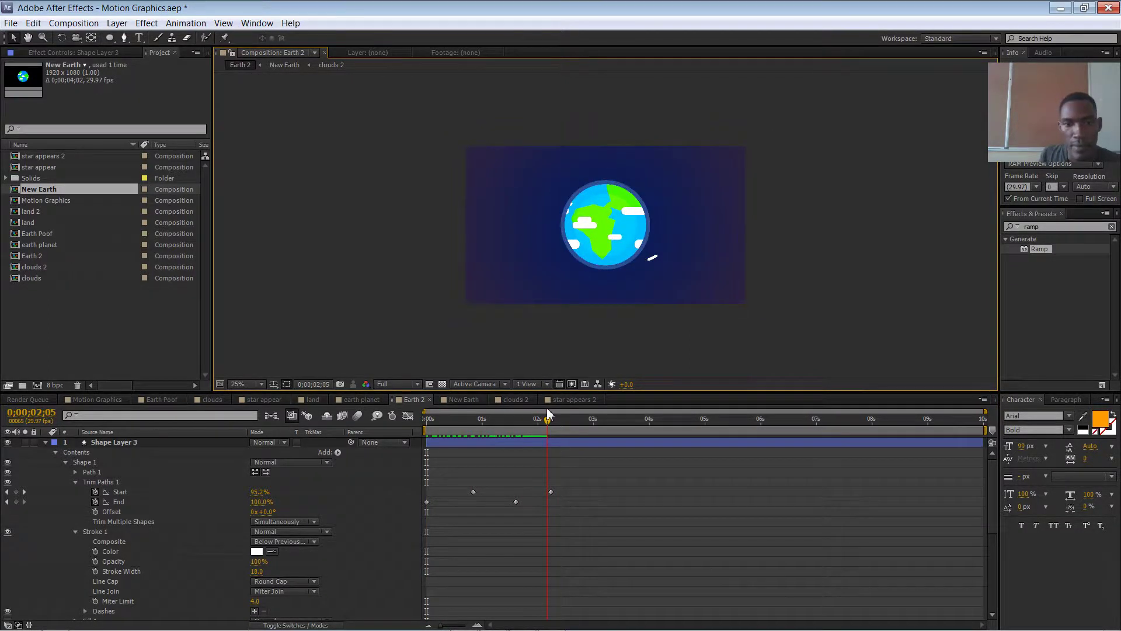
Apply Easy Ease to all four trim keyframes and shift the first Start keyframe slightly.
drag(570, 486, 422, 506)
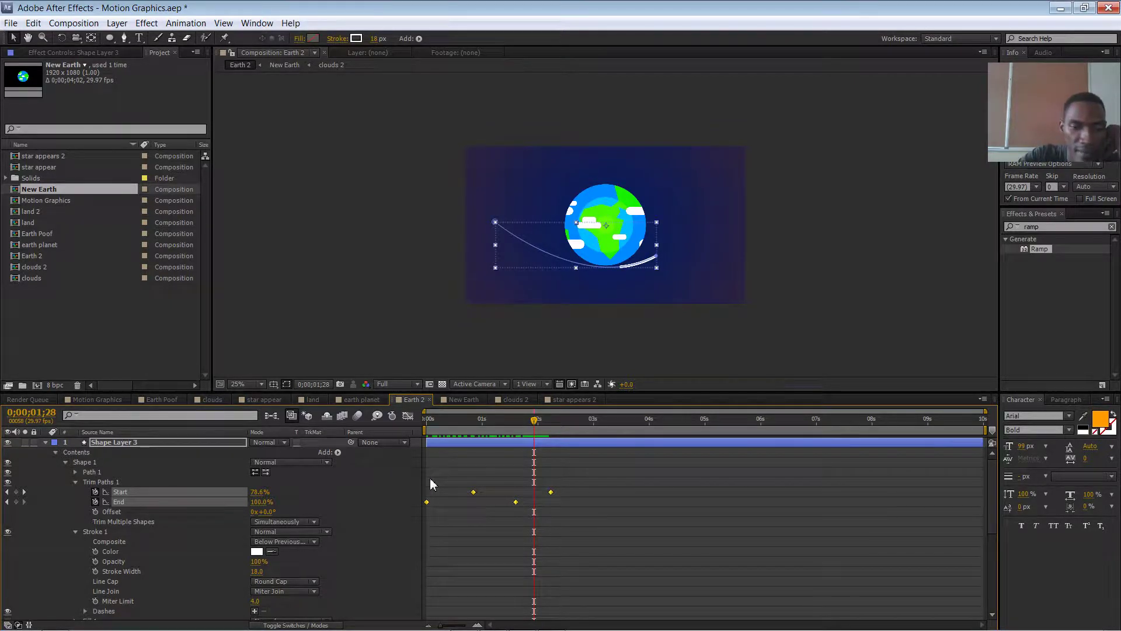
key(F9)
click(491, 500)
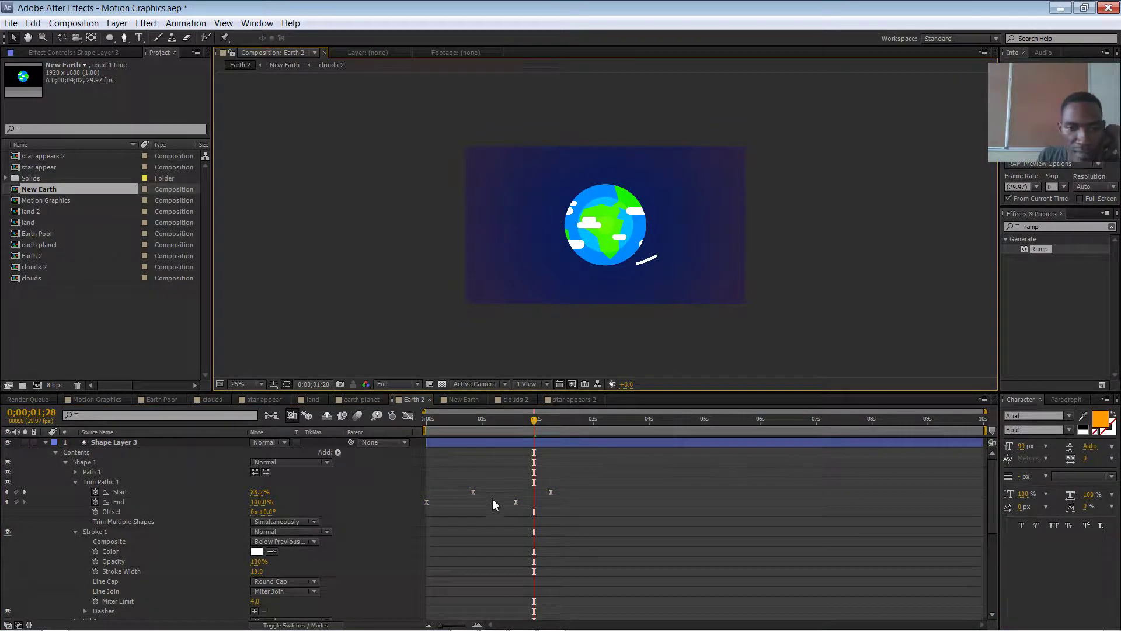
drag(474, 491, 525, 501)
click(442, 421)
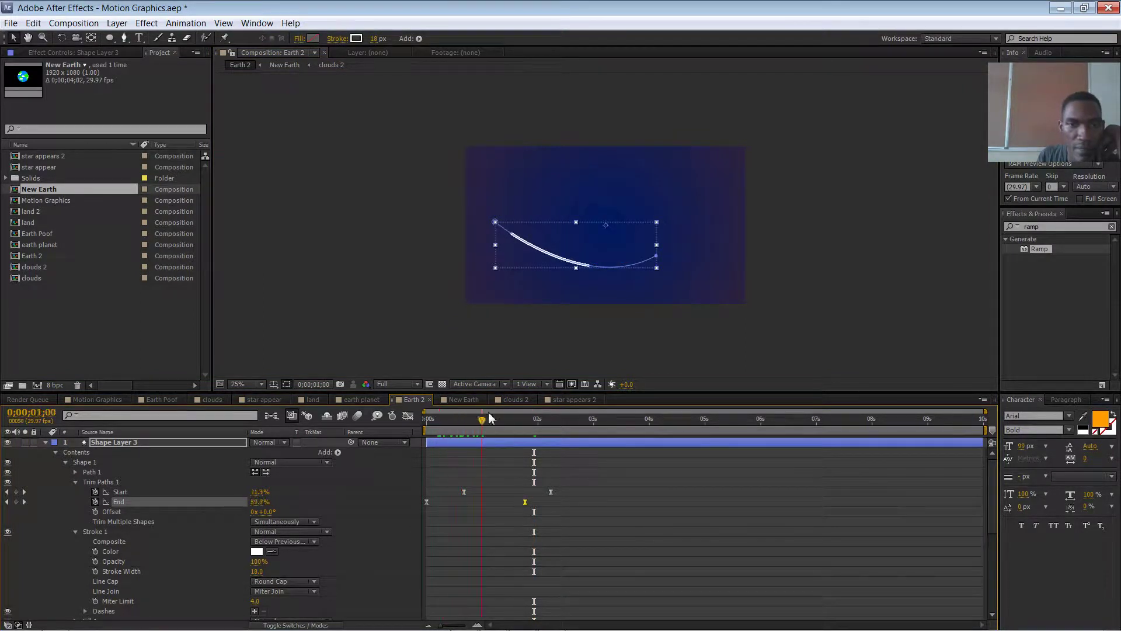
Draw a second white Pen curve on Shape Layer 3 arcing over the top of the Earth.
drag(492, 417, 559, 418)
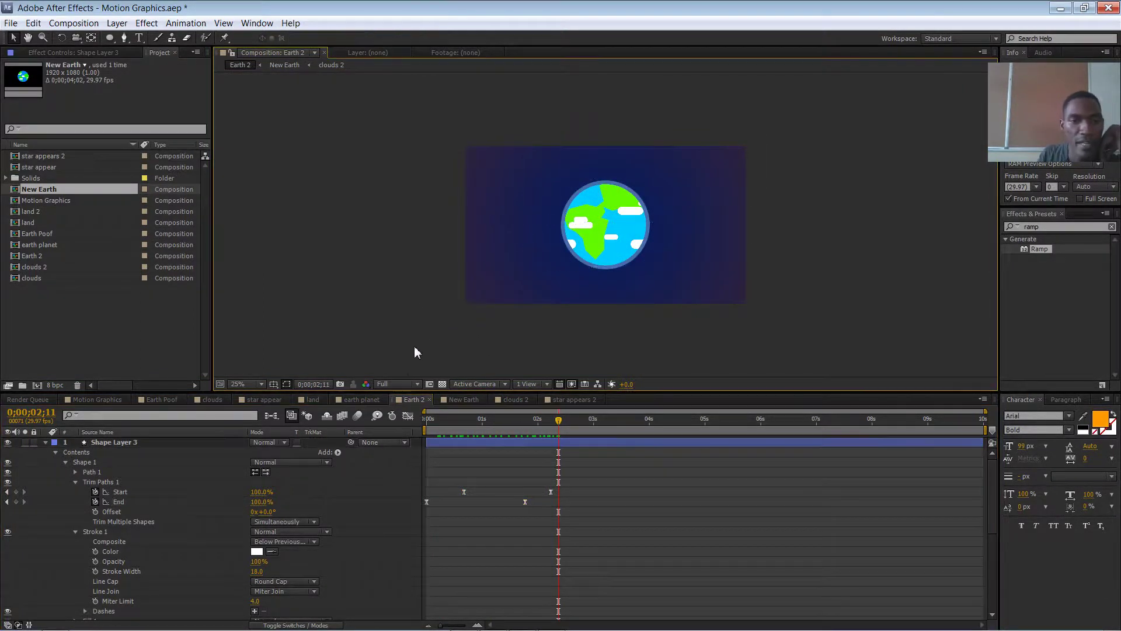
click(93, 472)
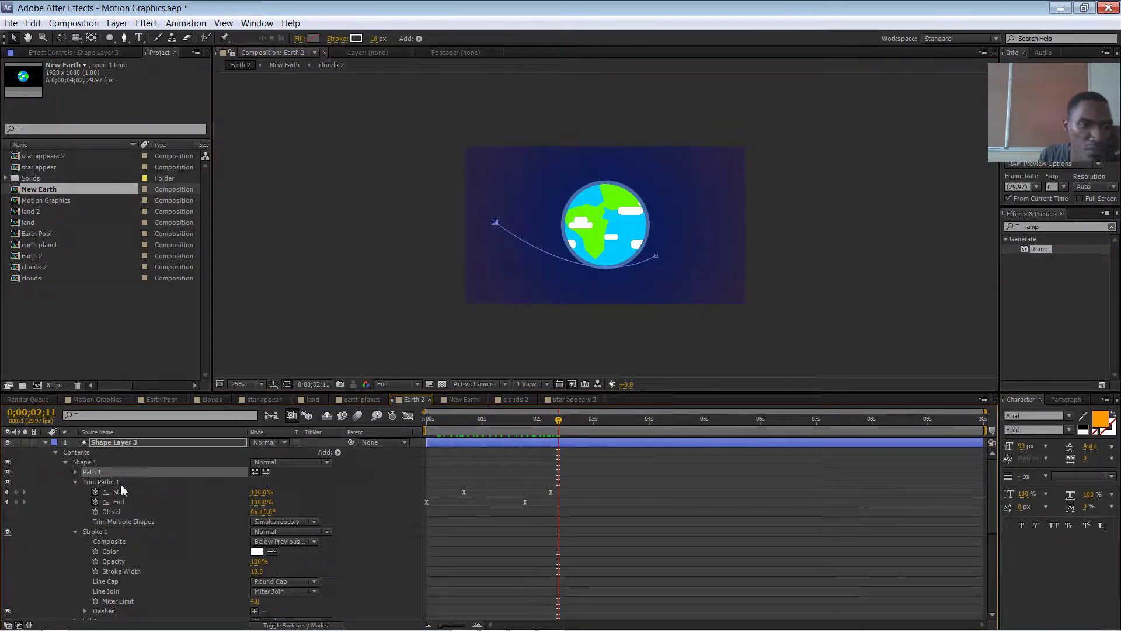
click(76, 484)
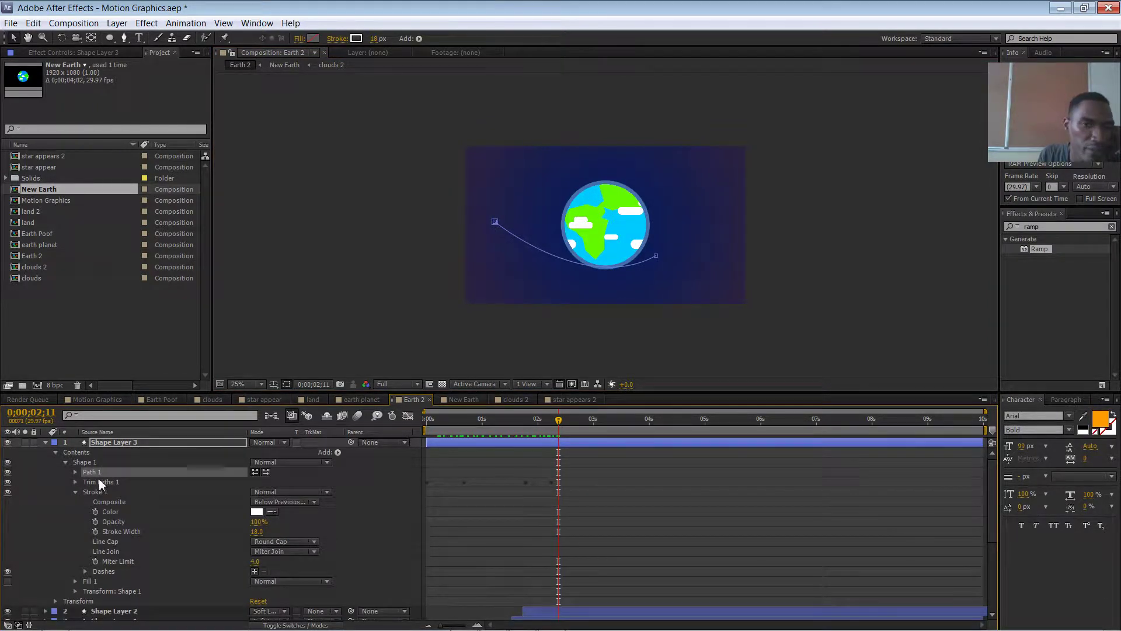
click(124, 38)
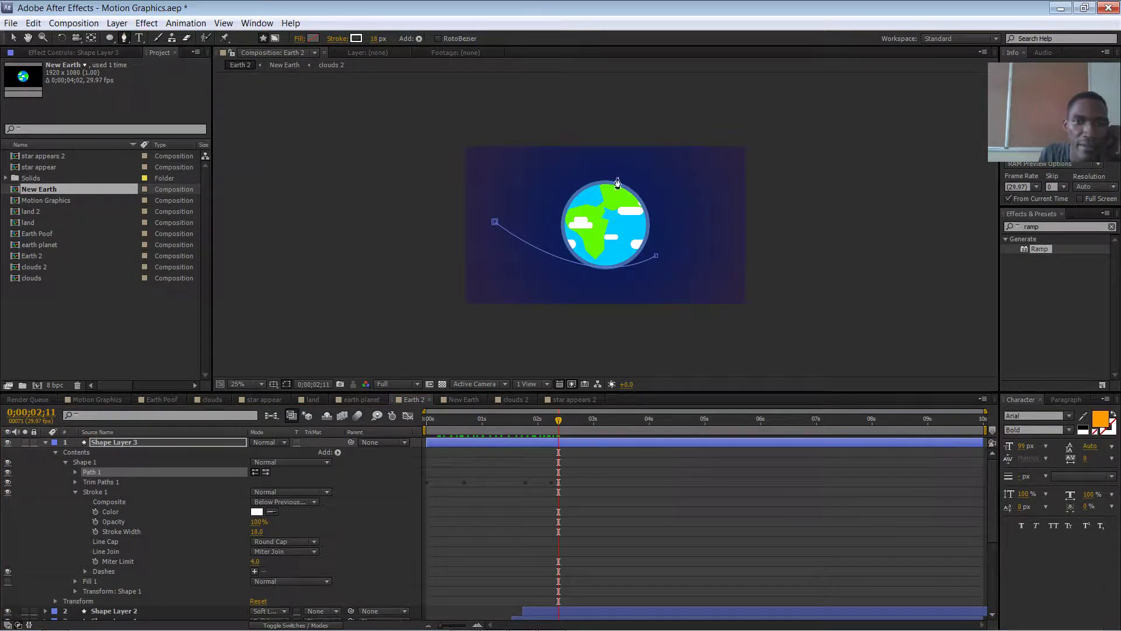
click(560, 191)
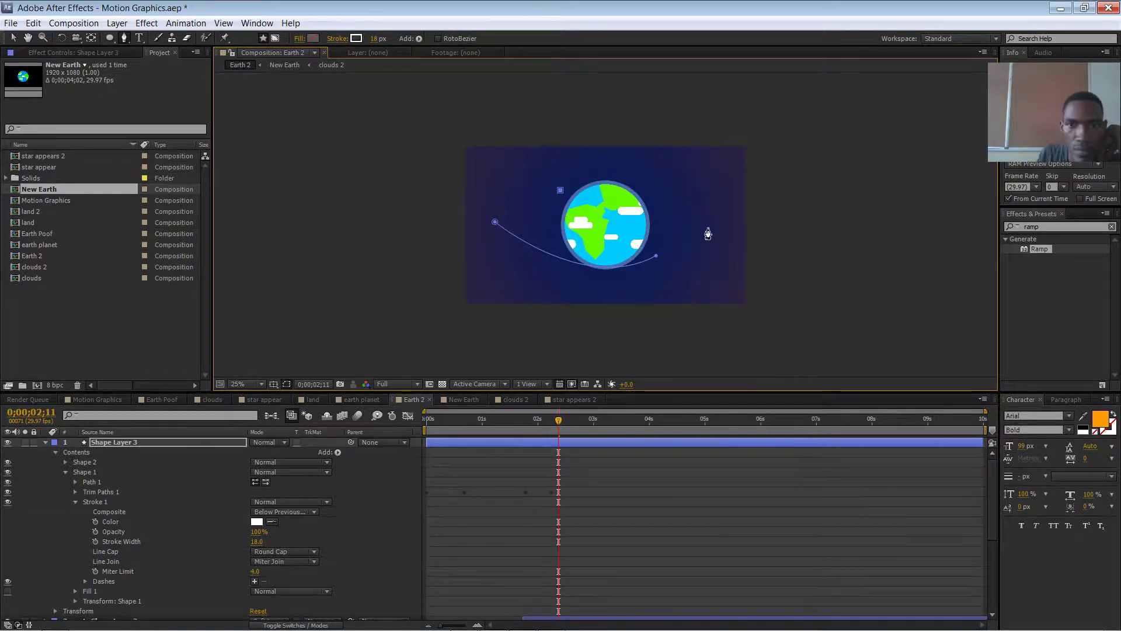
drag(703, 219, 780, 278)
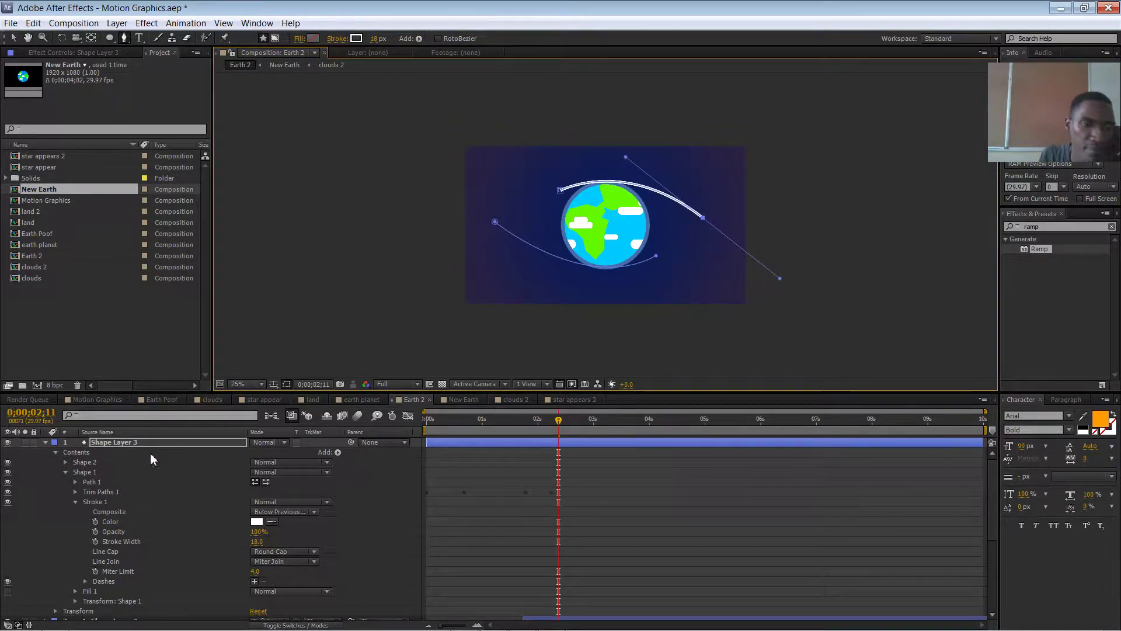
mouse_move(473, 416)
mouse_down()
mouse_move(439, 419)
mouse_move(488, 425)
mouse_up()
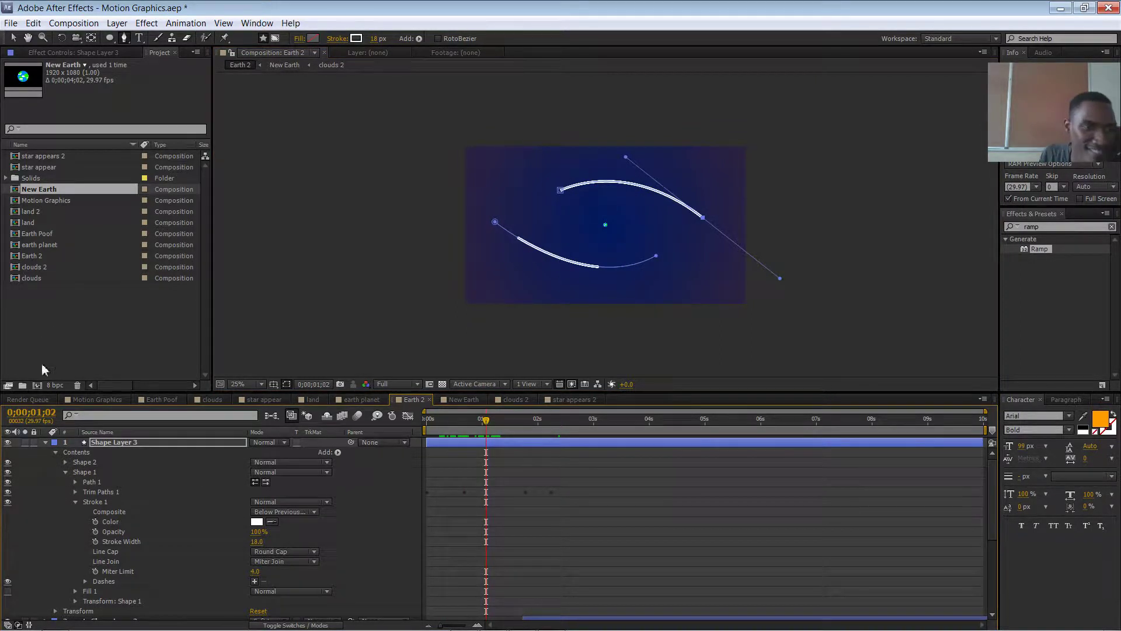
Move Shape 2's upper-arc Path 1 into Shape 1 and scrub to see both arcs trim together.
click(12, 38)
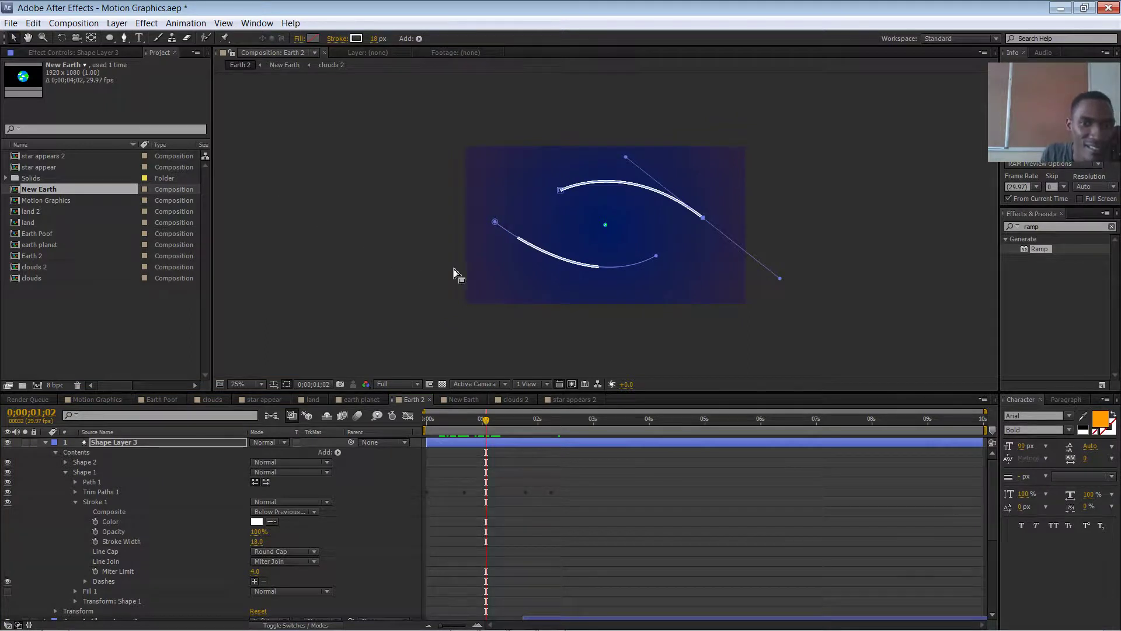
click(669, 200)
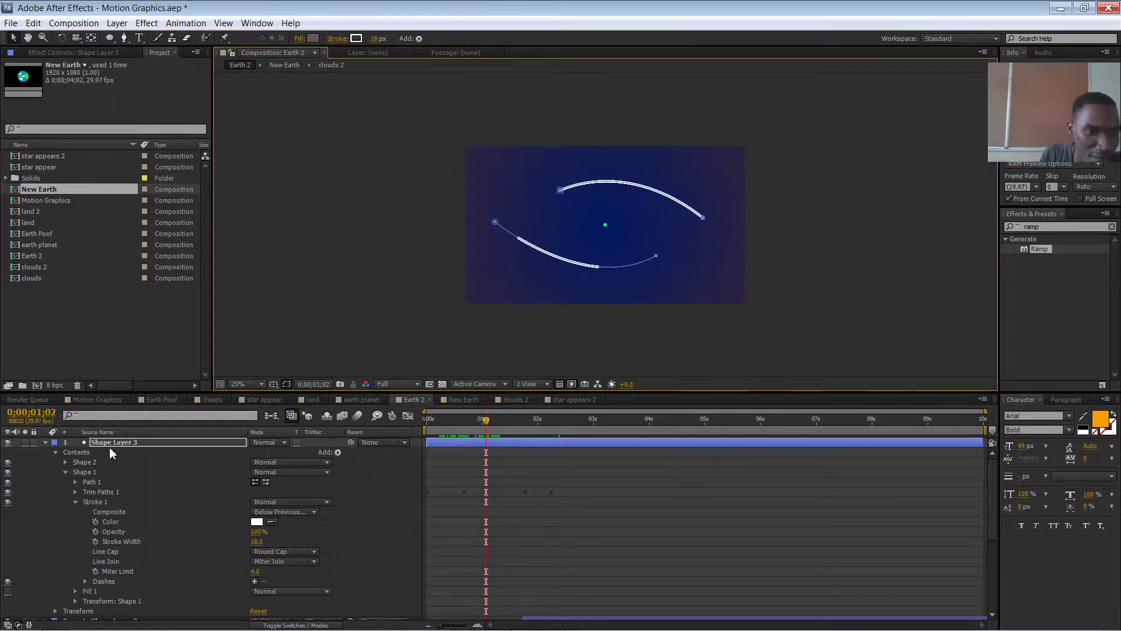
click(83, 463)
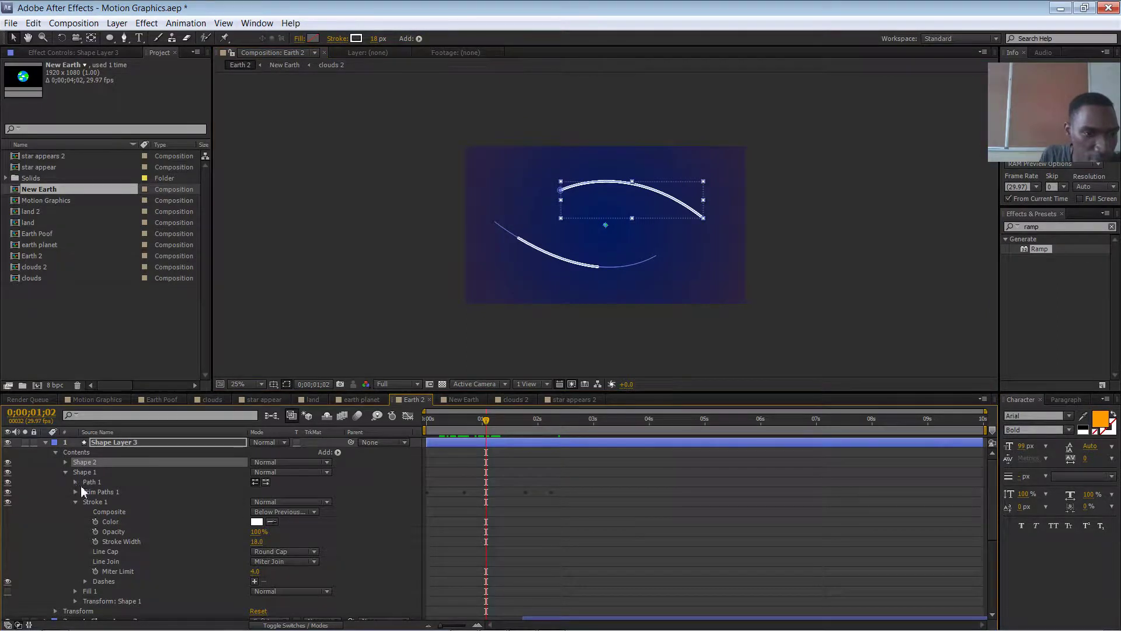
click(65, 462)
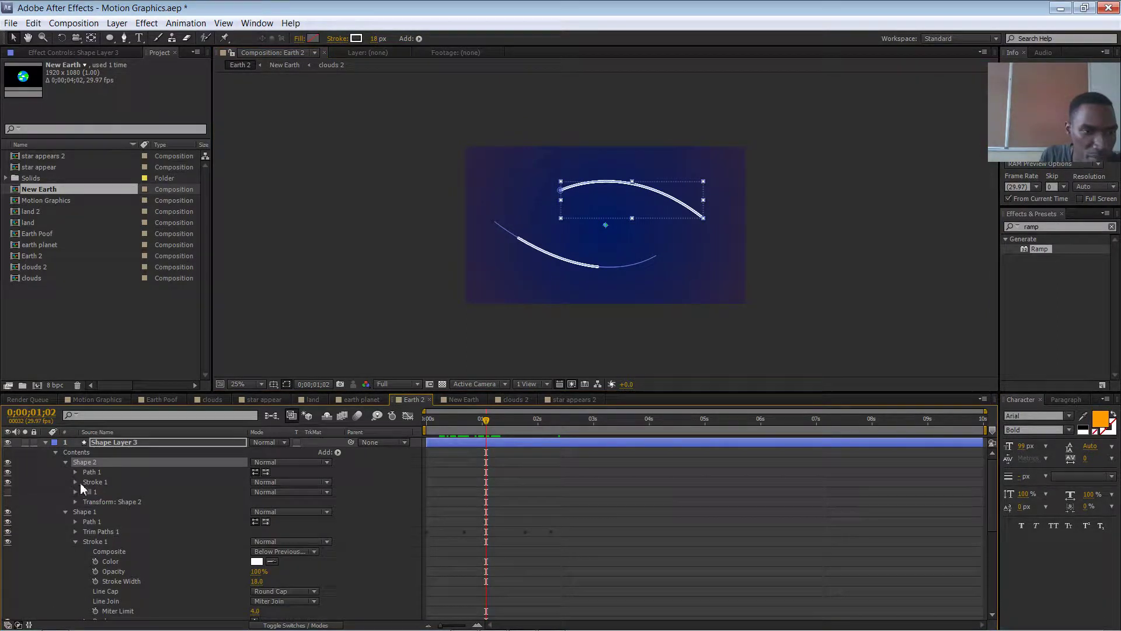
click(94, 474)
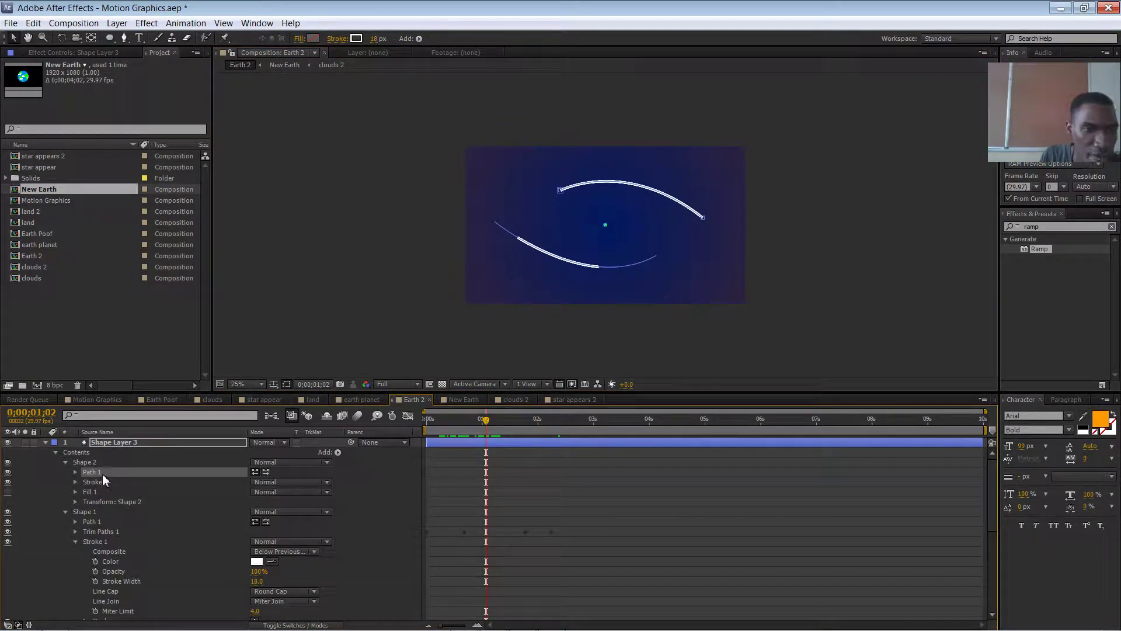
drag(99, 477, 103, 516)
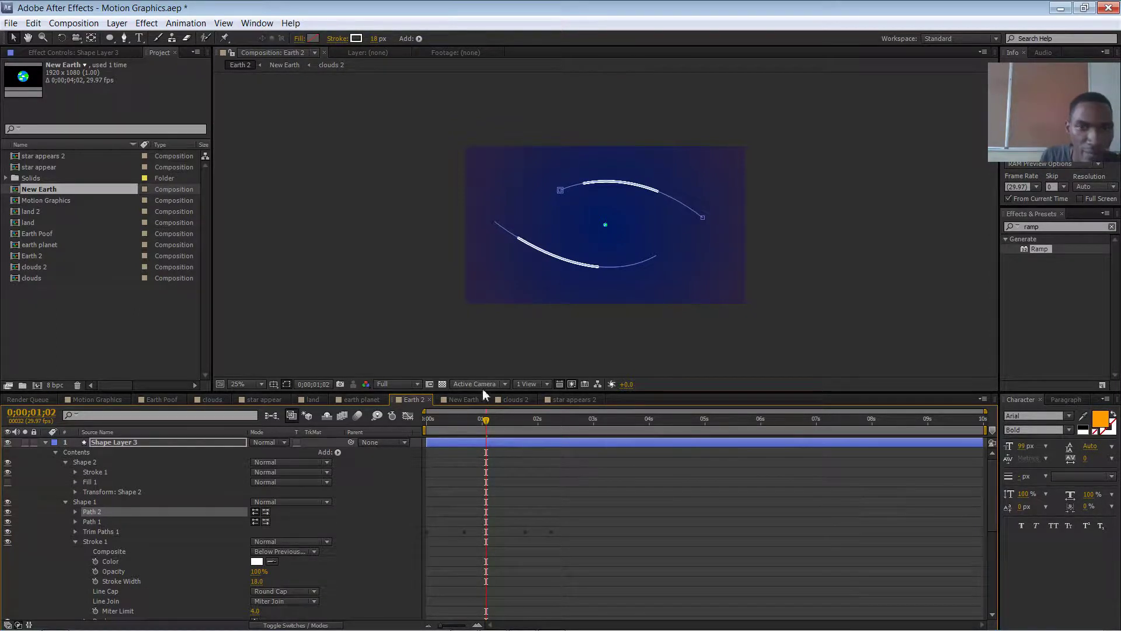
mouse_move(495, 426)
mouse_down()
mouse_move(462, 426)
mouse_move(555, 427)
mouse_move(462, 426)
mouse_move(513, 427)
mouse_move(480, 428)
mouse_up()
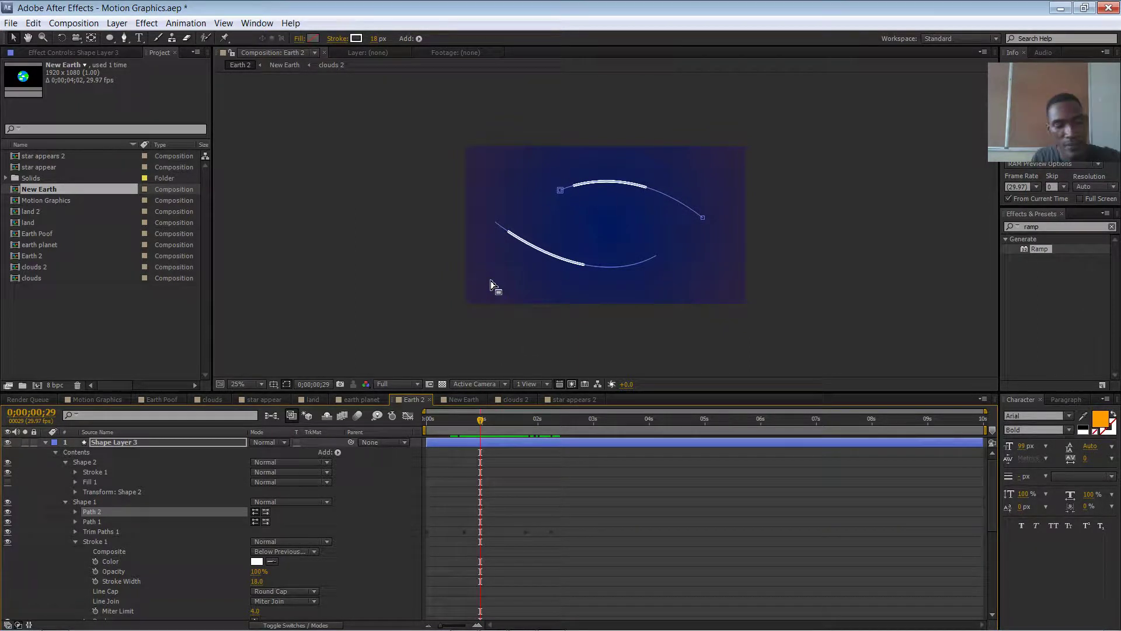
Undo the path move and the Shape 2 group, then preview the line drawing toward the Earth.
key(ctrl+z)
key(space)
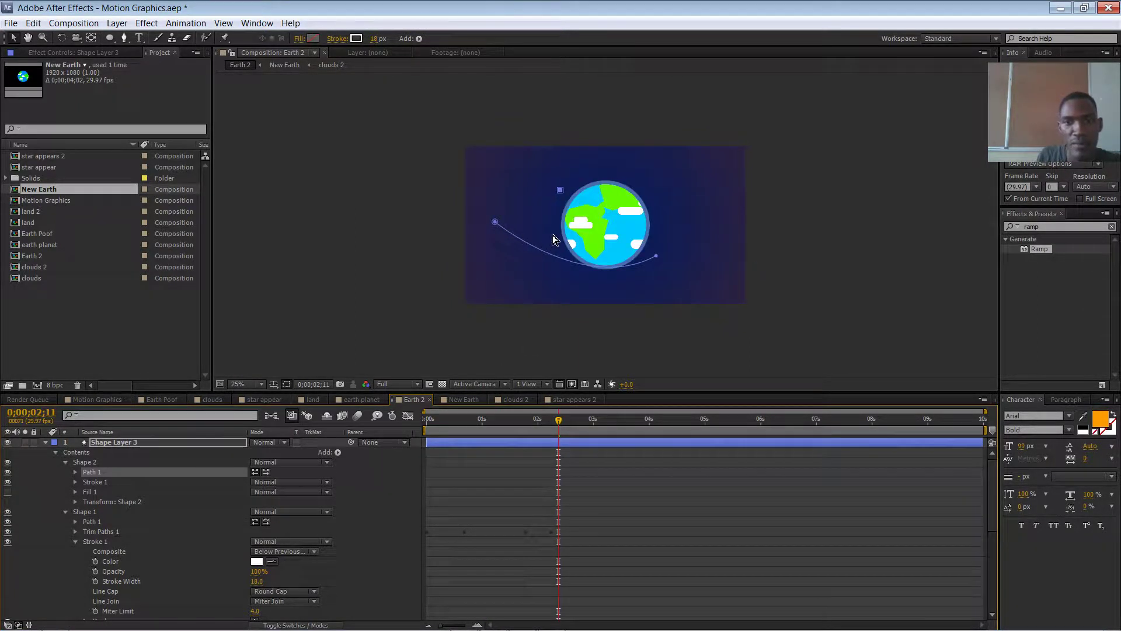
key(ctrl+z)
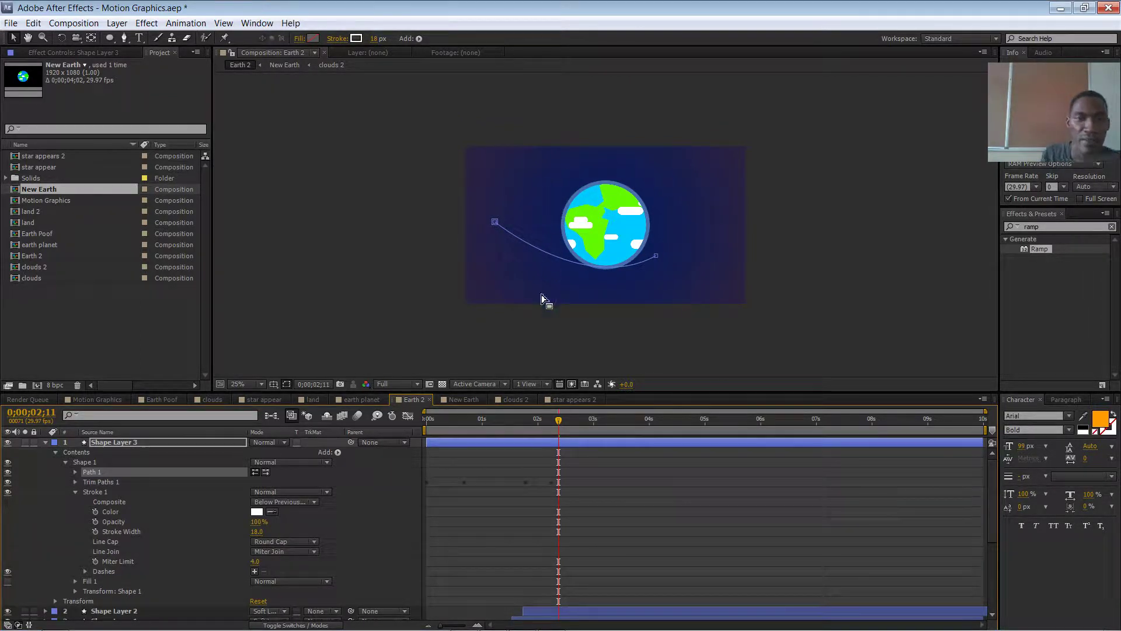
click(440, 420)
drag(446, 425, 556, 411)
click(431, 422)
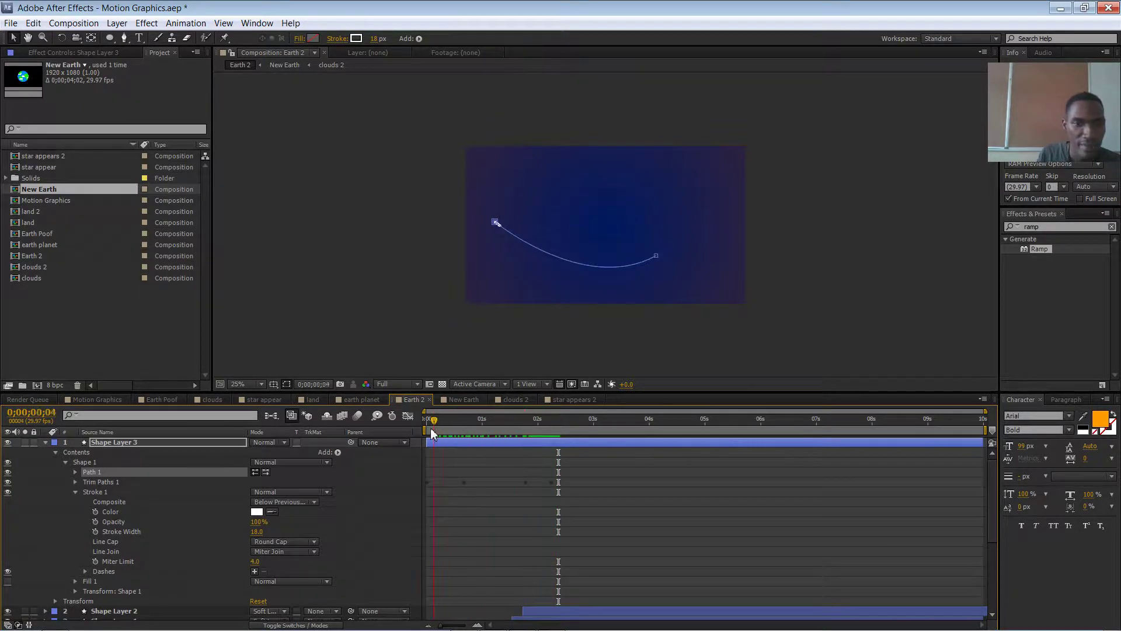
click(114, 482)
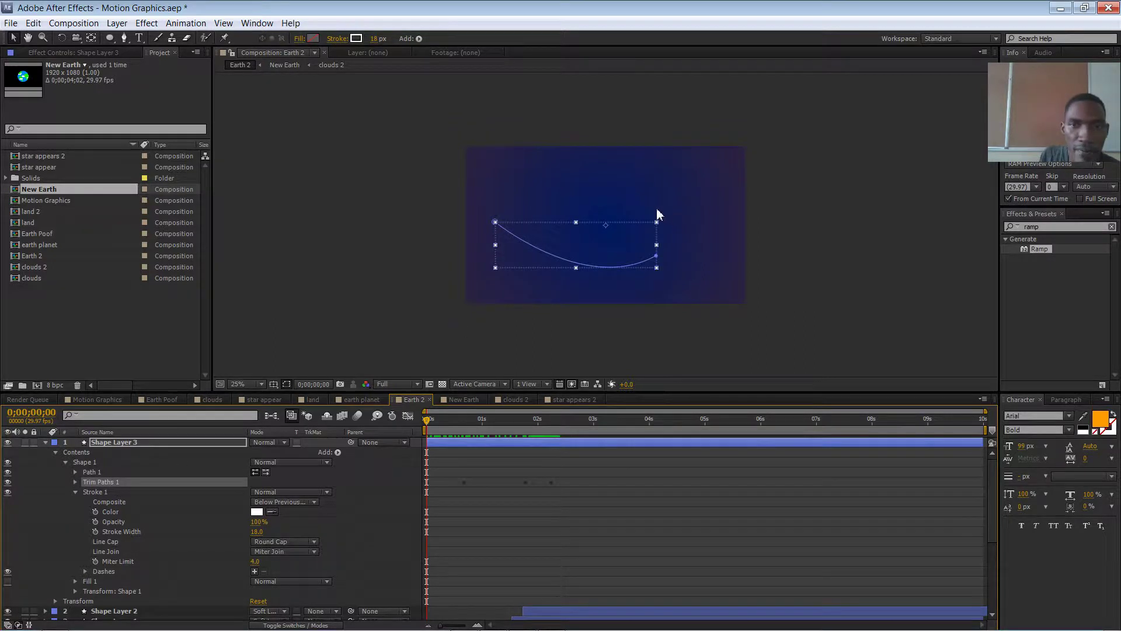
Redraw the upper arc with the Pen, from the frame's right side curving back left.
click(124, 38)
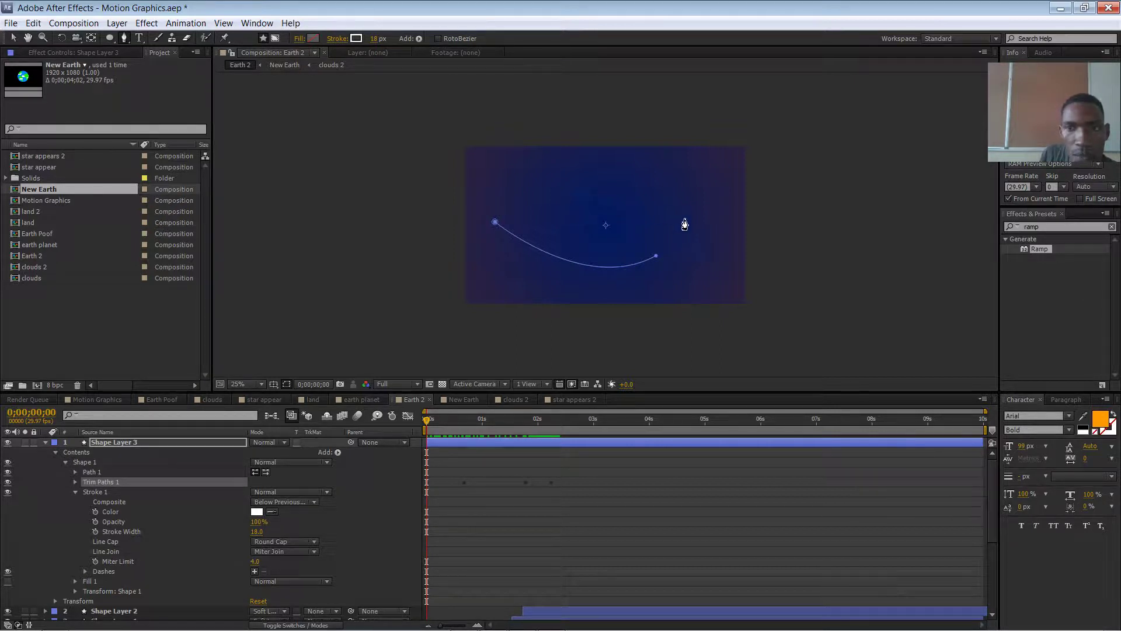
click(727, 235)
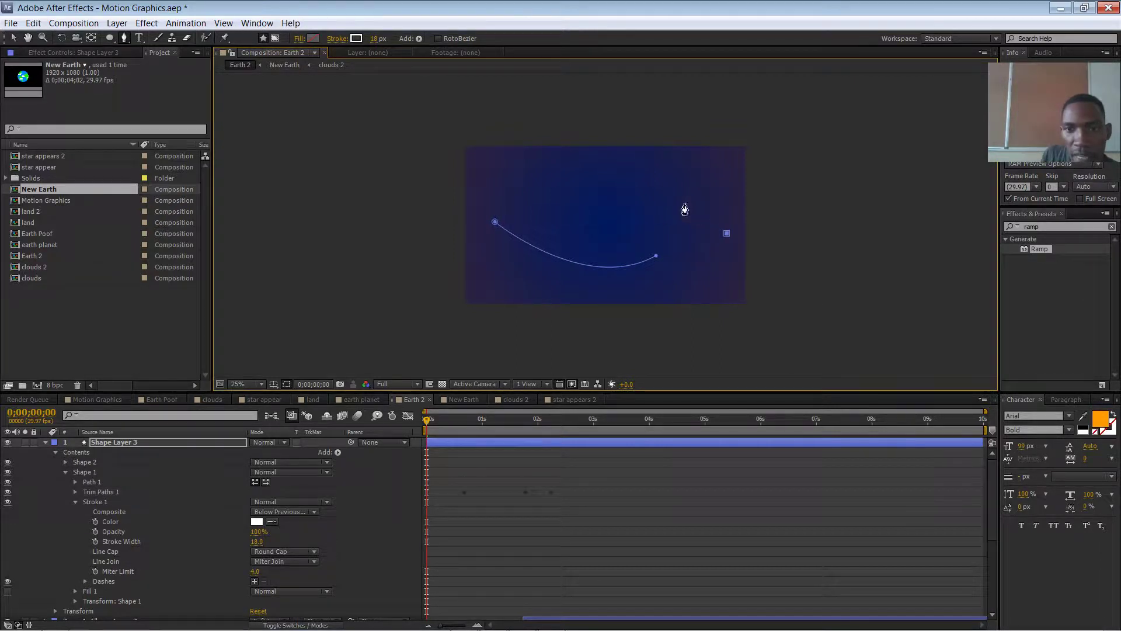
mouse_move(577, 203)
mouse_down()
mouse_move(533, 245)
mouse_move(500, 248)
mouse_move(497, 236)
mouse_up()
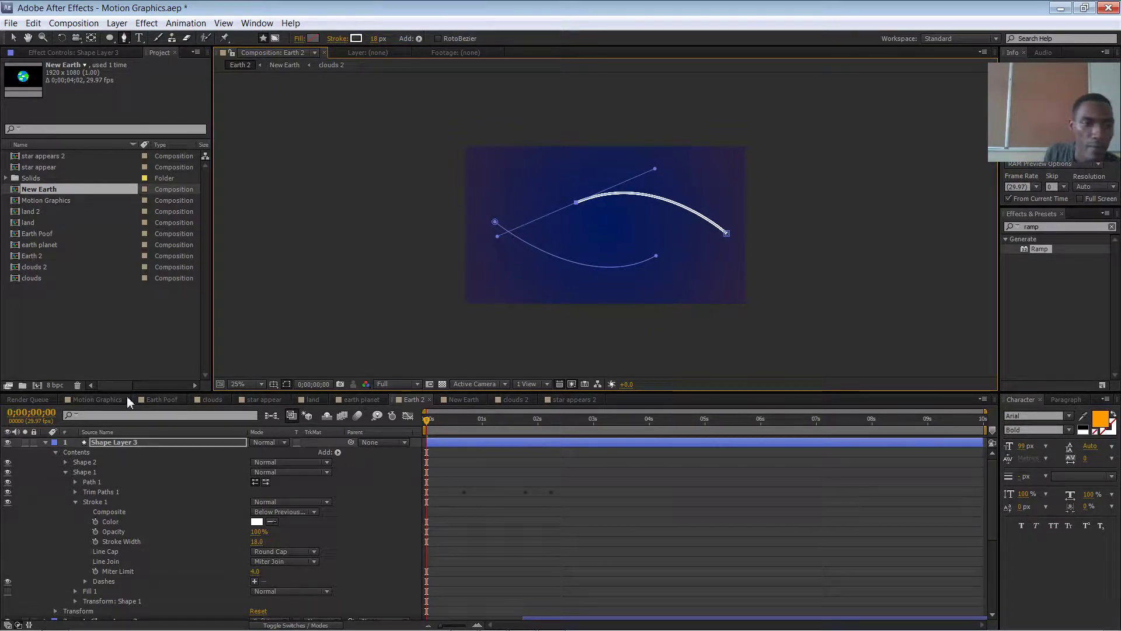
Move the new arc's Path 1 from Shape 2 into Shape 1.
click(83, 461)
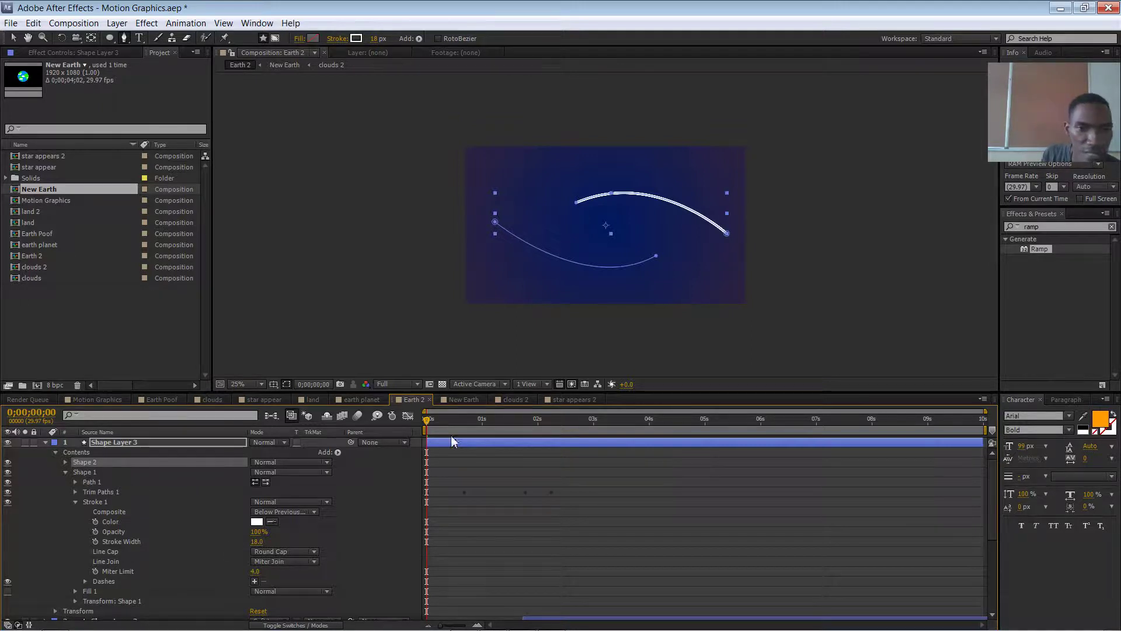
mouse_move(496, 433)
mouse_down()
mouse_move(437, 431)
mouse_move(524, 431)
mouse_move(447, 431)
mouse_up()
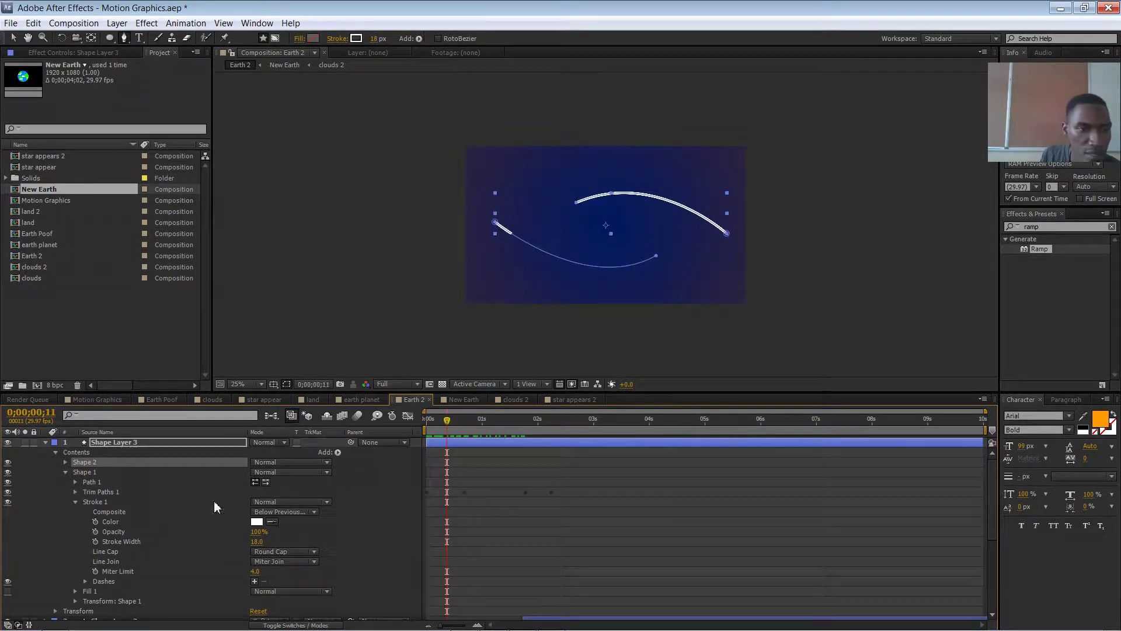
click(66, 461)
click(92, 473)
drag(100, 478, 106, 518)
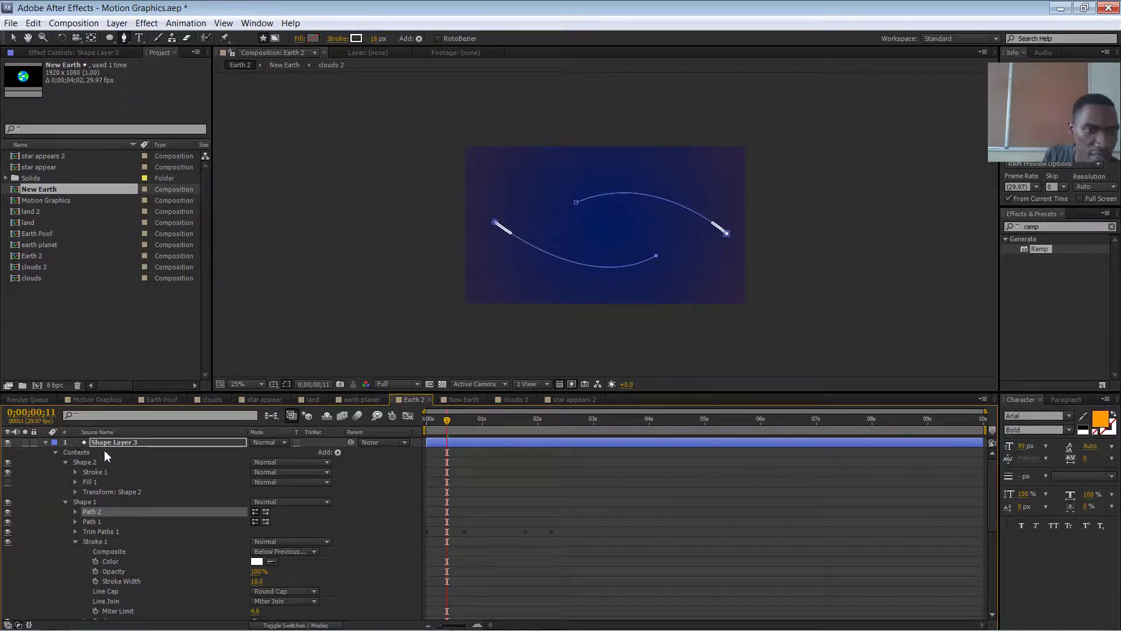
Delete the leftover Shape 2 group and scrub the Earth animation up to two seconds.
click(93, 463)
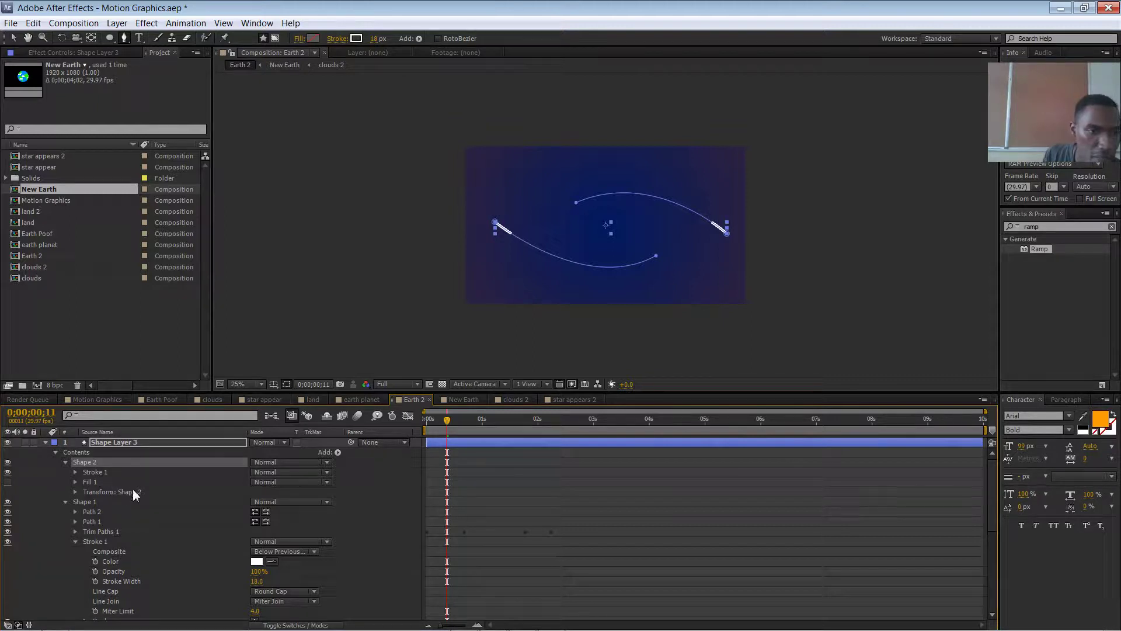
key(Delete)
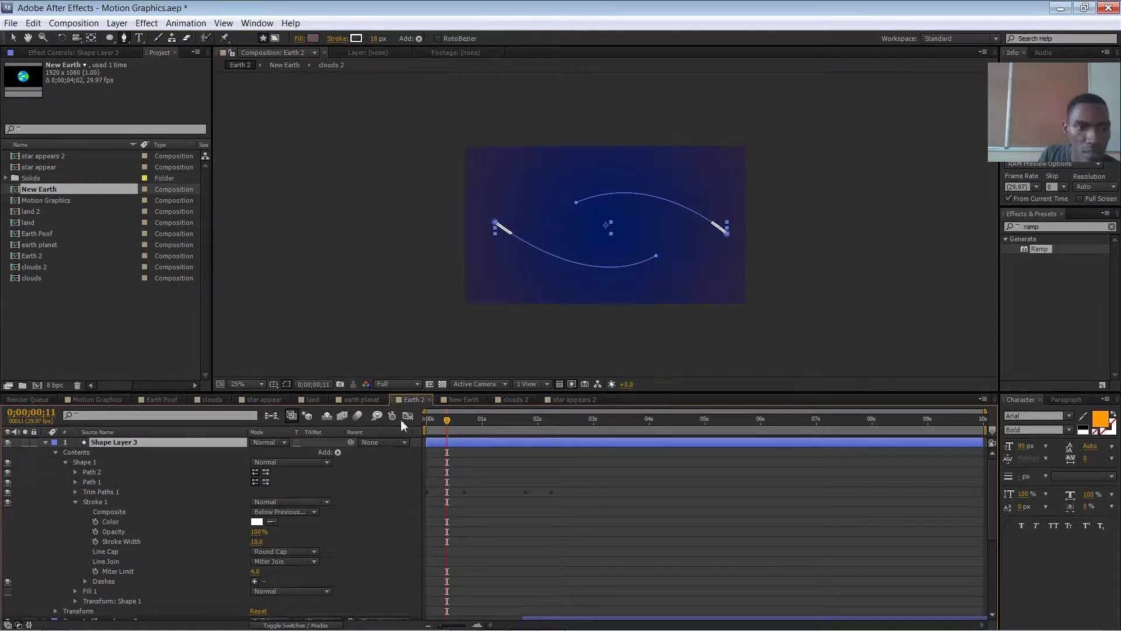
mouse_move(455, 425)
mouse_down()
mouse_move(549, 416)
mouse_move(482, 419)
mouse_move(498, 419)
mouse_up()
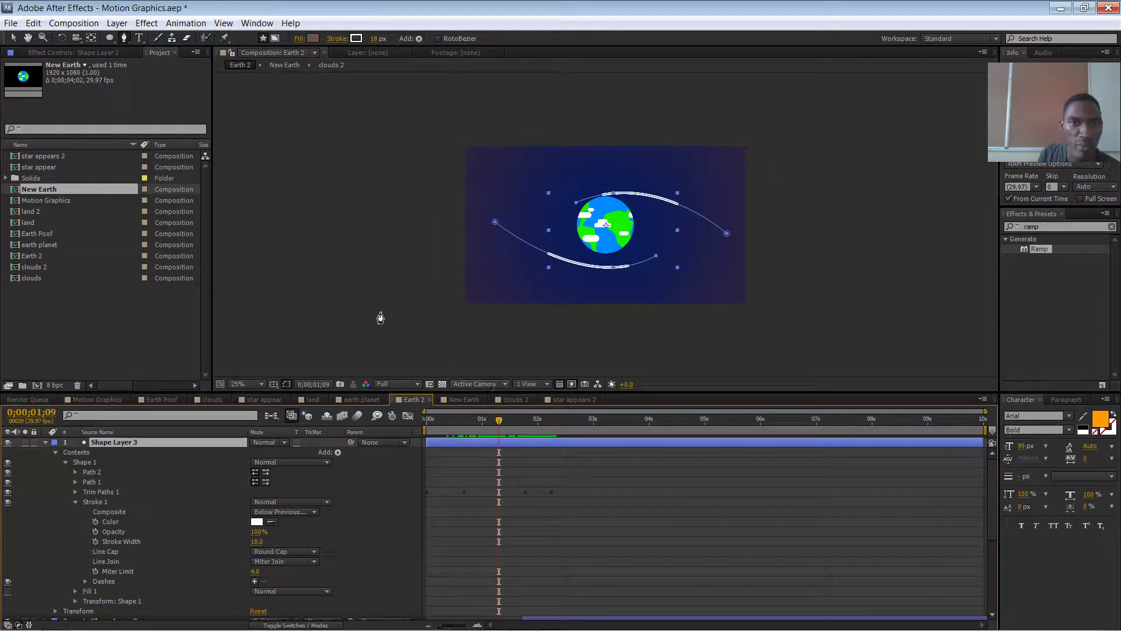
Drag the upper arc segment upward so it bows higher above the Earth.
click(575, 199)
drag(576, 200, 654, 144)
key(v)
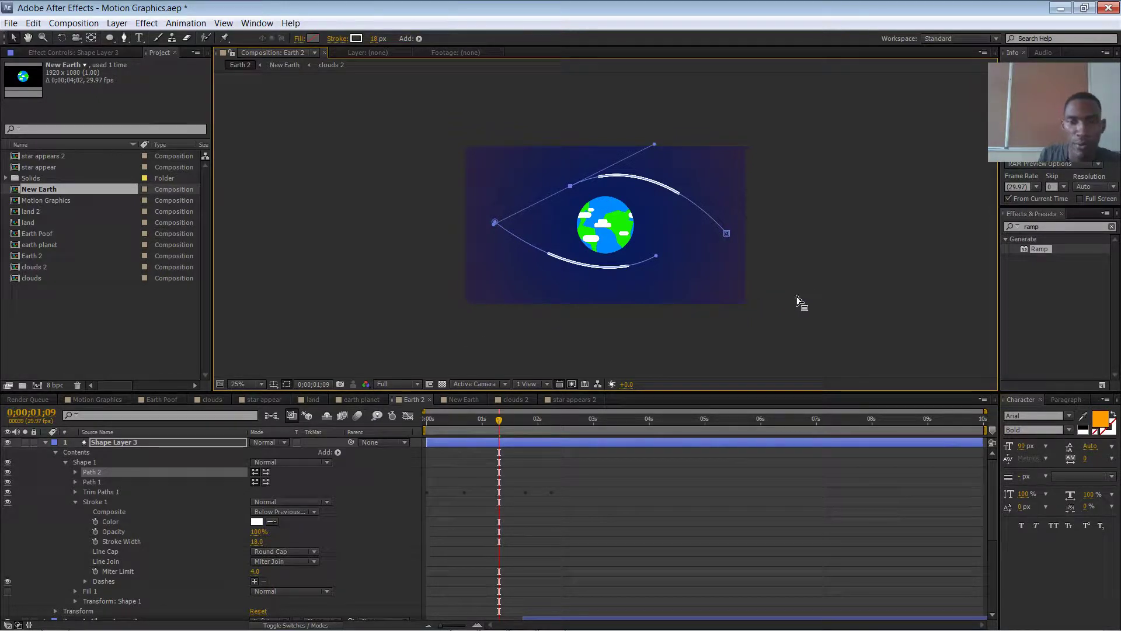
click(46, 442)
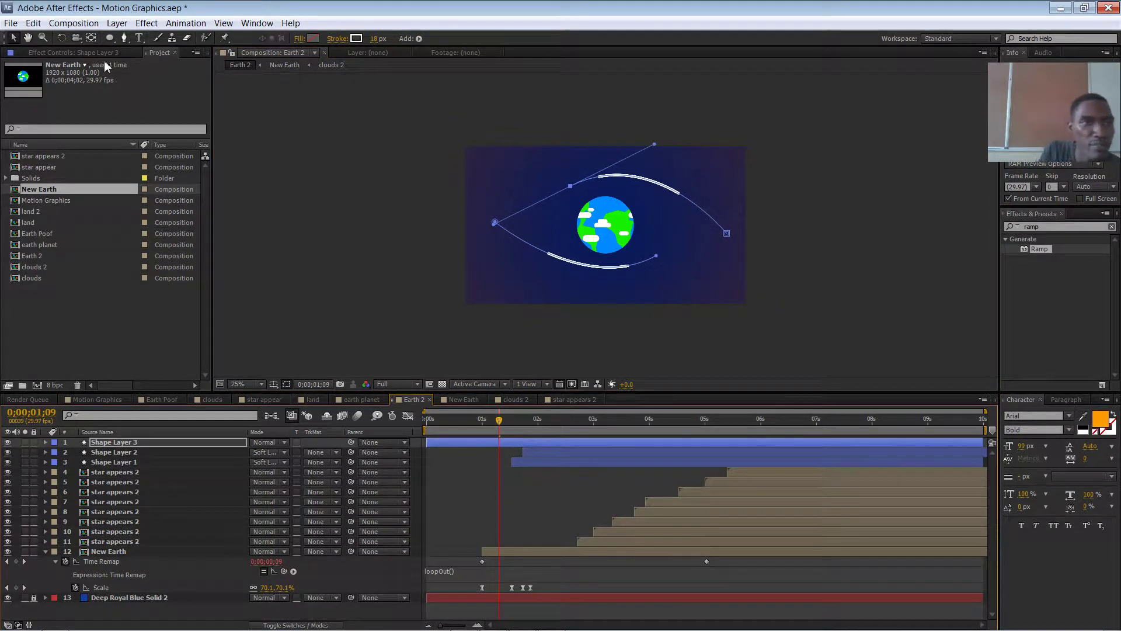
click(124, 39)
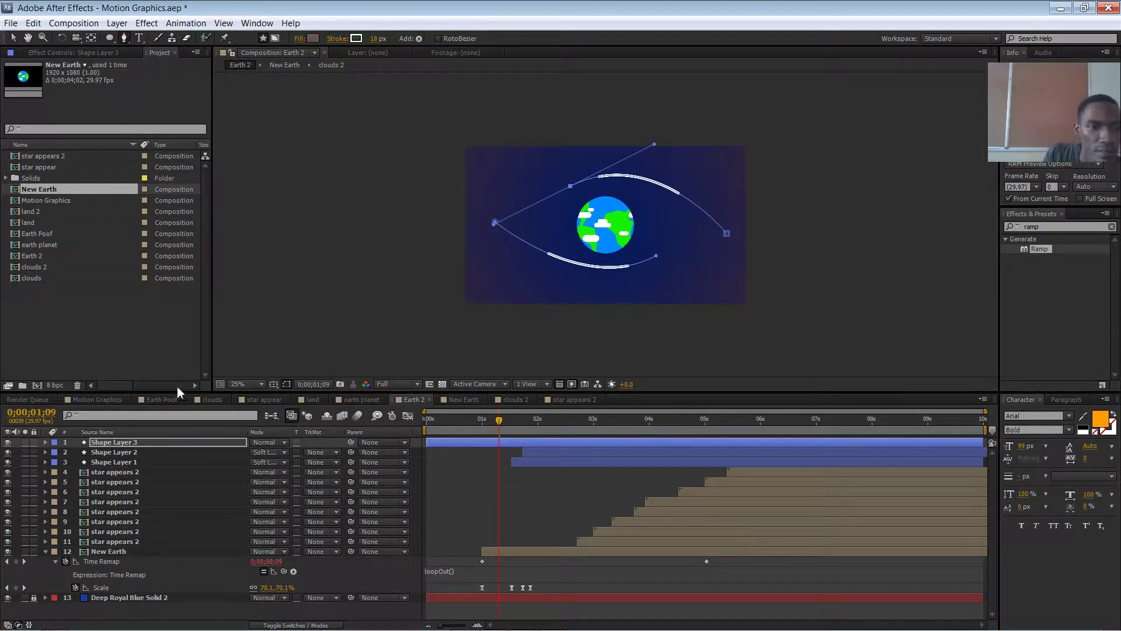
click(13, 38)
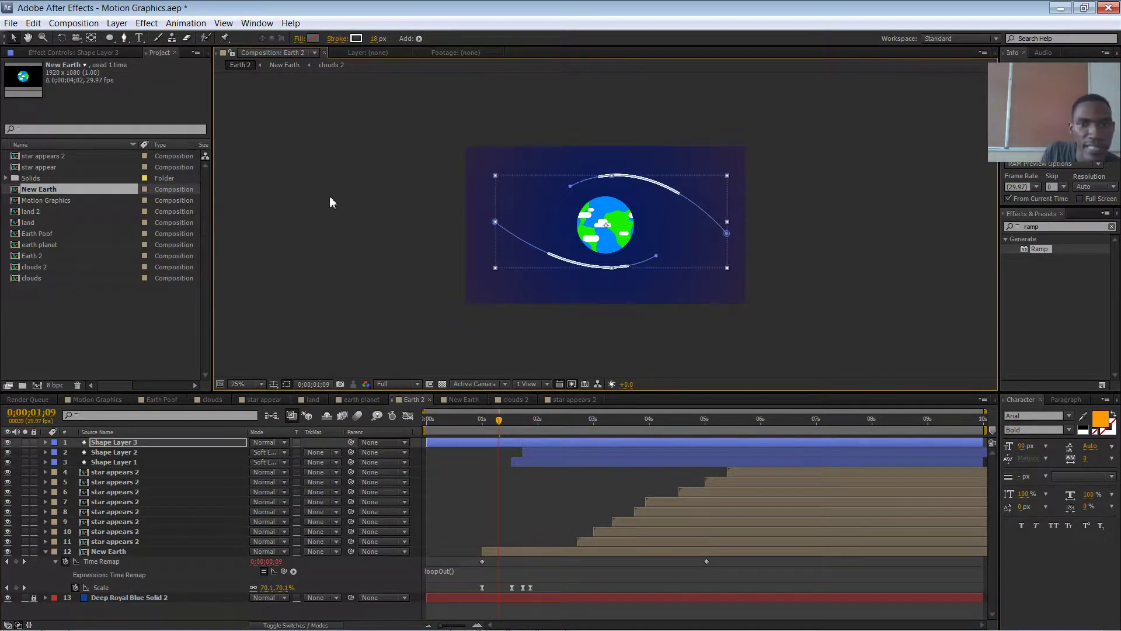
click(124, 38)
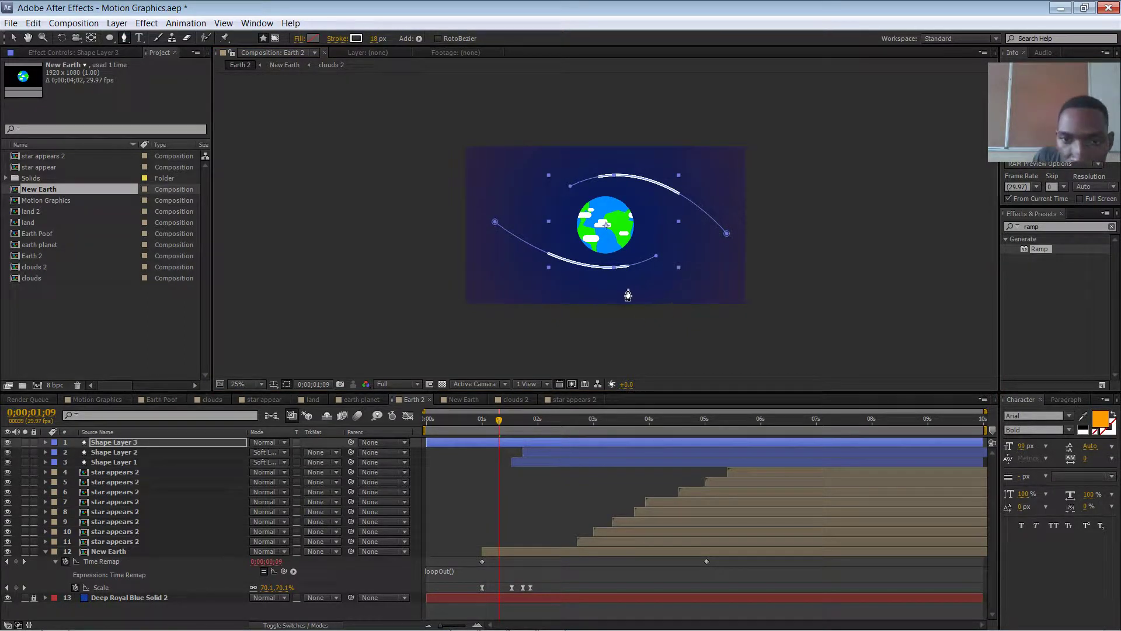
Draw a short curved stroke hooking beside the Earth's lower right, as Shape 2 in Shape Layer 3.
click(656, 285)
drag(679, 260, 673, 225)
key(v)
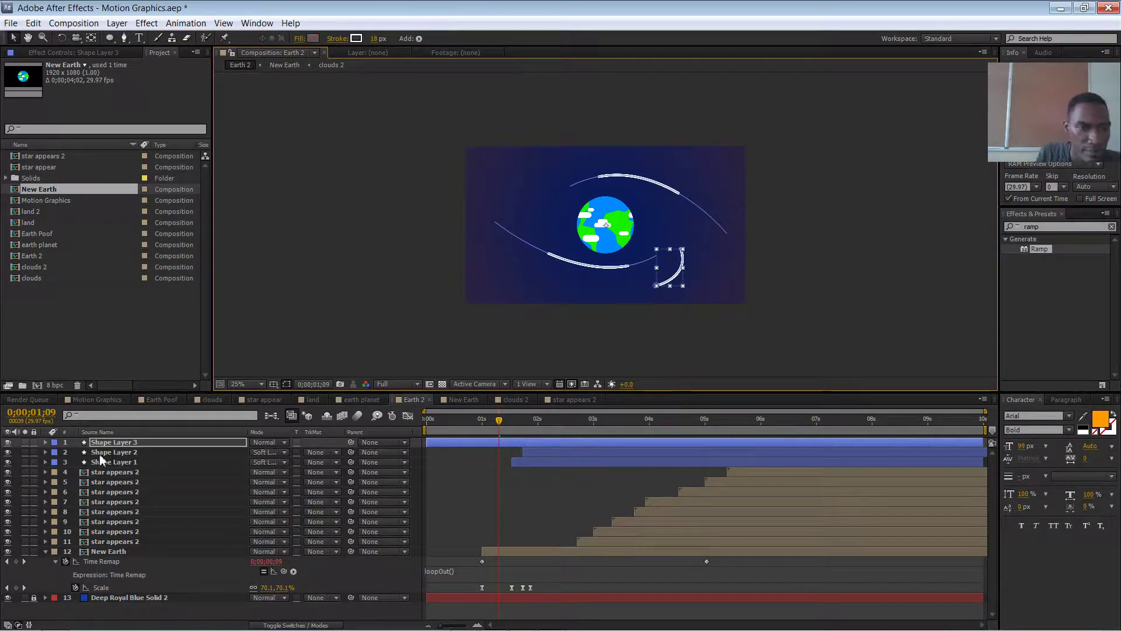
click(46, 452)
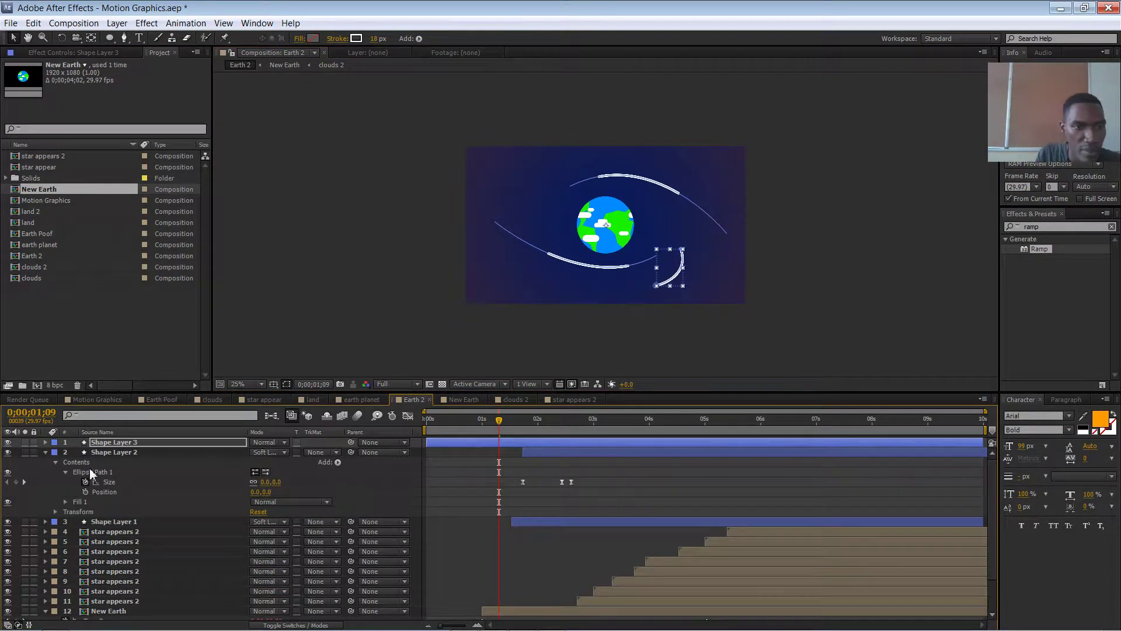
click(46, 453)
click(46, 442)
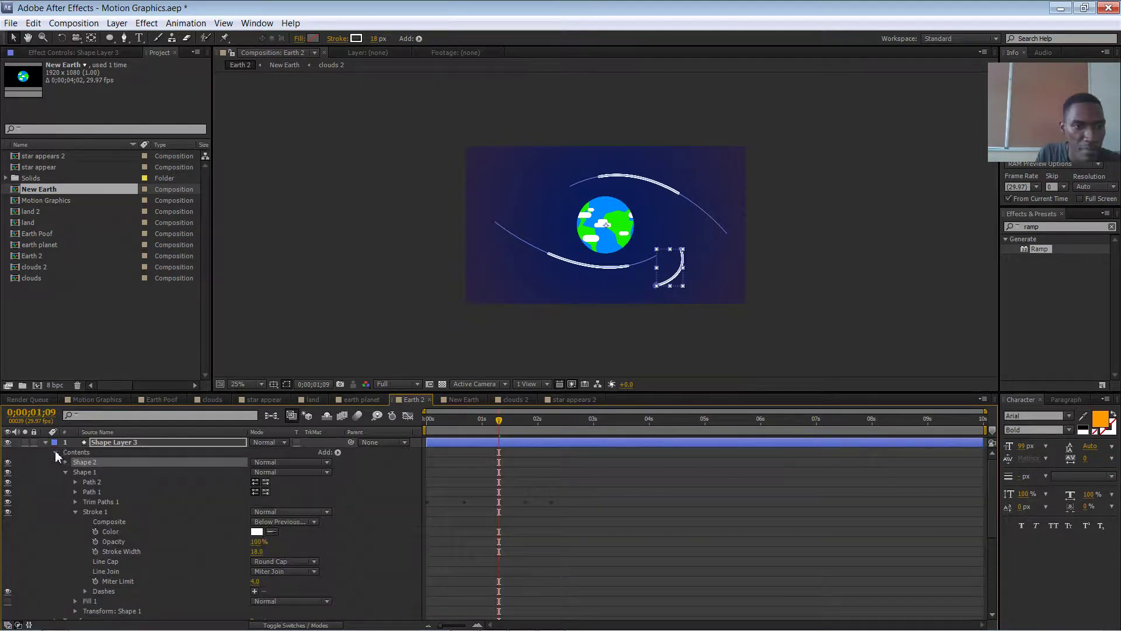
Add Trim Paths to the short hook and keyframe its End from 0% to 100%.
click(339, 452)
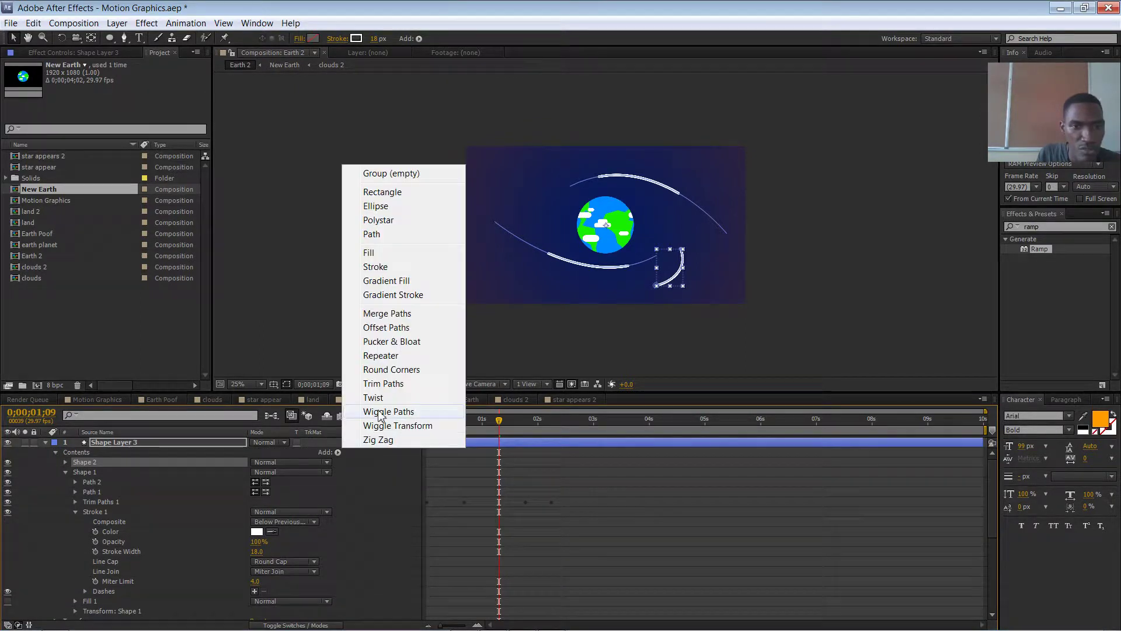
click(395, 382)
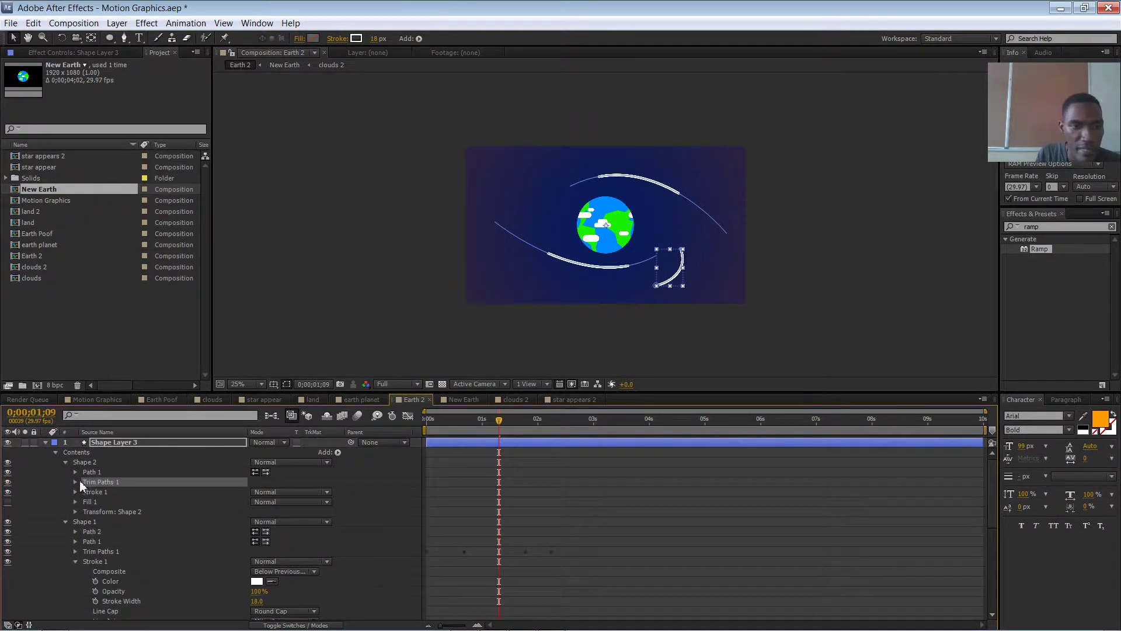
click(75, 481)
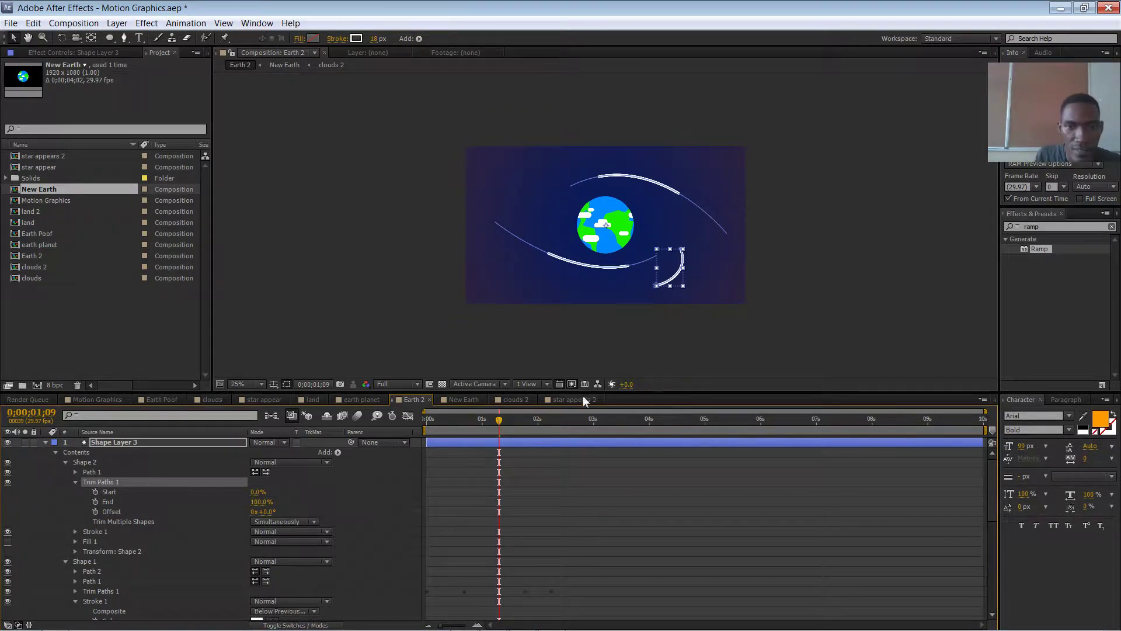
mouse_move(498, 419)
mouse_down()
mouse_move(411, 414)
mouse_move(475, 424)
mouse_up()
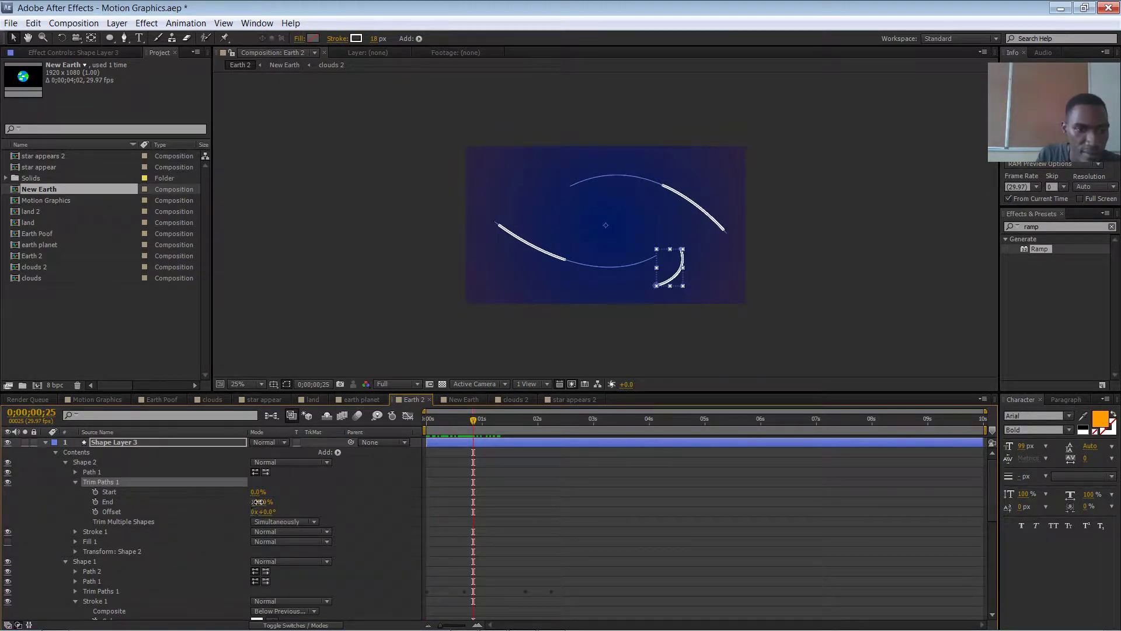
drag(258, 502, 209, 509)
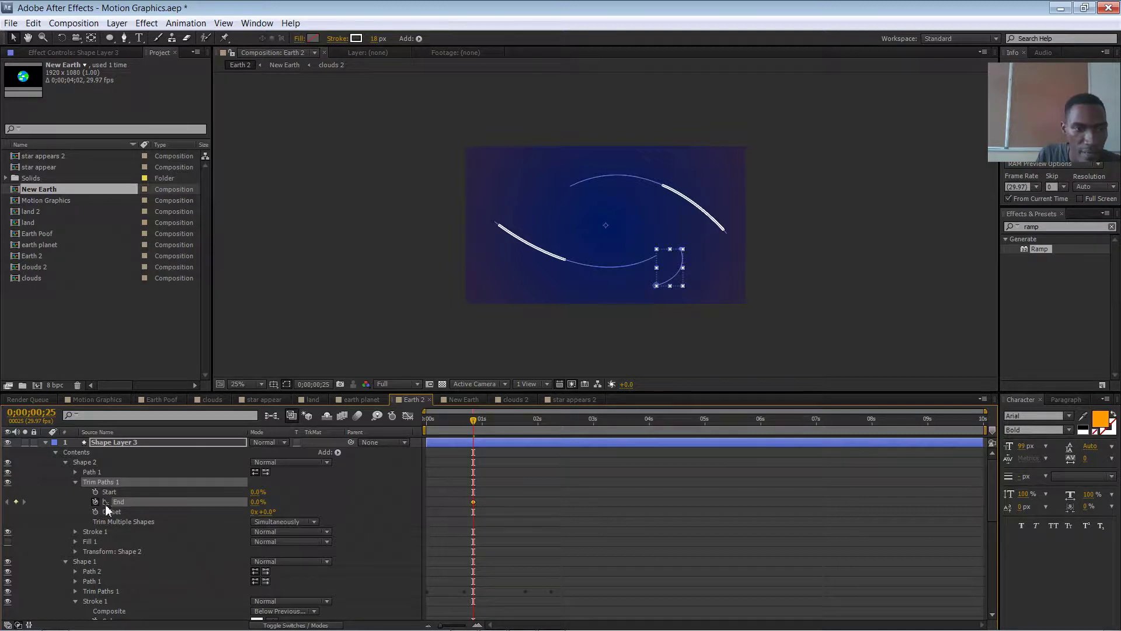
drag(473, 420, 508, 426)
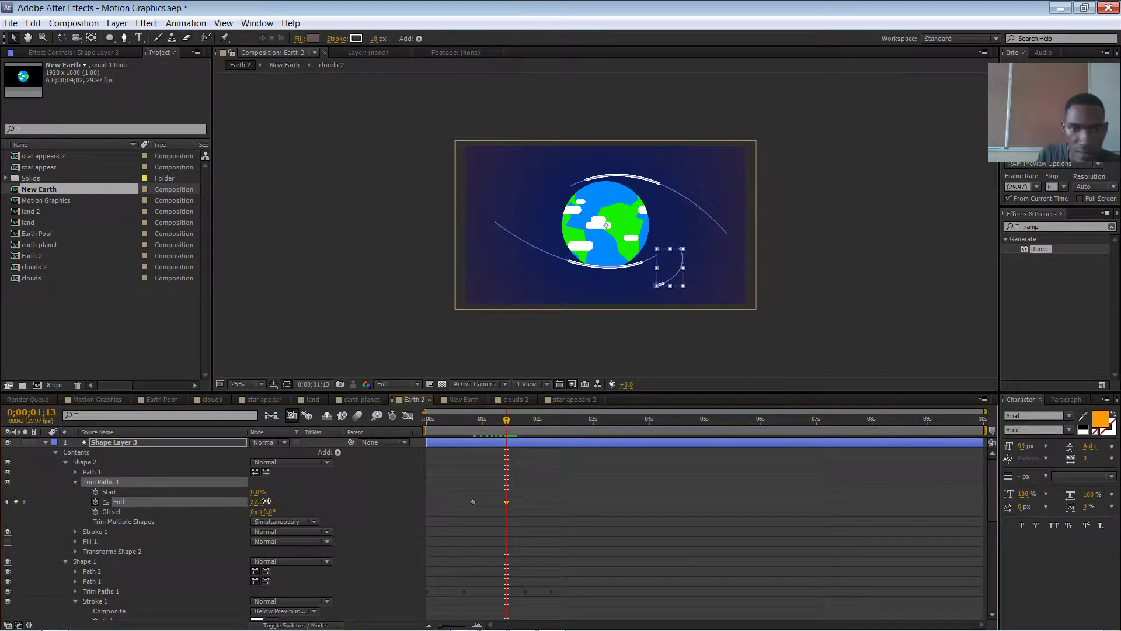
drag(259, 501, 322, 482)
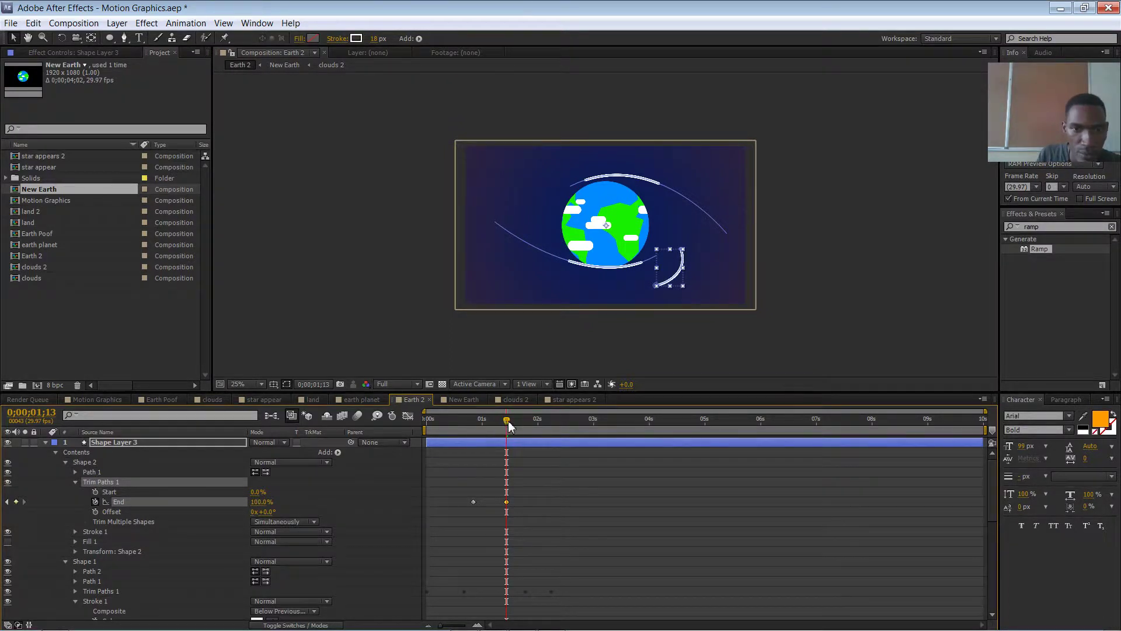
Keyframe Trim Start from 0% to 100% slightly later so the hook erases, then review.
drag(510, 426, 518, 426)
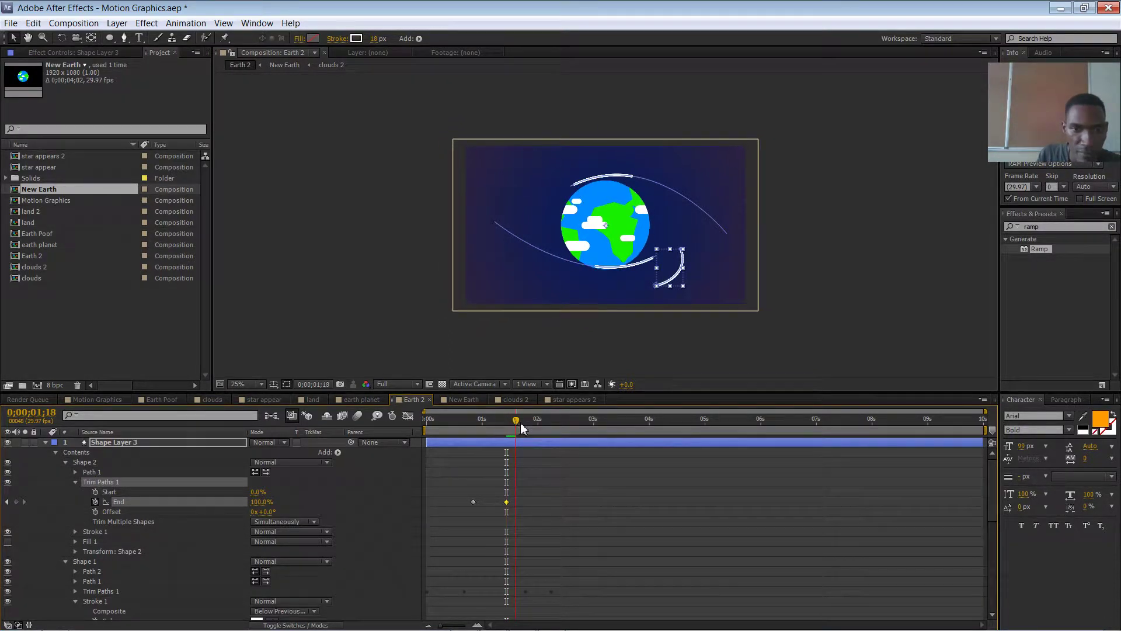
click(96, 492)
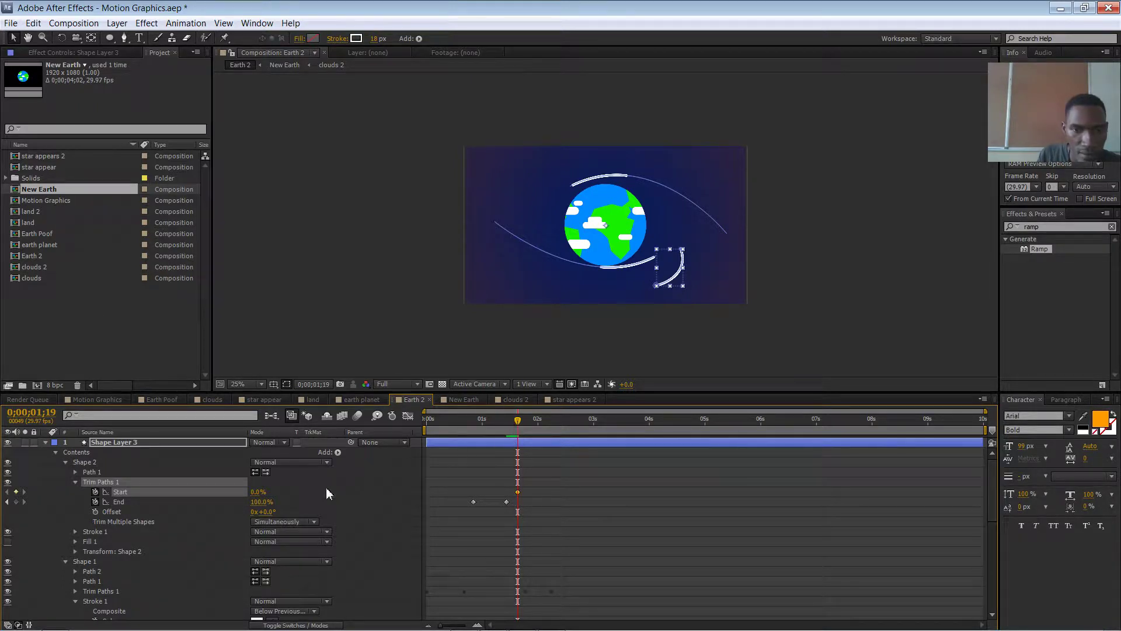
drag(518, 426, 485, 432)
drag(256, 492, 240, 496)
drag(490, 431, 518, 426)
drag(262, 496, 336, 475)
click(415, 322)
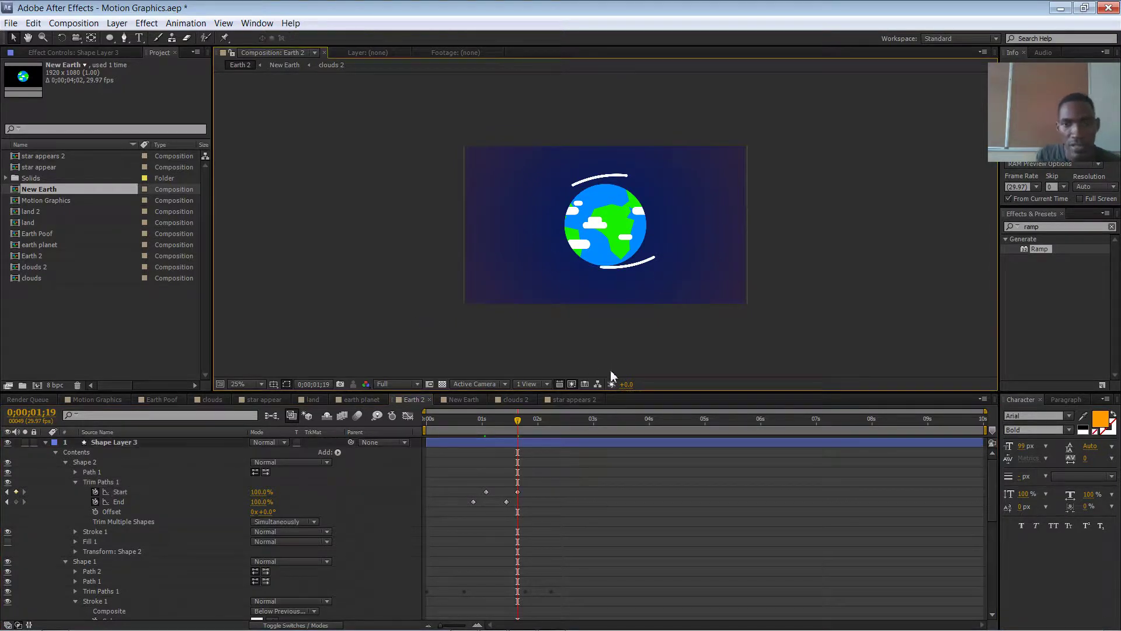
drag(441, 420, 515, 416)
Play the three-arc animation, park near one second, and open Shape Layer 3's Add menu.
key(space)
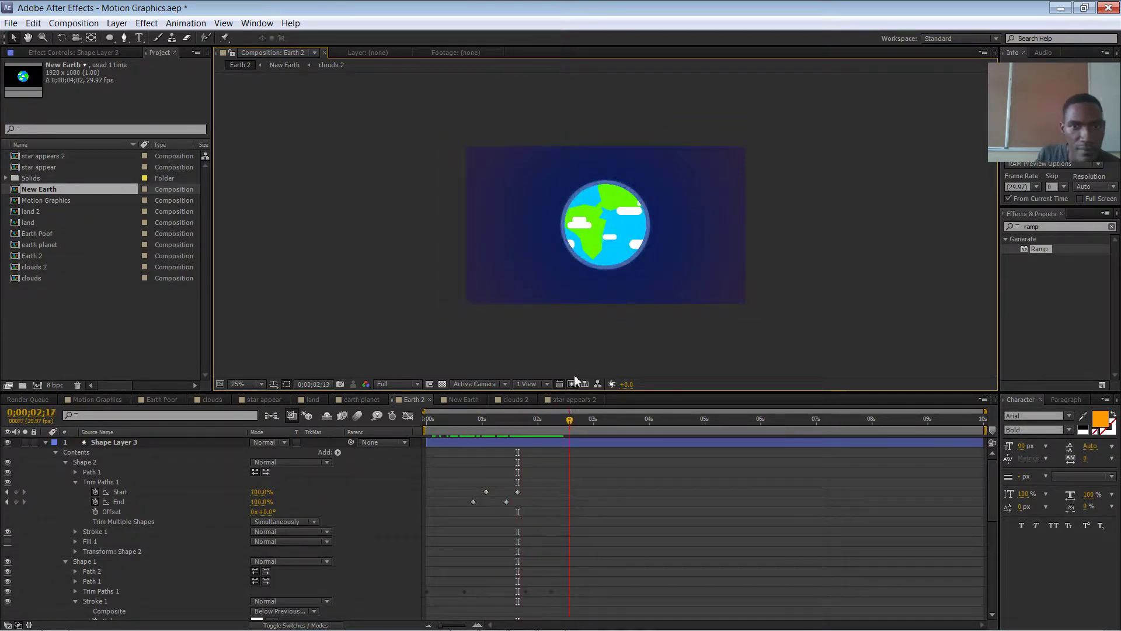
key(space)
click(471, 417)
mouse_move(470, 403)
mouse_down()
mouse_move(513, 386)
mouse_move(473, 394)
mouse_up()
key(space)
click(669, 196)
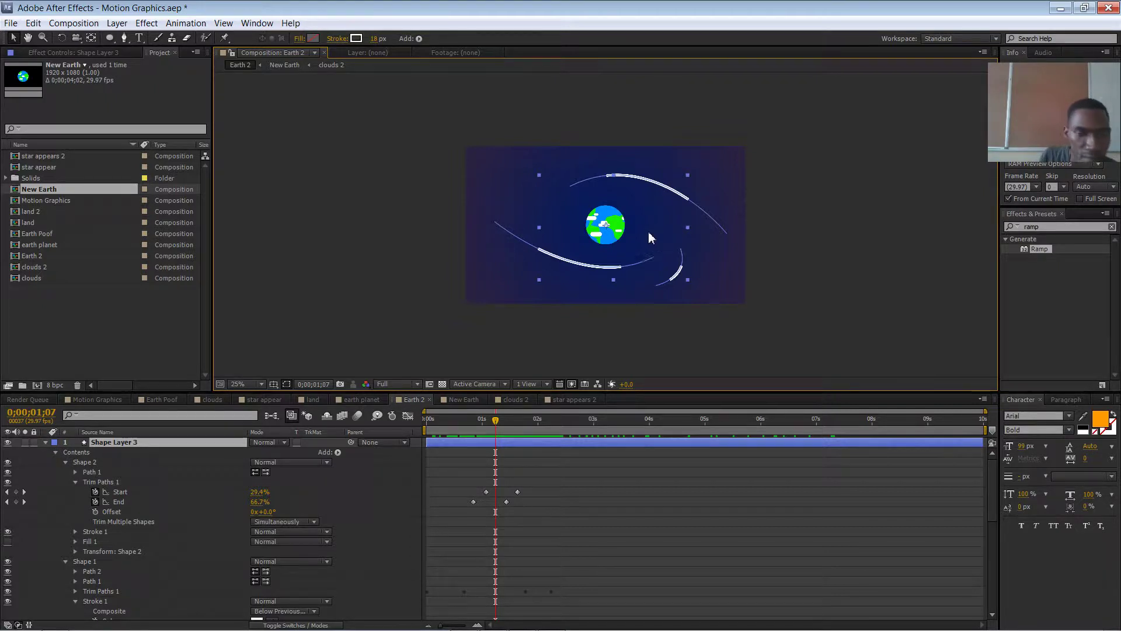
click(337, 452)
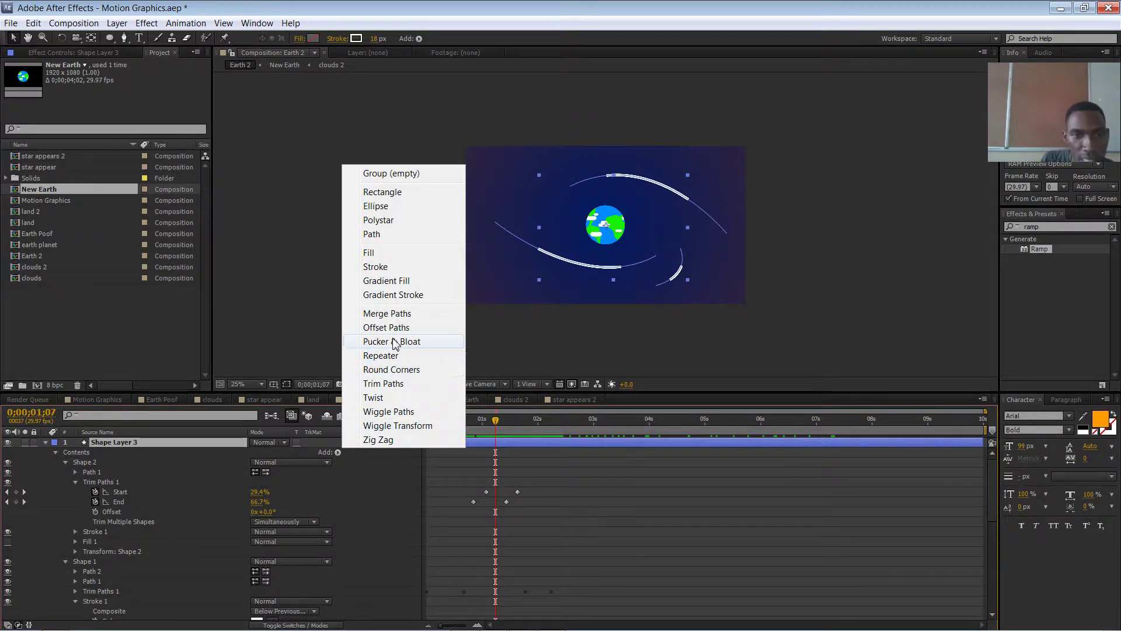
Add Wiggle Paths to Shape Layer 3, raising Size and setting Detail to 70 for jagged strokes.
click(388, 411)
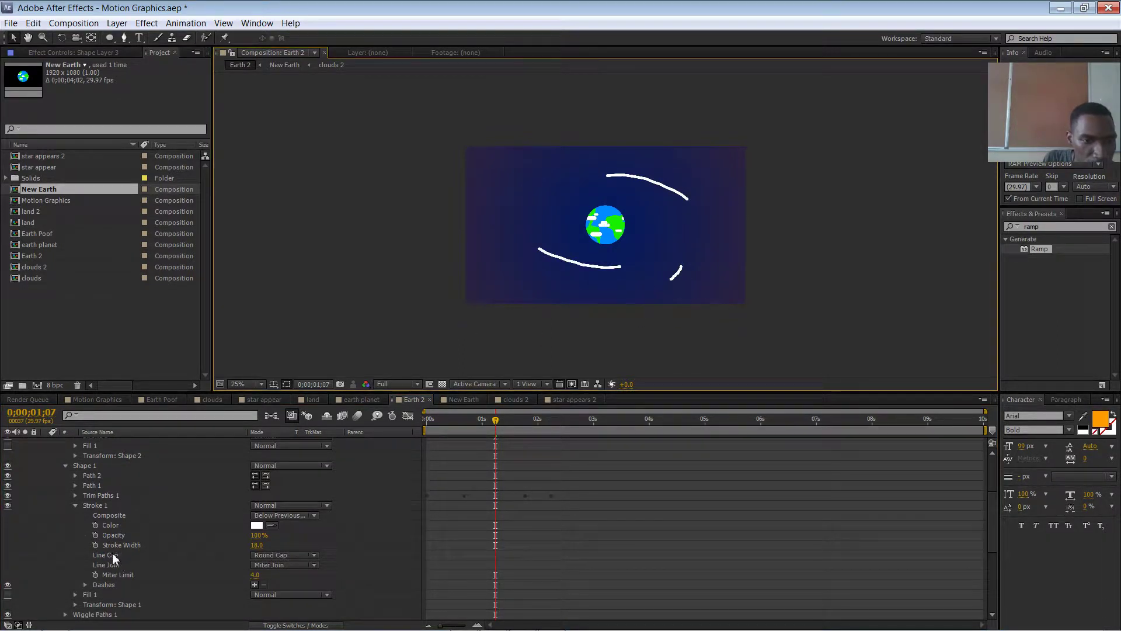
click(88, 614)
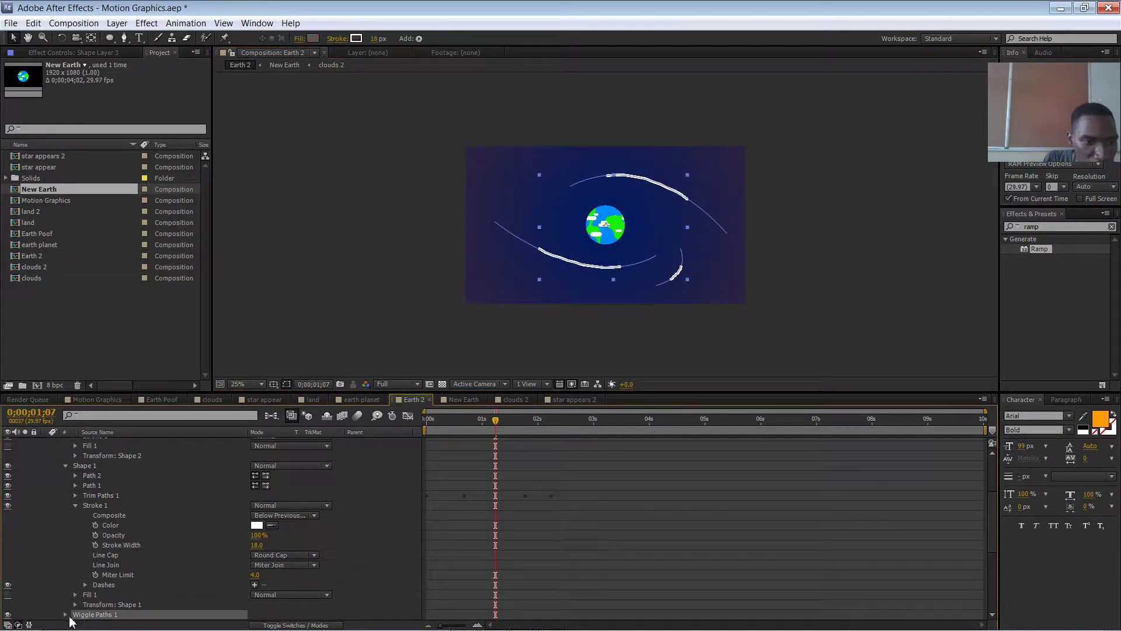
click(65, 614)
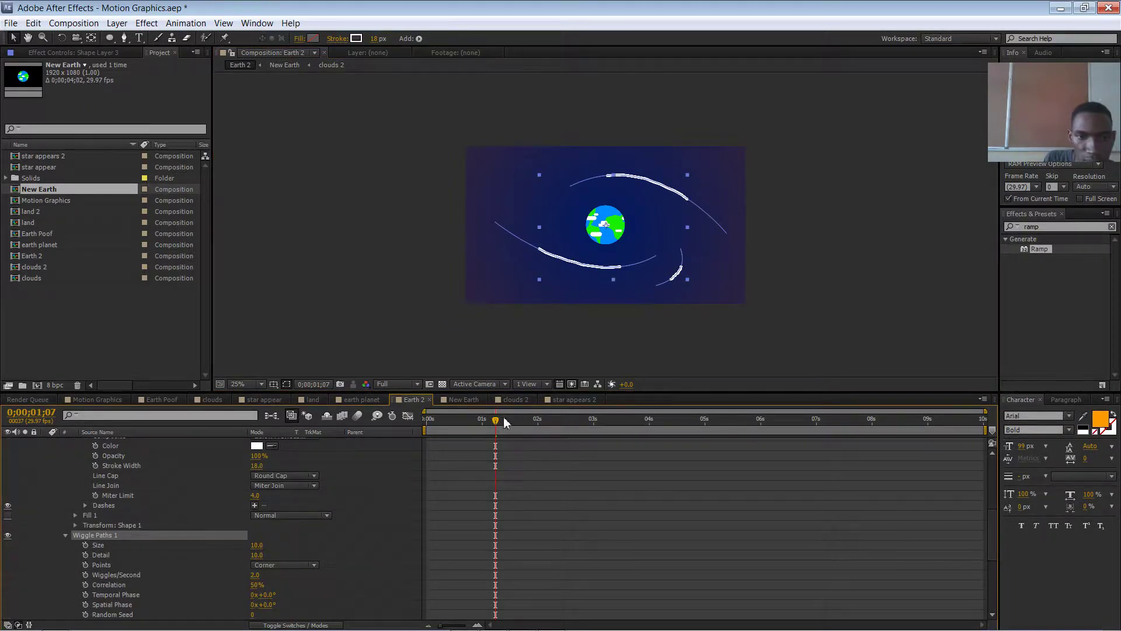
mouse_move(505, 425)
mouse_down()
mouse_move(473, 421)
mouse_move(494, 422)
mouse_up()
drag(257, 544, 304, 540)
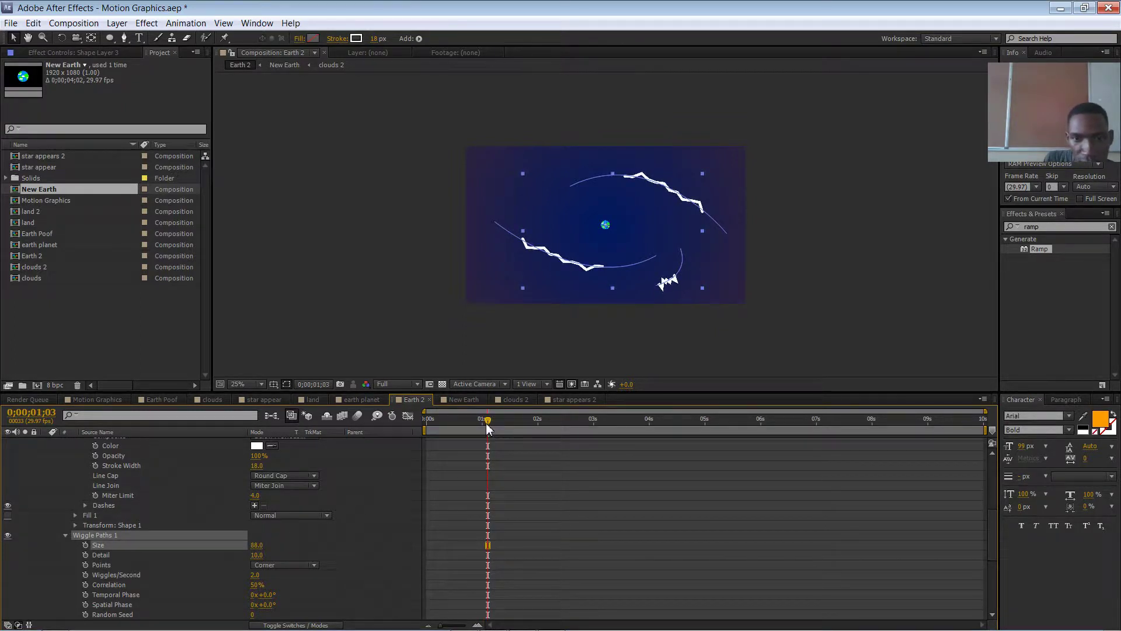
mouse_move(489, 426)
mouse_down()
mouse_move(528, 427)
mouse_move(431, 433)
mouse_move(547, 435)
mouse_move(491, 438)
mouse_up()
mouse_move(263, 557)
mouse_down()
mouse_move(283, 553)
mouse_move(187, 546)
mouse_move(260, 574)
mouse_move(287, 569)
mouse_up()
mouse_move(482, 425)
mouse_down()
mouse_move(493, 422)
mouse_move(443, 425)
mouse_move(533, 429)
mouse_up()
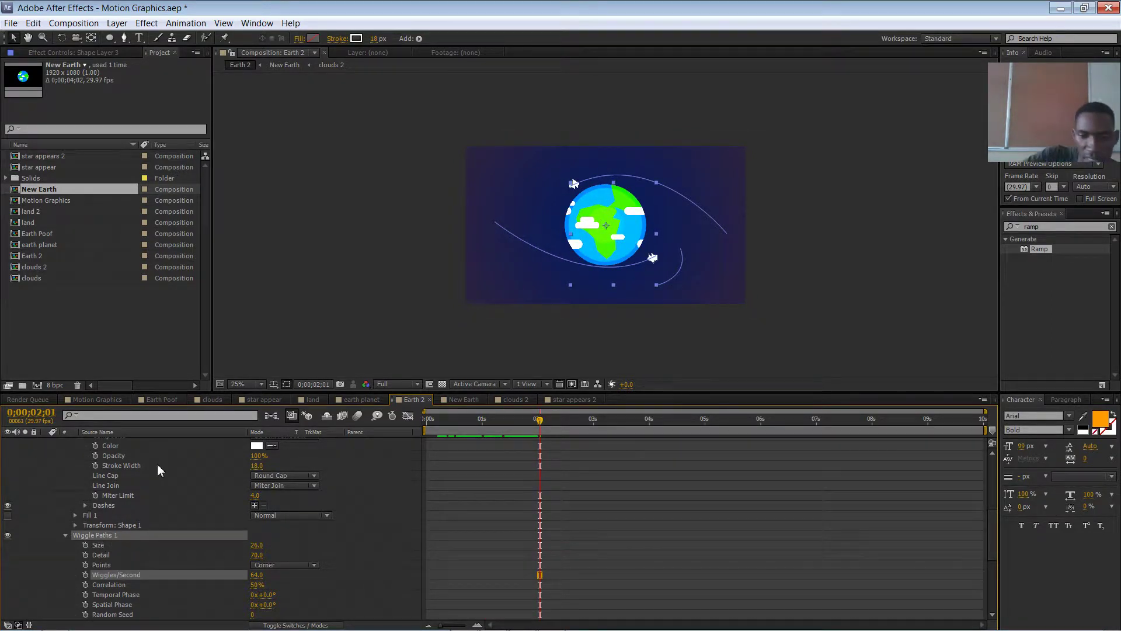
Delete the Wiggle Paths effect and review the smooth strokes again.
key(Delete)
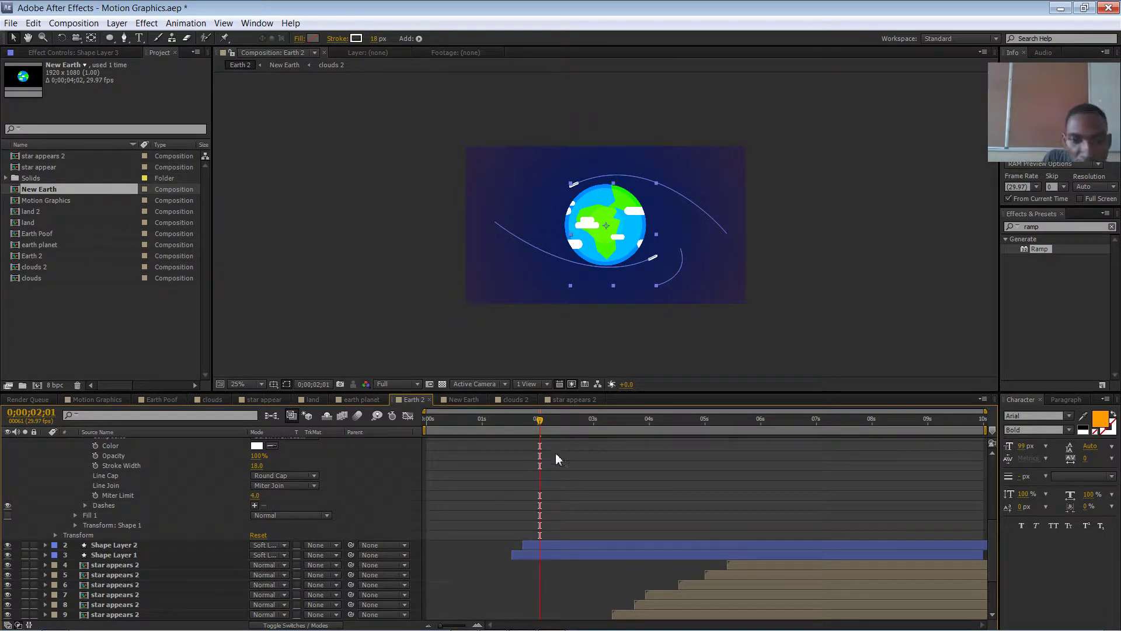
mouse_move(542, 428)
mouse_down()
mouse_move(444, 424)
mouse_move(530, 420)
mouse_up()
click(812, 256)
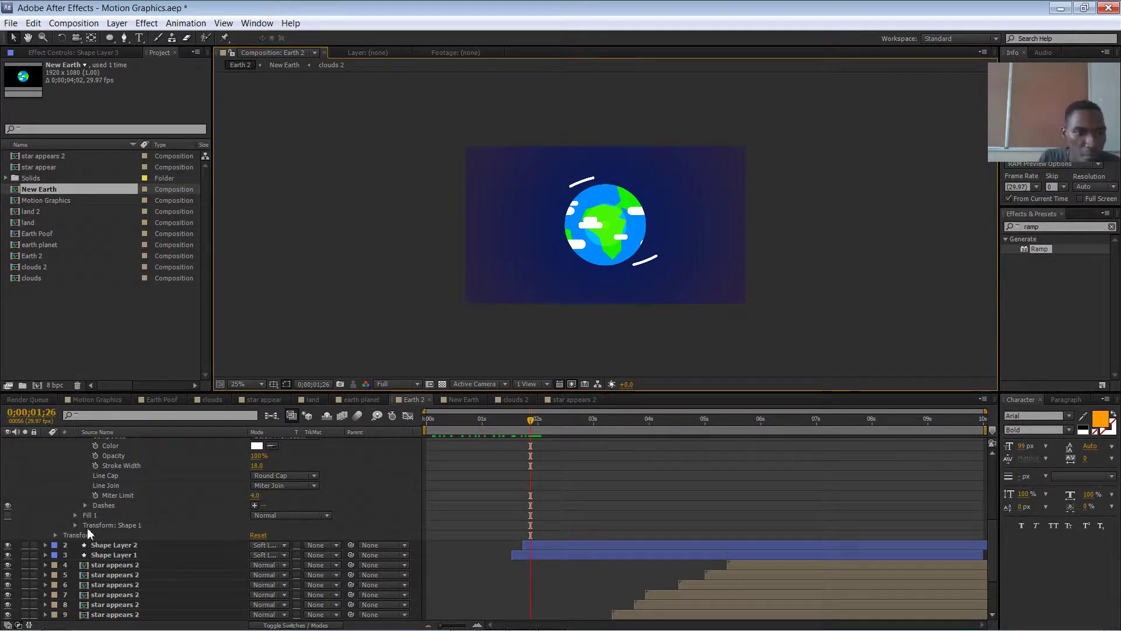
drag(993, 575, 980, 436)
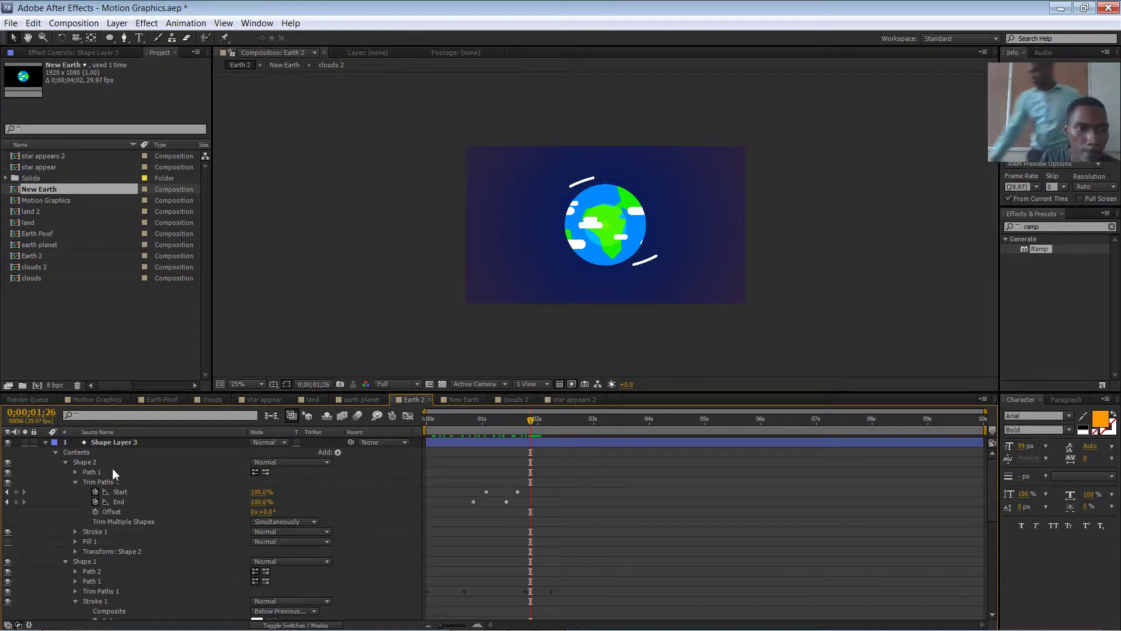
Nudge the small lower-right curved stroke's path slightly up and to the left.
click(83, 471)
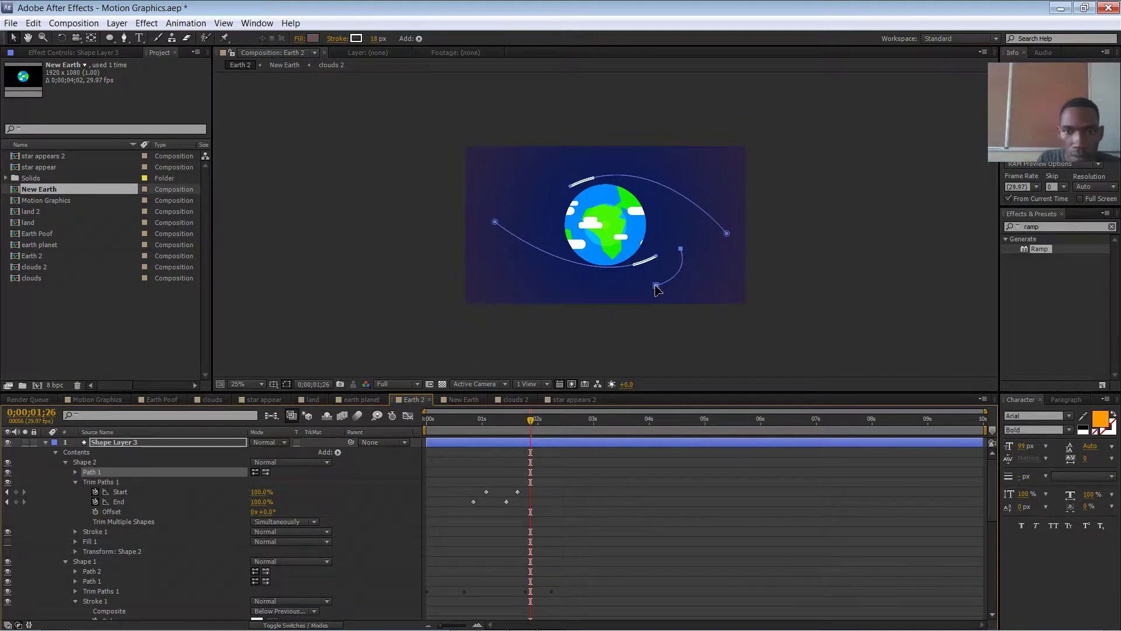
mouse_move(657, 289)
mouse_down()
mouse_move(649, 263)
mouse_move(661, 281)
mouse_up()
mouse_move(534, 426)
mouse_down()
mouse_move(484, 421)
mouse_move(530, 420)
mouse_up()
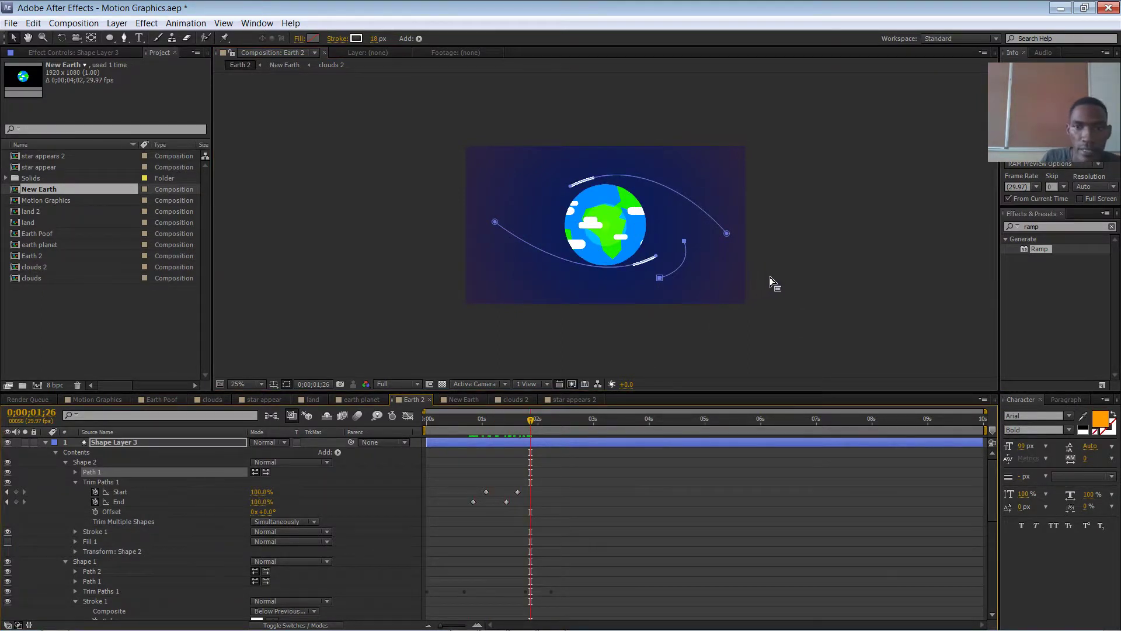
click(682, 264)
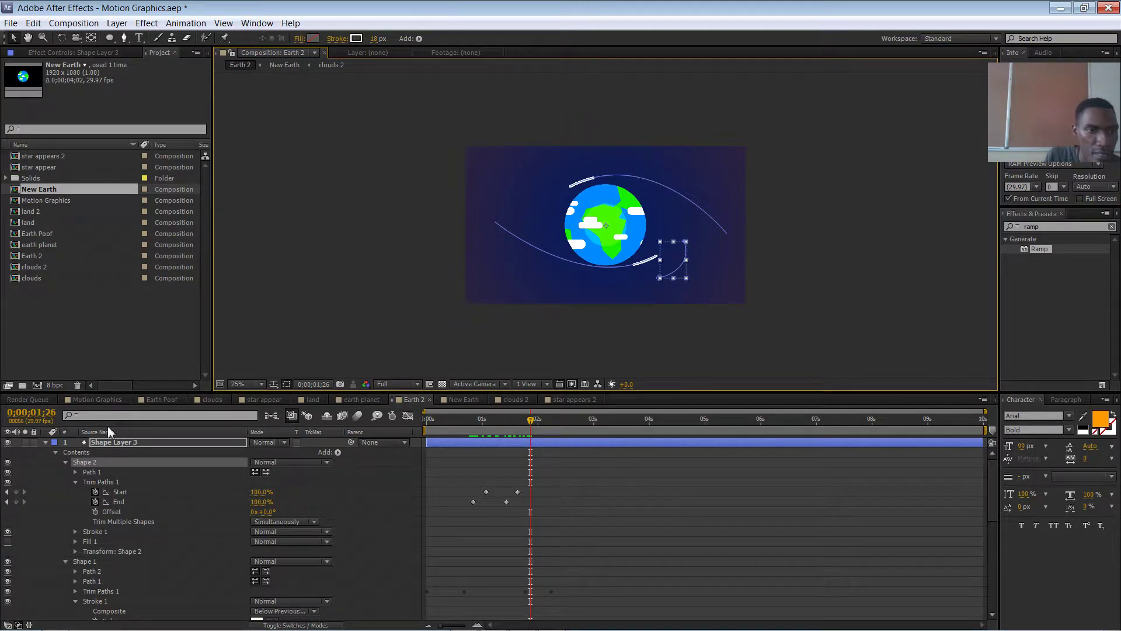
click(124, 38)
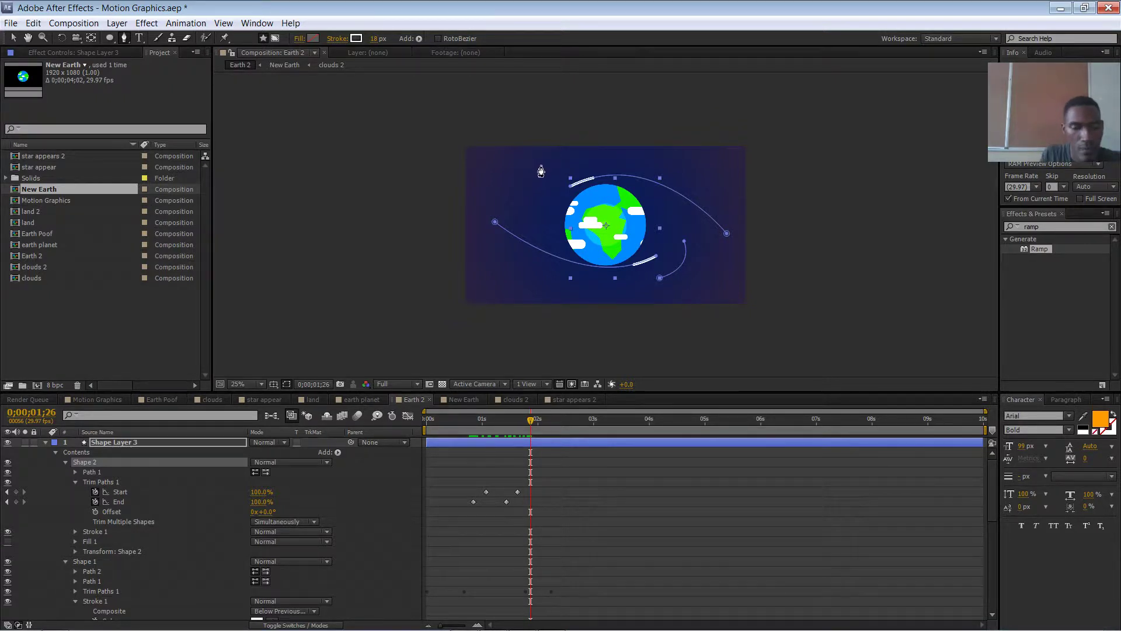
key(v)
click(421, 208)
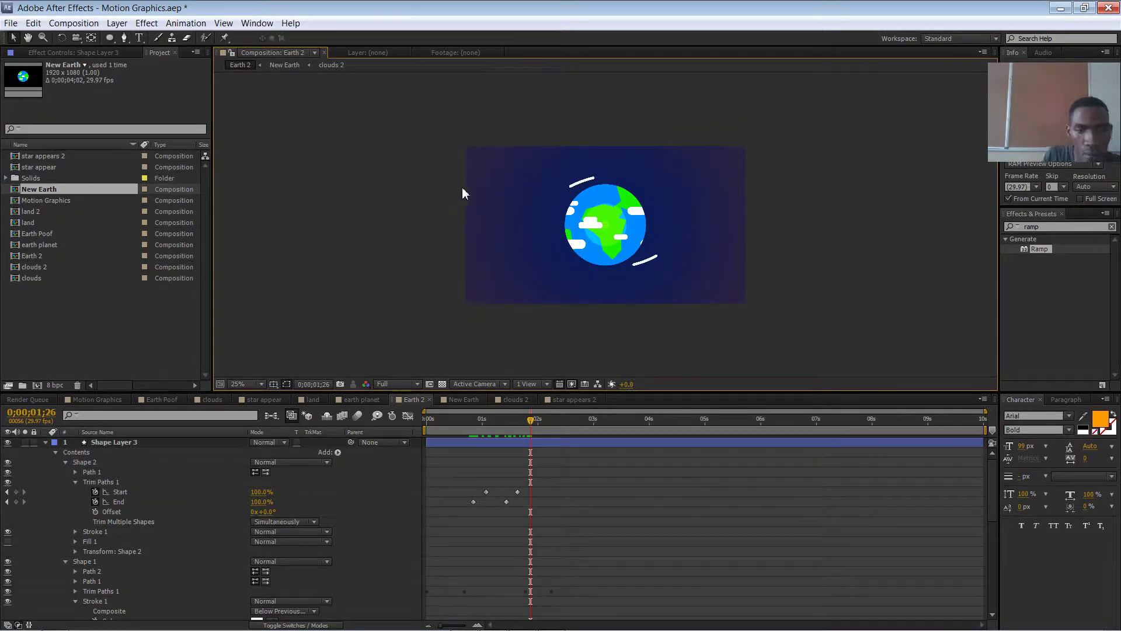
key(p)
key(p)
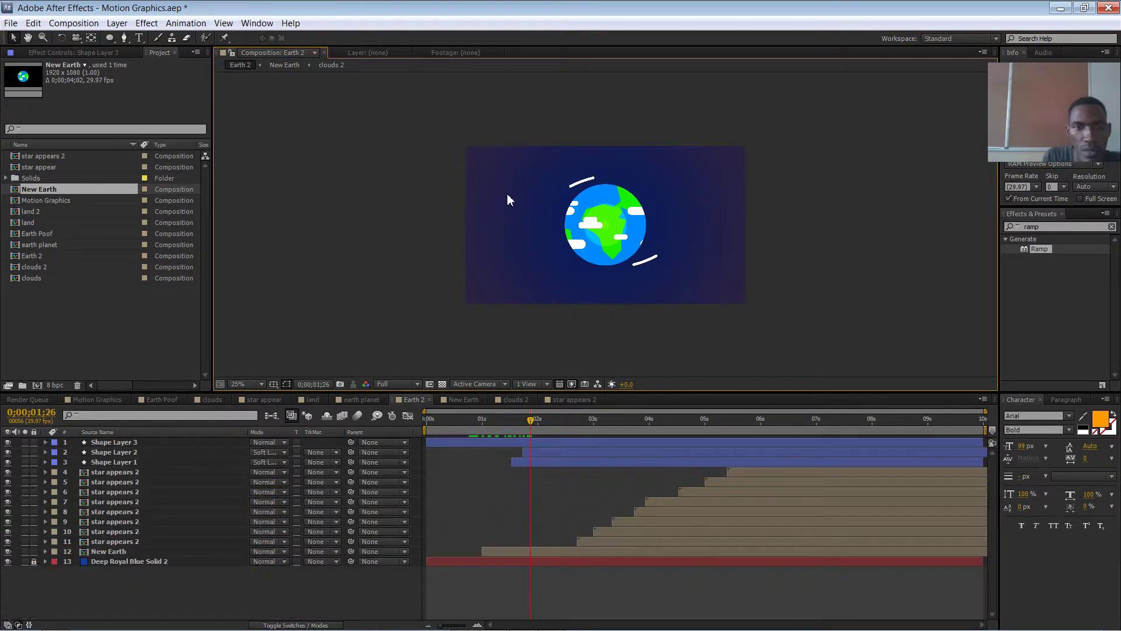
Pen a three-point wavy stroke from the left across the Earth to the upper right.
click(125, 38)
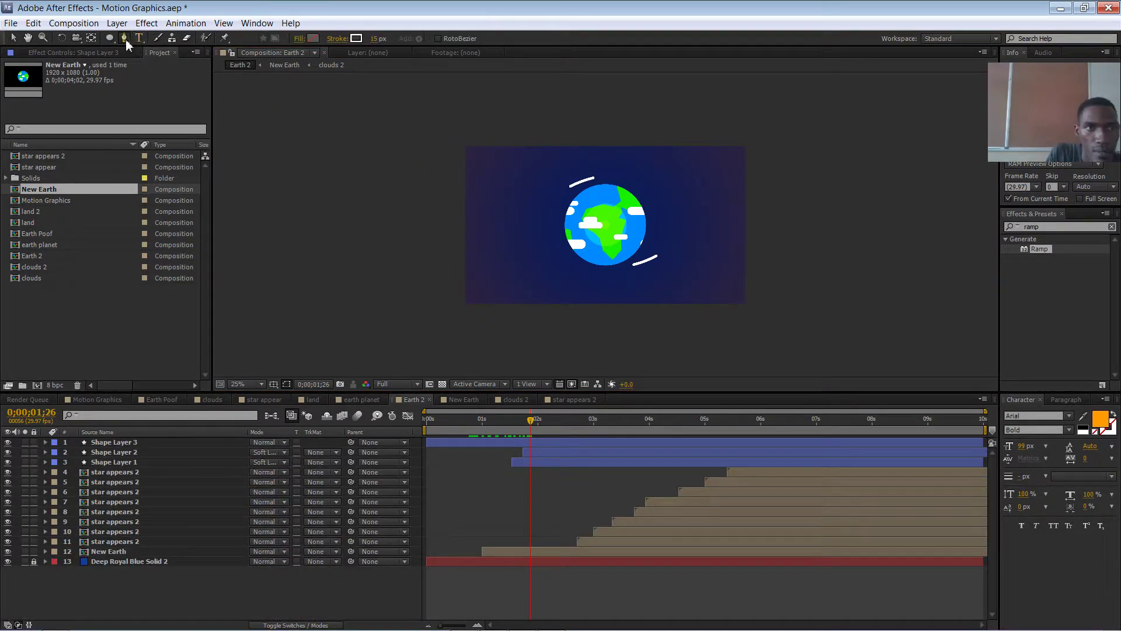
click(464, 270)
mouse_move(602, 240)
mouse_down()
mouse_move(653, 276)
mouse_move(674, 269)
mouse_up()
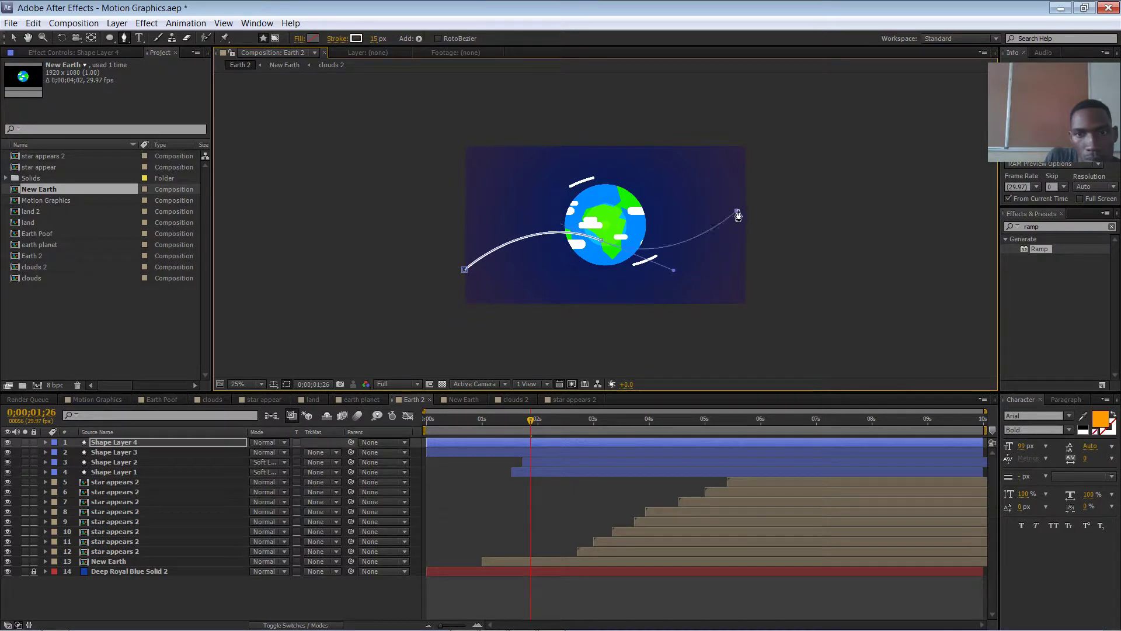
drag(737, 212, 736, 193)
key(v)
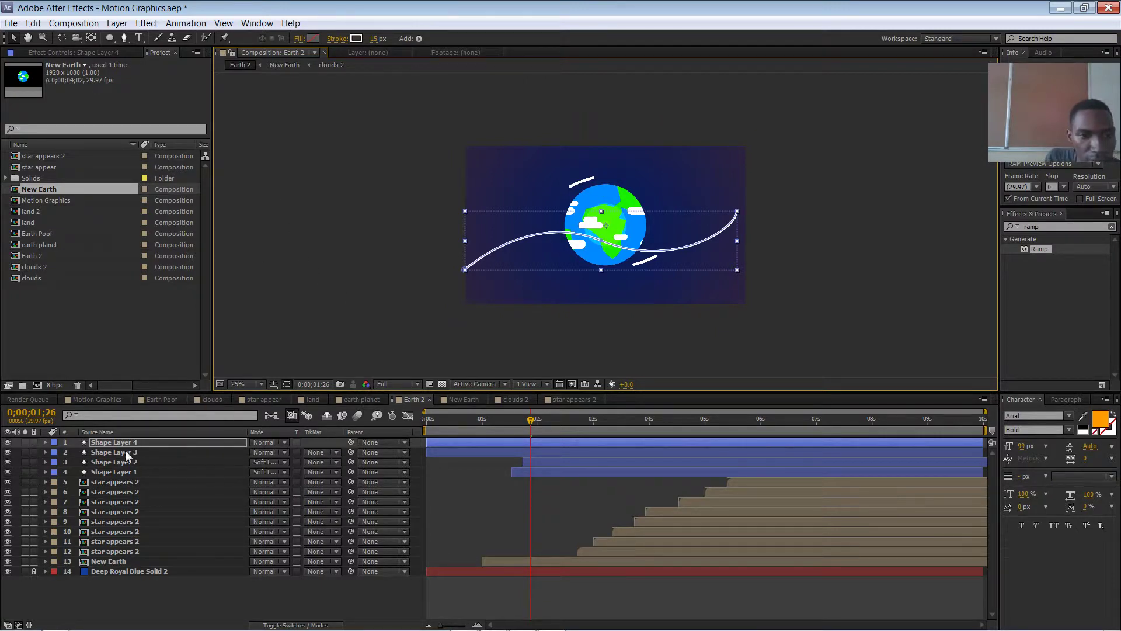
Add Trim Paths to Shape Layer 4's wavy stroke.
click(419, 38)
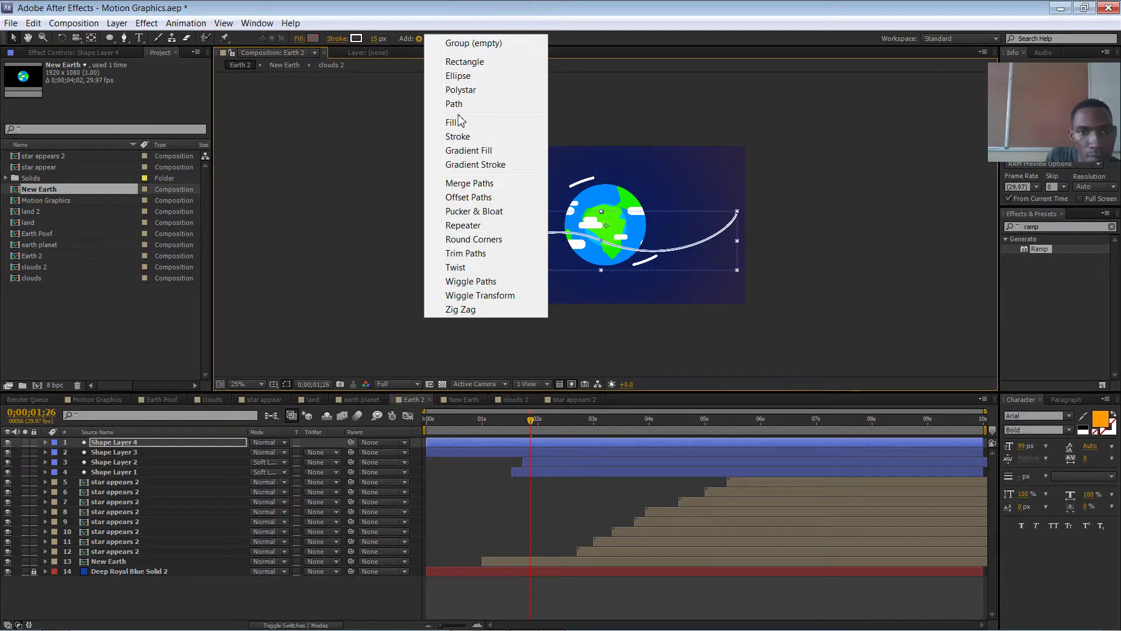
click(465, 253)
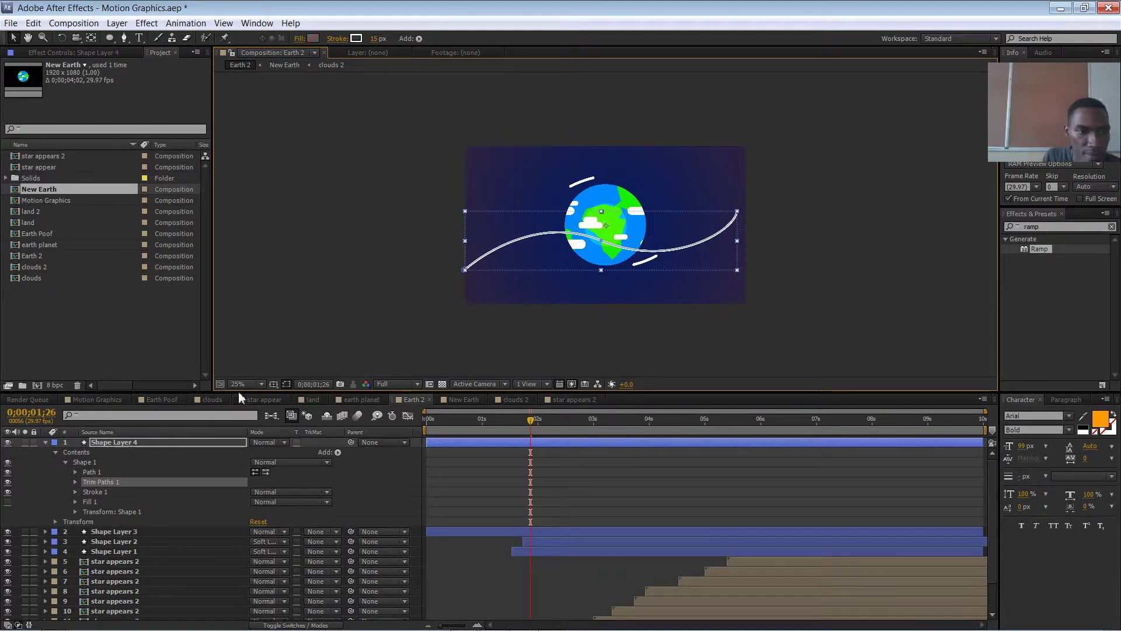
click(75, 472)
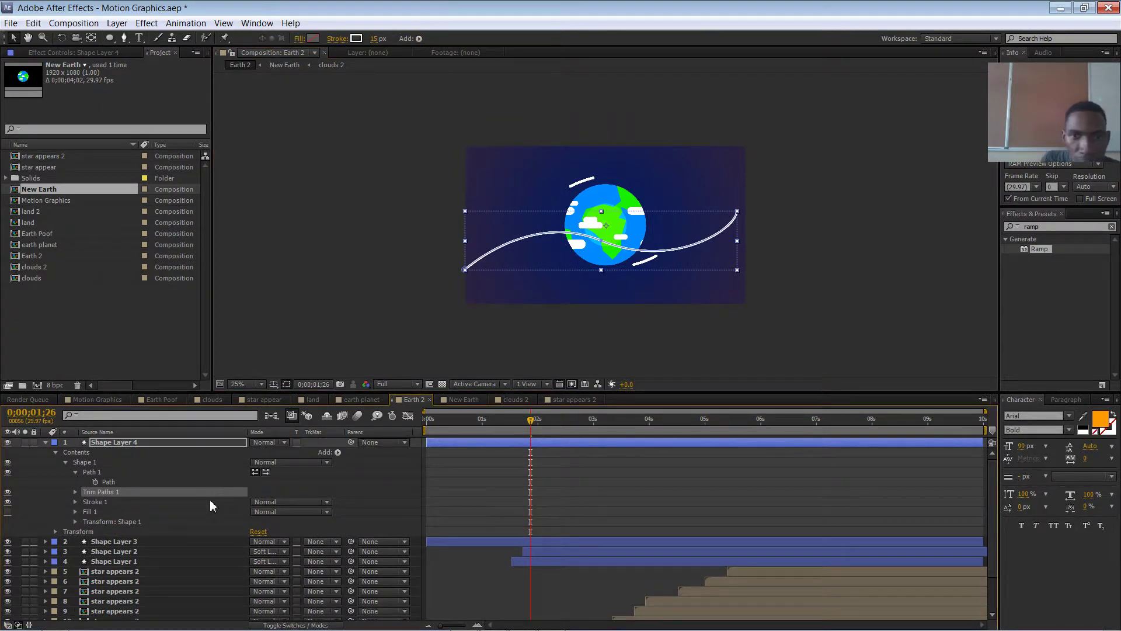
click(80, 492)
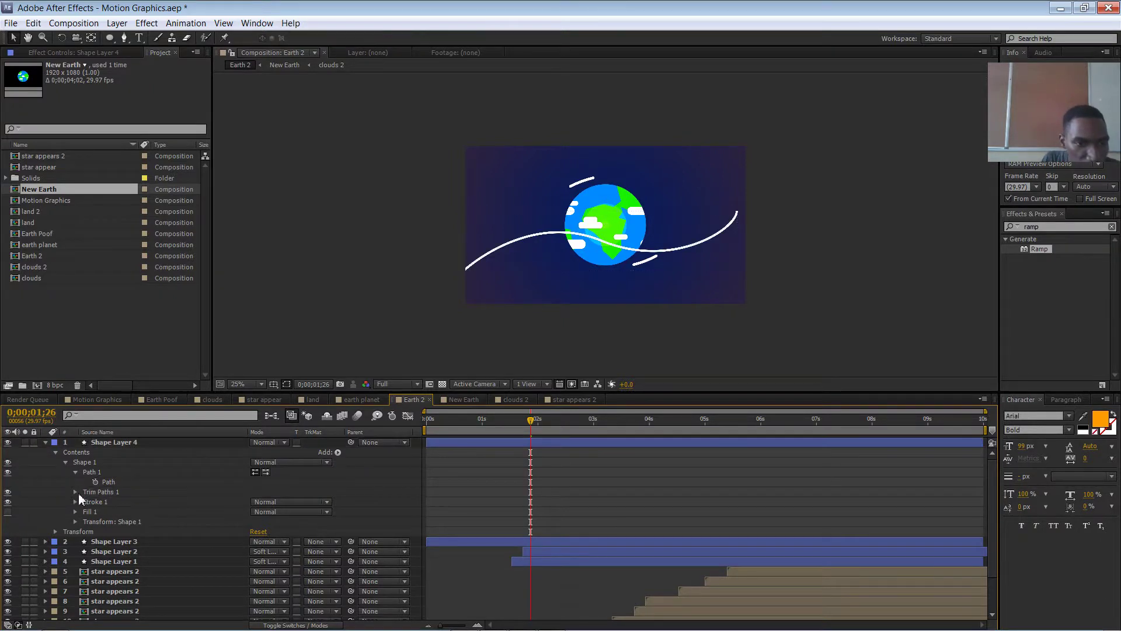
click(76, 491)
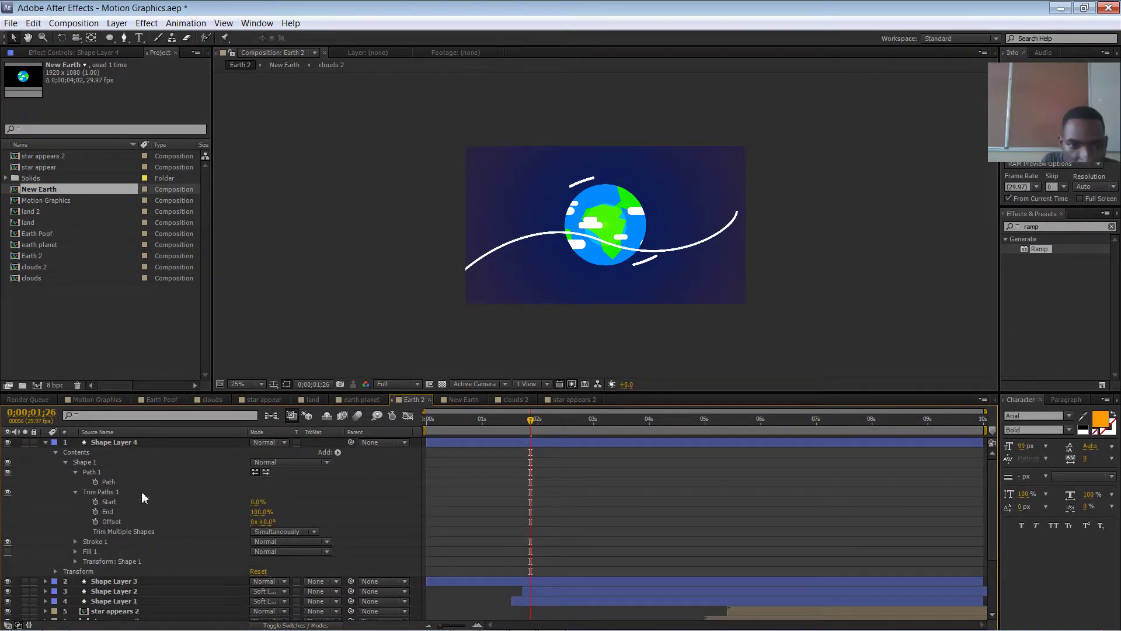
Give Stroke 1 a Round Cap and a 34 px stroke width.
click(76, 541)
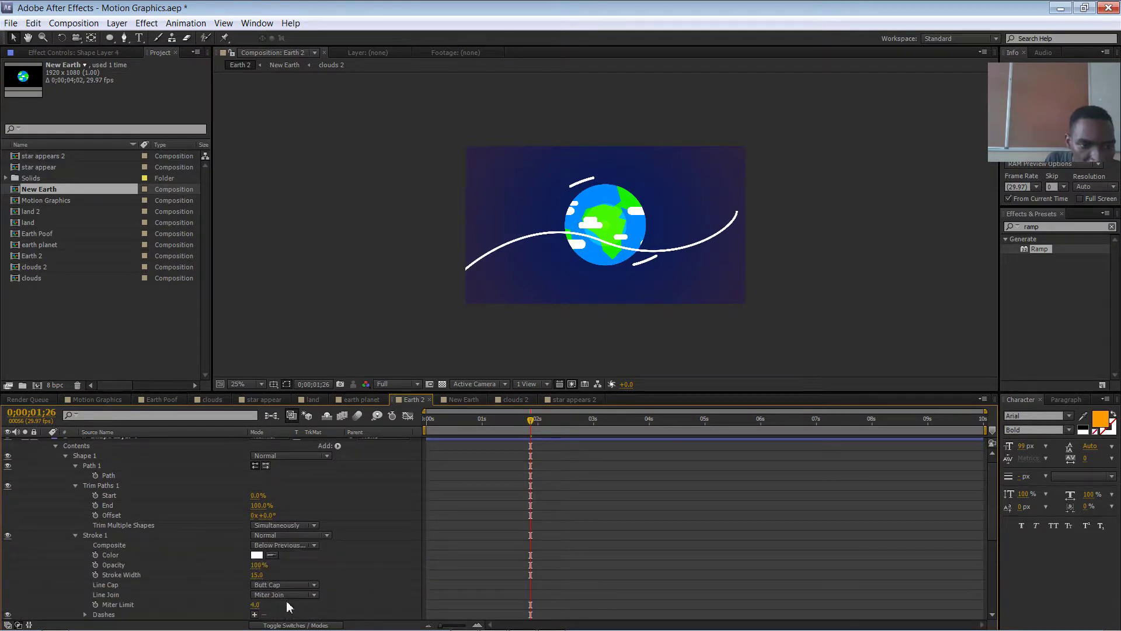
click(297, 584)
click(307, 558)
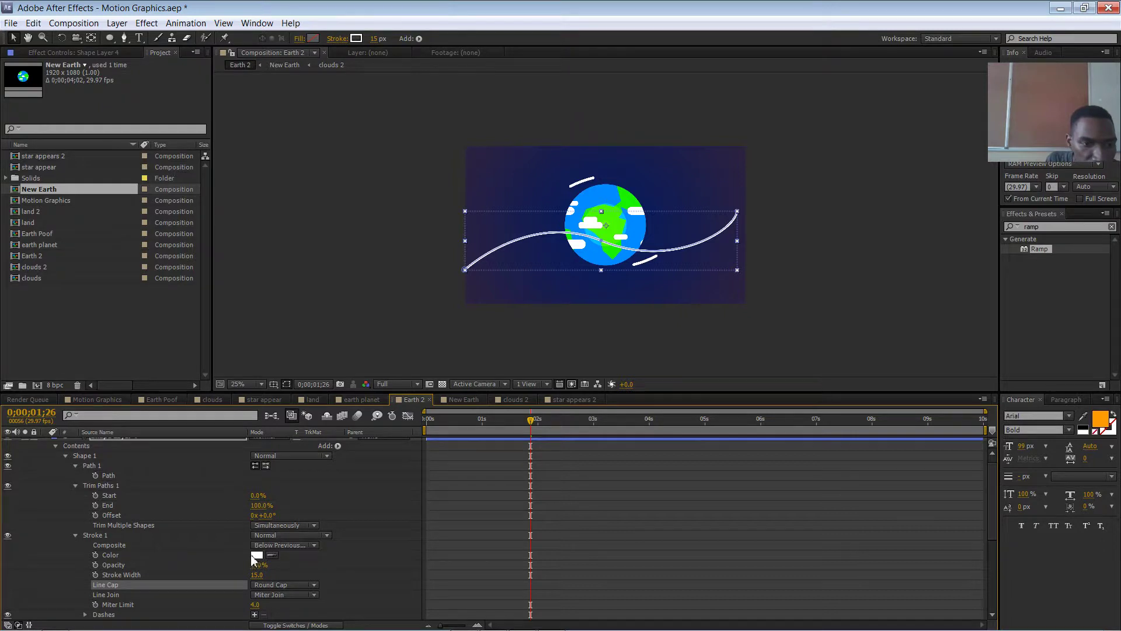
mouse_move(255, 575)
mouse_down()
mouse_move(275, 575)
mouse_move(264, 574)
mouse_up()
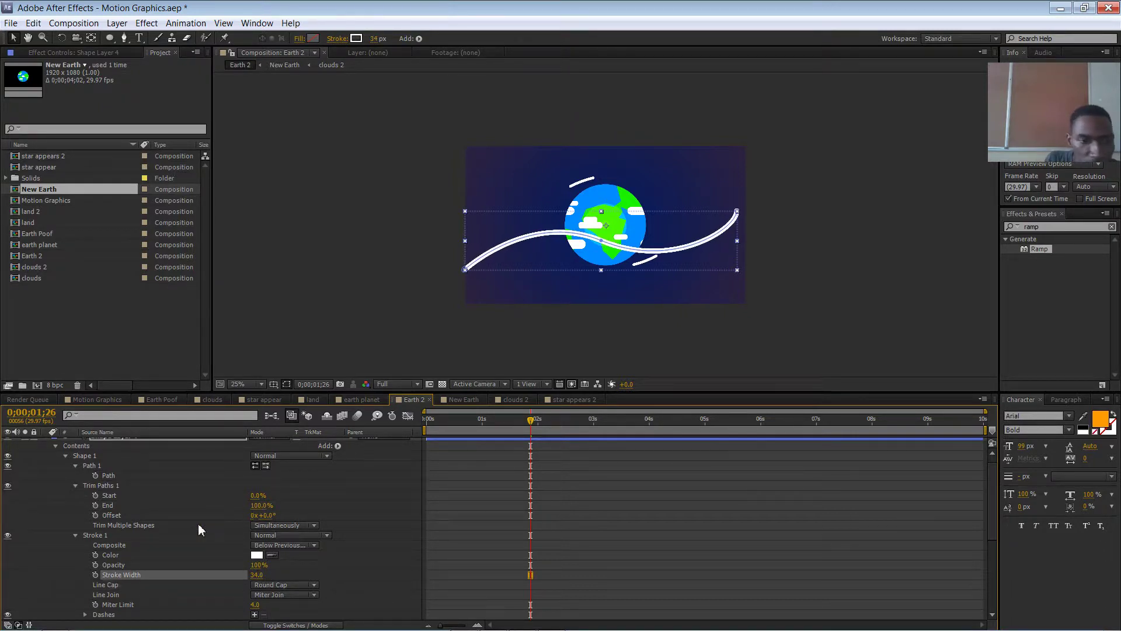
click(65, 455)
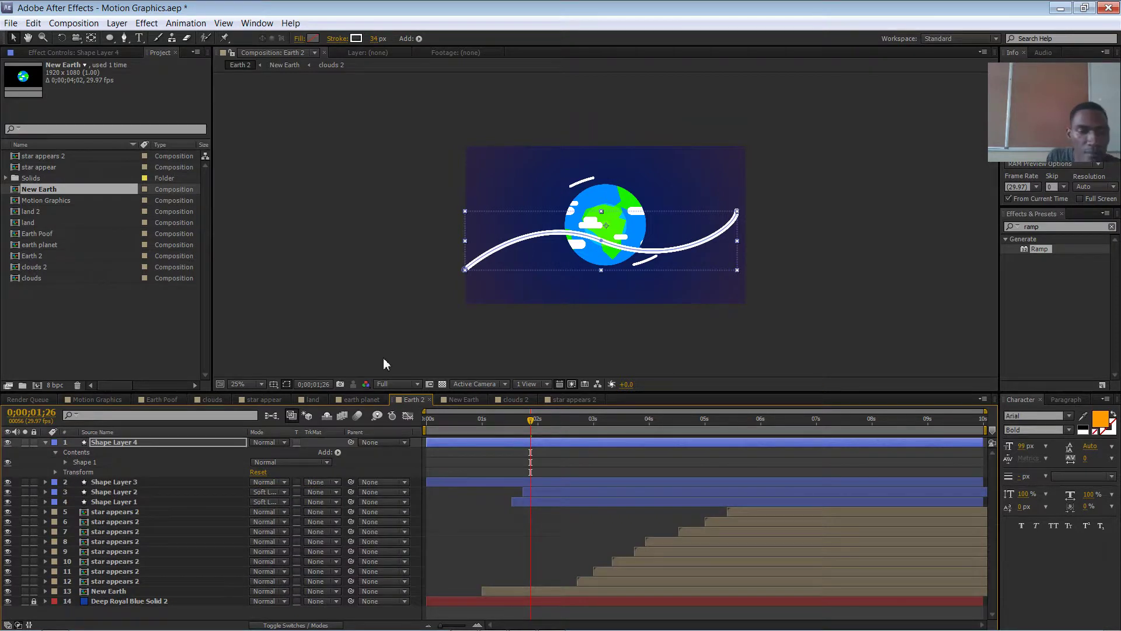
click(46, 442)
click(47, 442)
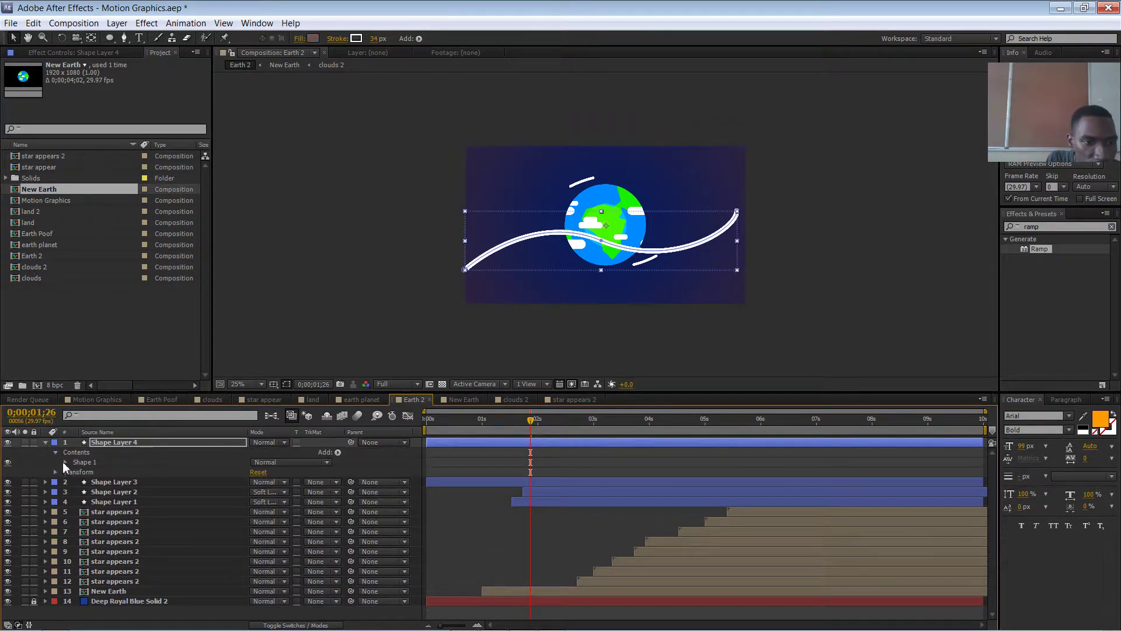
Keyframe Trim Paths End from 0% at 1;20 to 100% at 3;00.
click(66, 462)
click(121, 471)
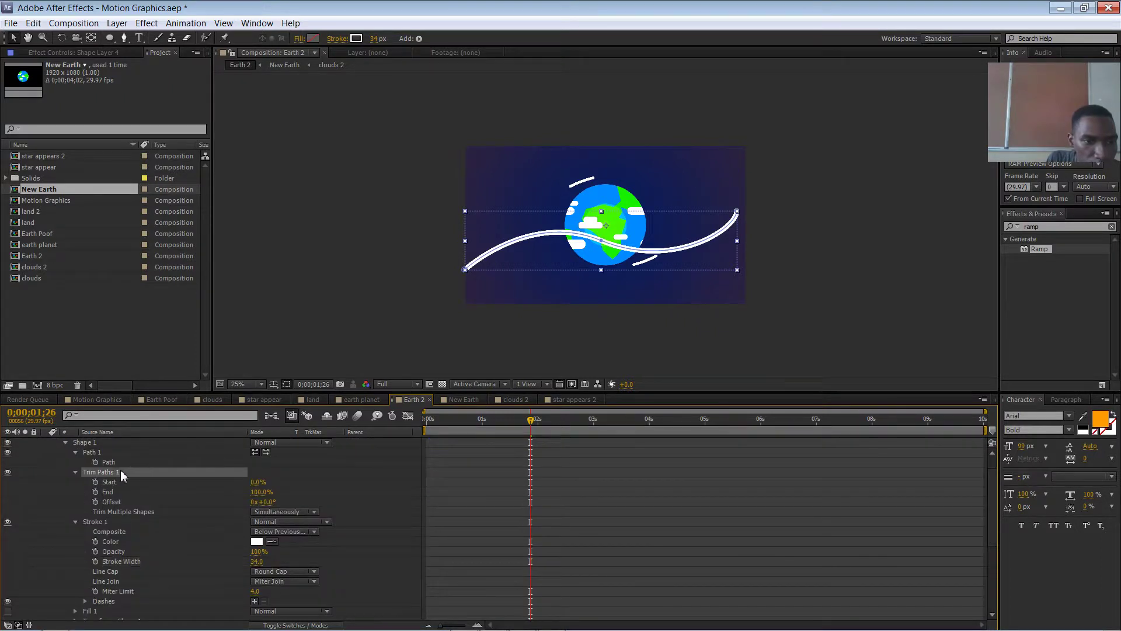
drag(489, 419, 520, 418)
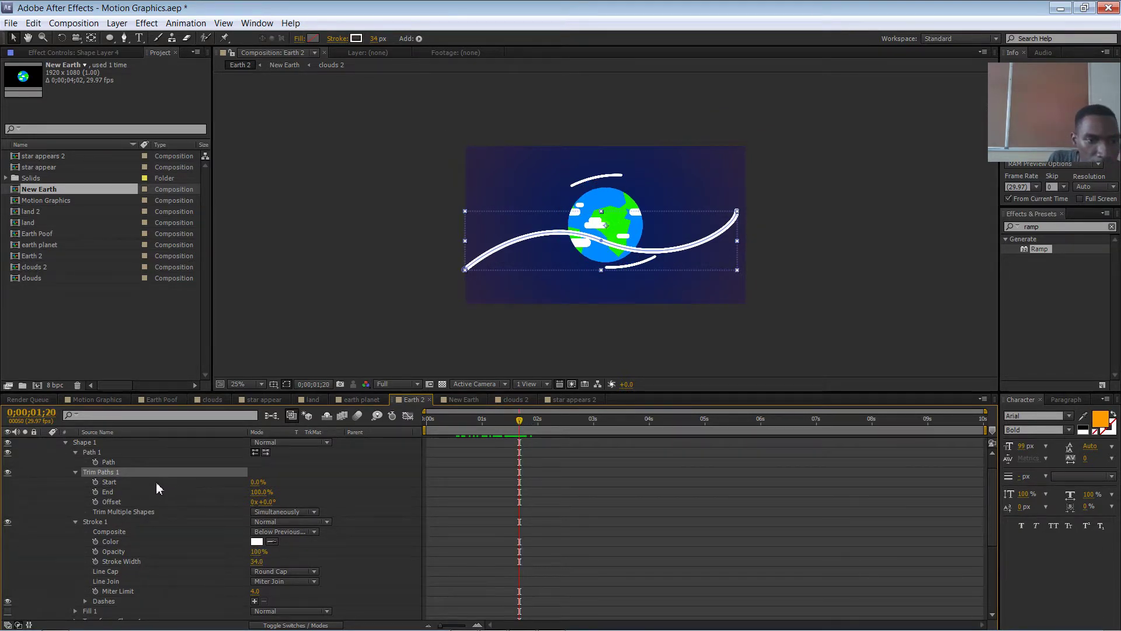
click(231, 483)
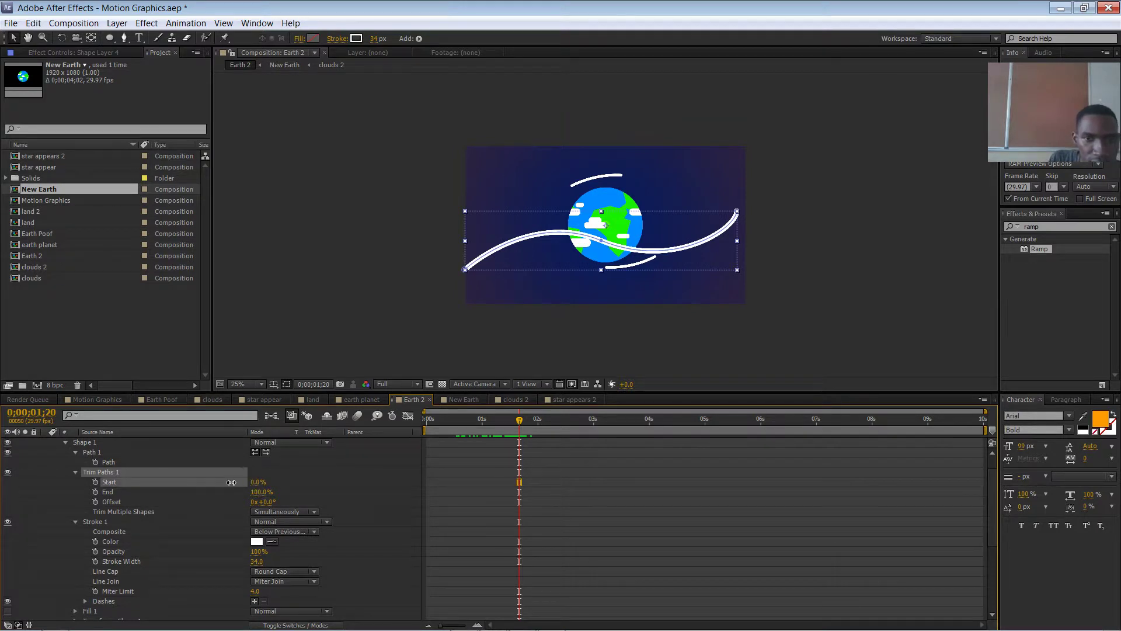
click(258, 492)
text(0)
key(Return)
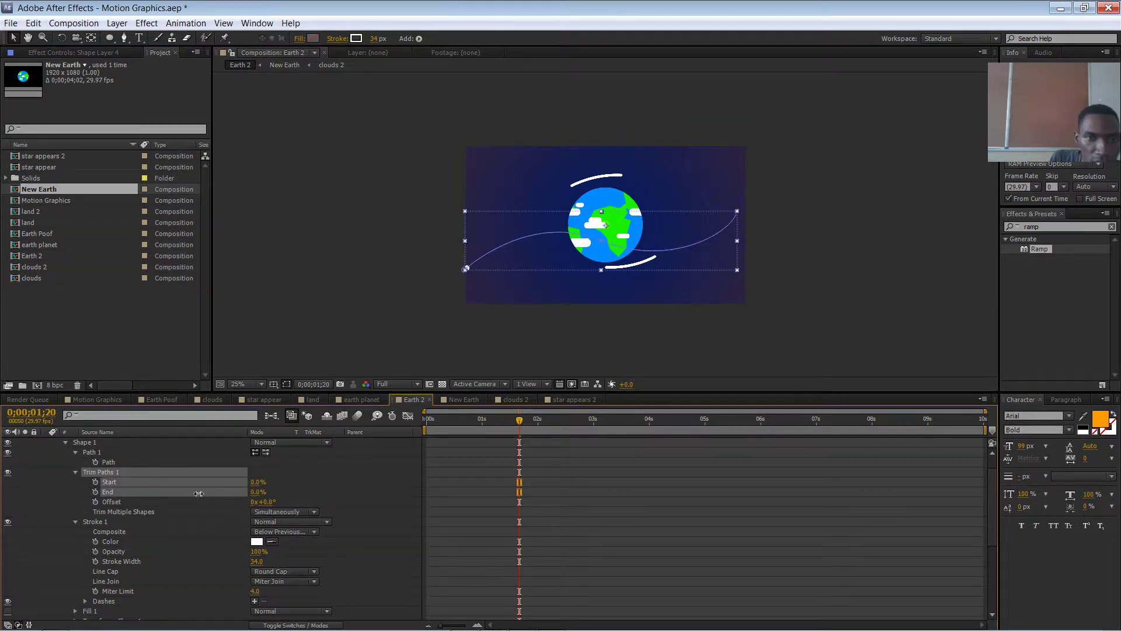
click(178, 493)
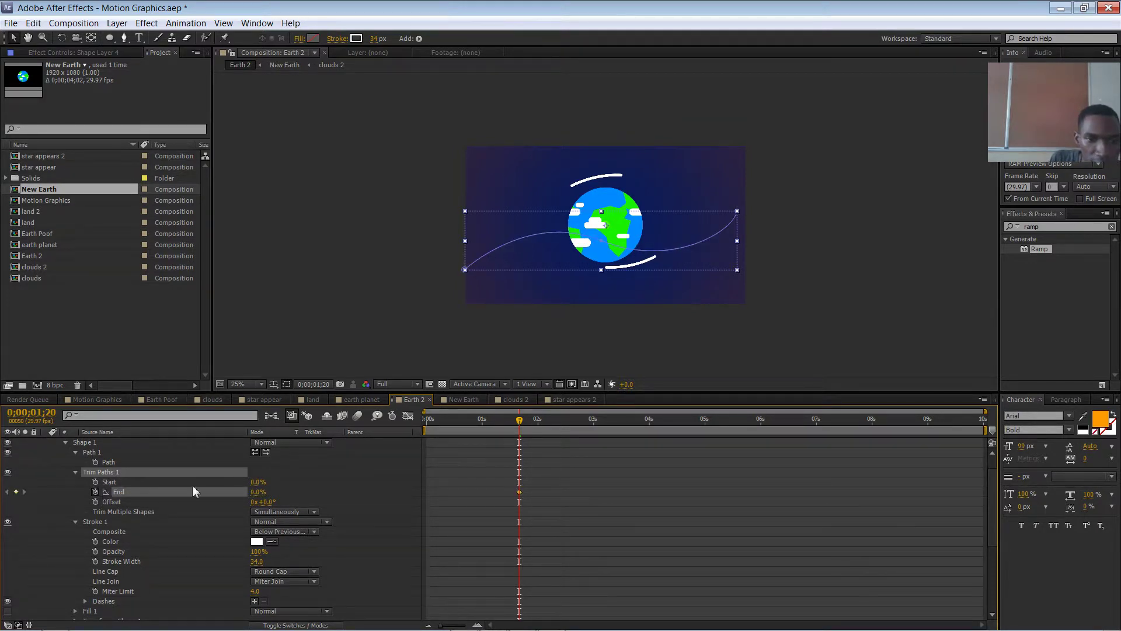
drag(517, 425, 593, 425)
drag(258, 492, 340, 481)
Keyframe Start from 0% at 2;04 to 100% at 3;11, then ease all trim keys with F9.
drag(592, 424, 542, 429)
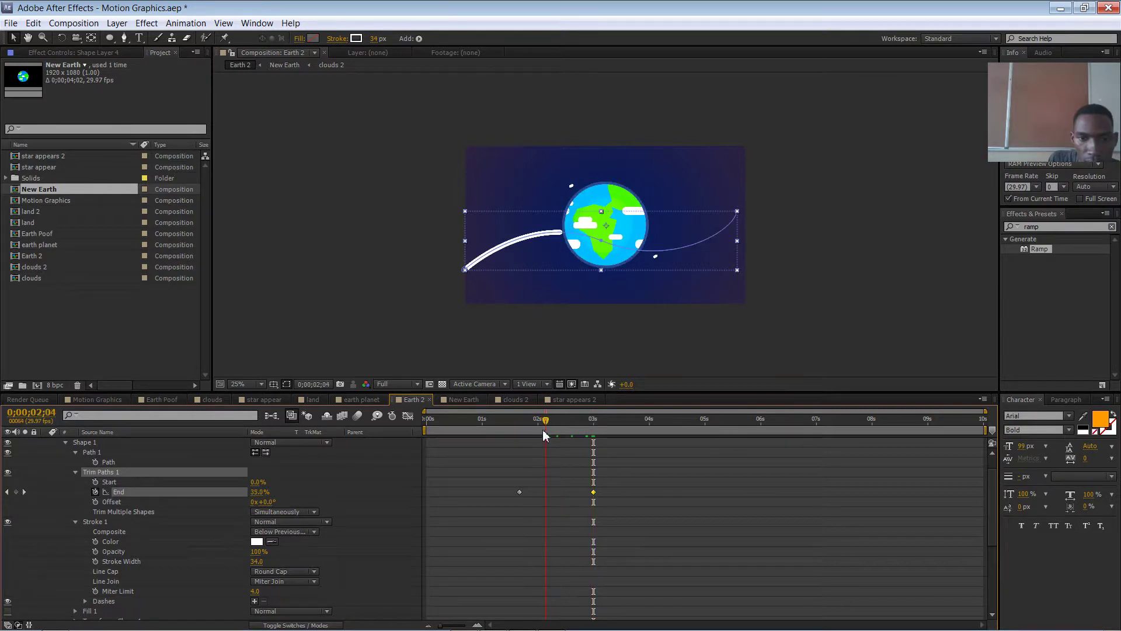
click(96, 481)
drag(548, 416, 618, 430)
drag(261, 484, 362, 469)
drag(623, 469, 507, 503)
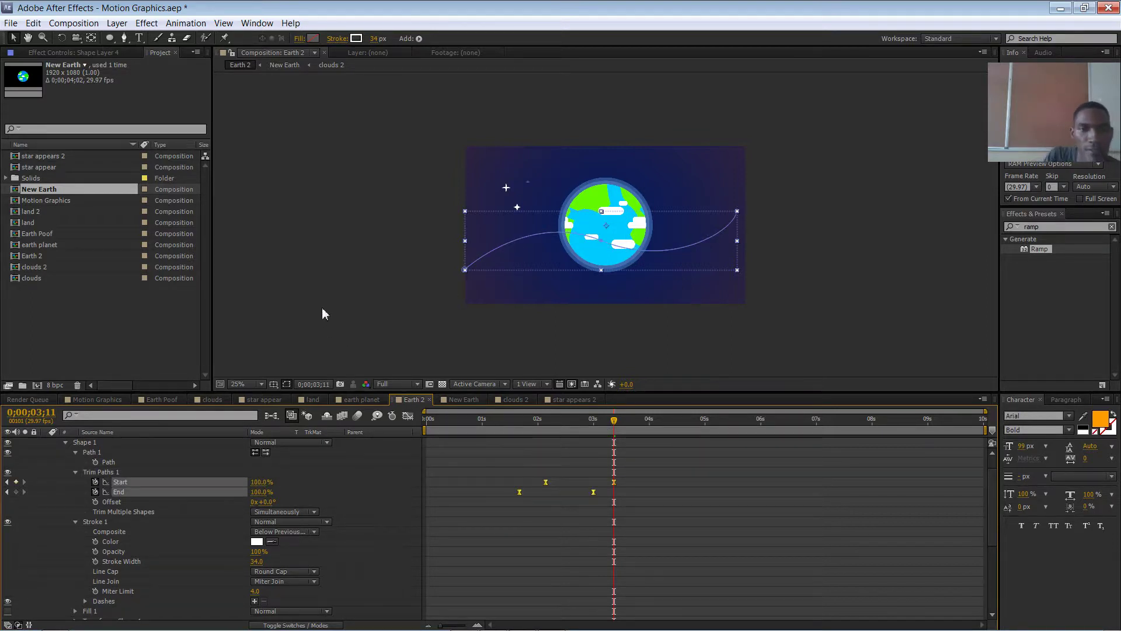
key(F9)
click(360, 352)
Collapse Shape Layer 4 and scrub to watch the streak sweep beneath the Earth.
scroll(701, 479, up, 1)
click(496, 443)
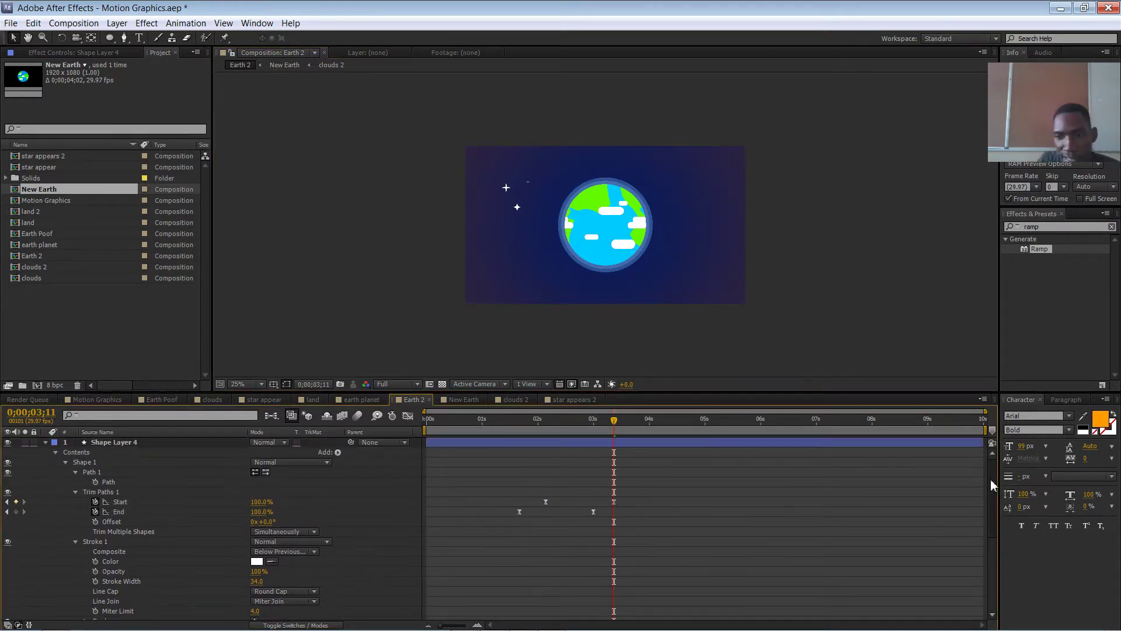
click(46, 443)
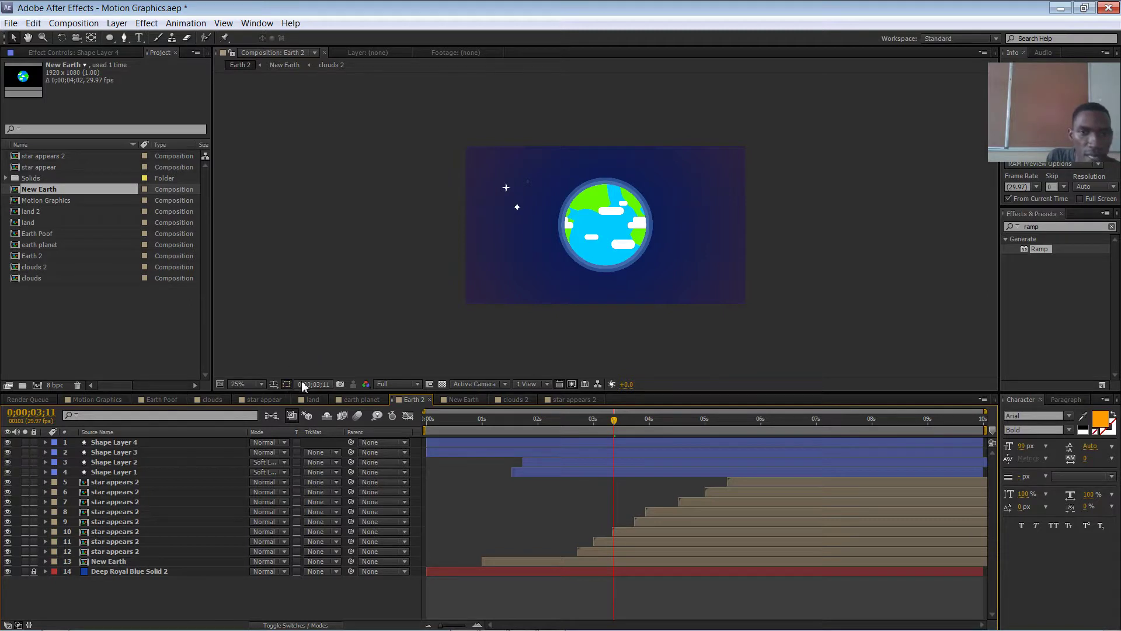
drag(445, 423, 579, 418)
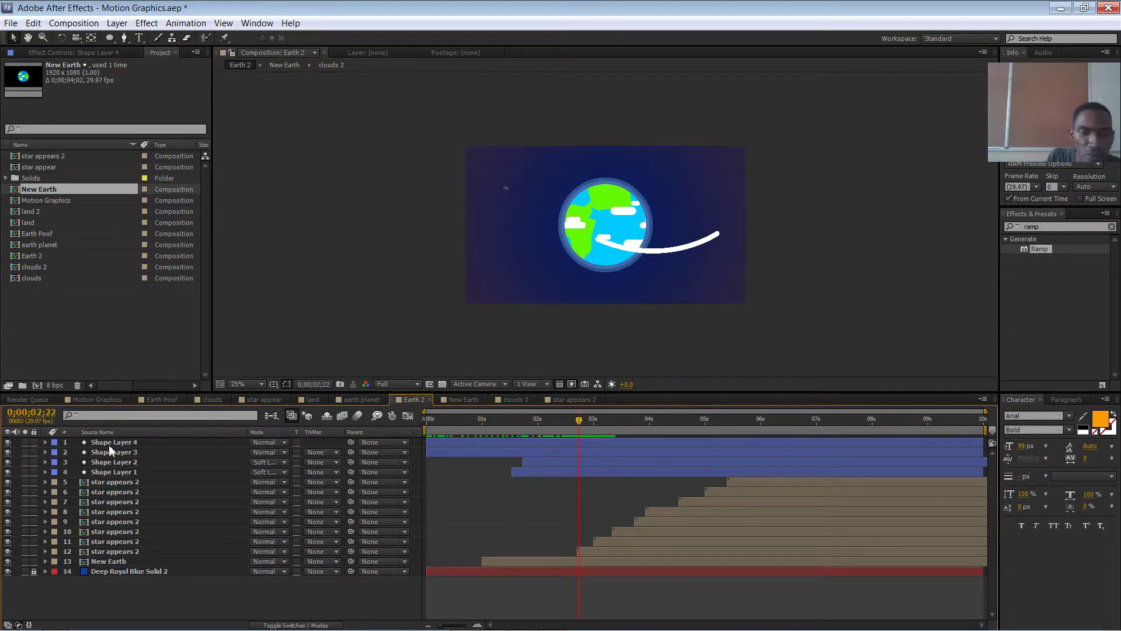
Set Shape Layer 4's blend mode to Overlay and check the result at an earlier frame.
click(149, 443)
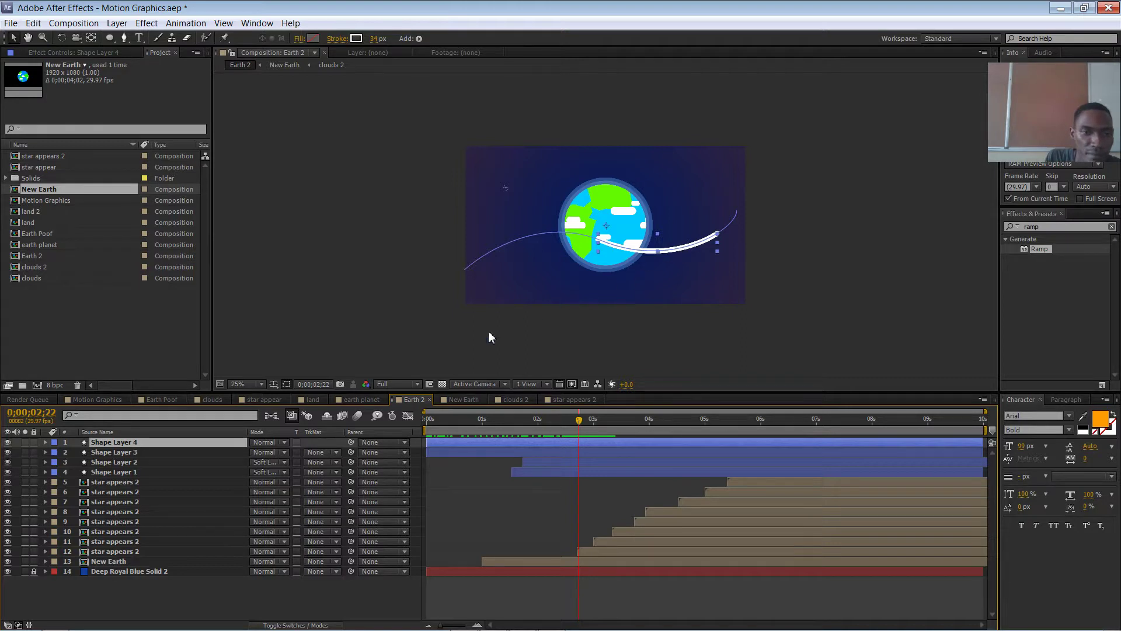
click(288, 445)
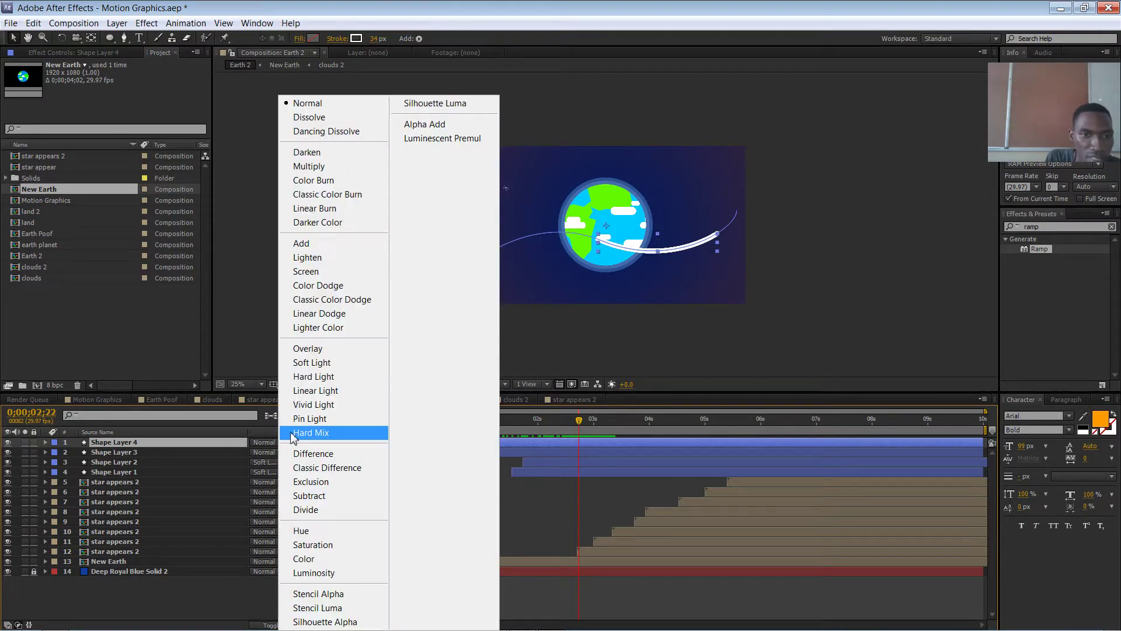
click(328, 354)
mouse_move(580, 427)
mouse_down()
mouse_move(527, 421)
mouse_move(590, 415)
mouse_move(612, 392)
mouse_move(606, 403)
mouse_move(471, 422)
mouse_move(496, 419)
mouse_up()
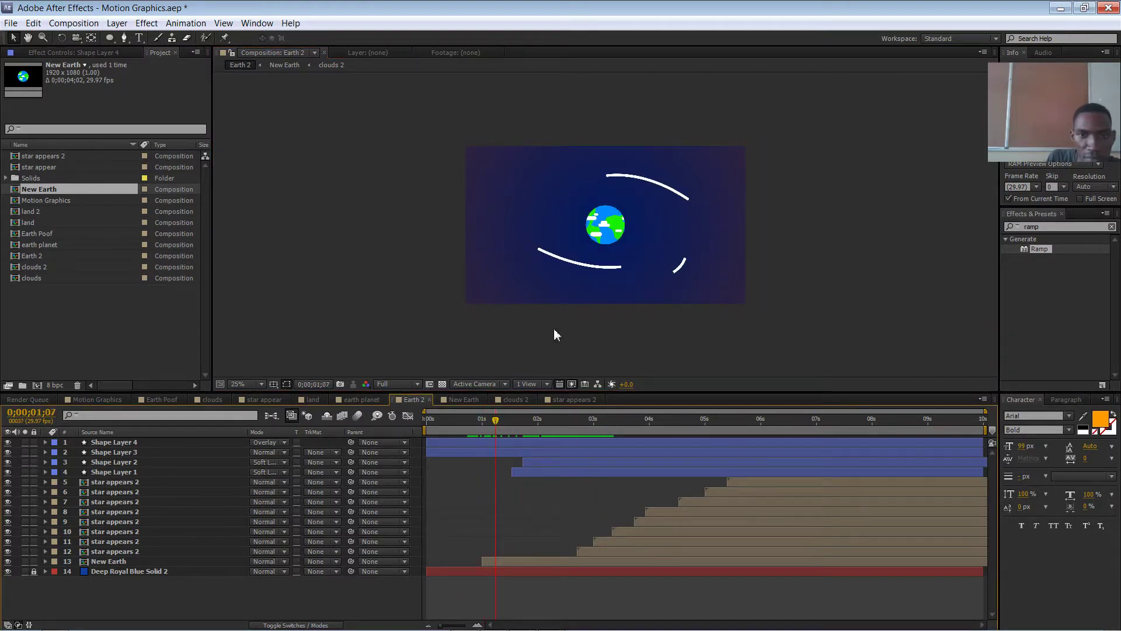
Change Shape Layer 3's arc stroke colour to yellow FFDE00 and preview it.
click(679, 270)
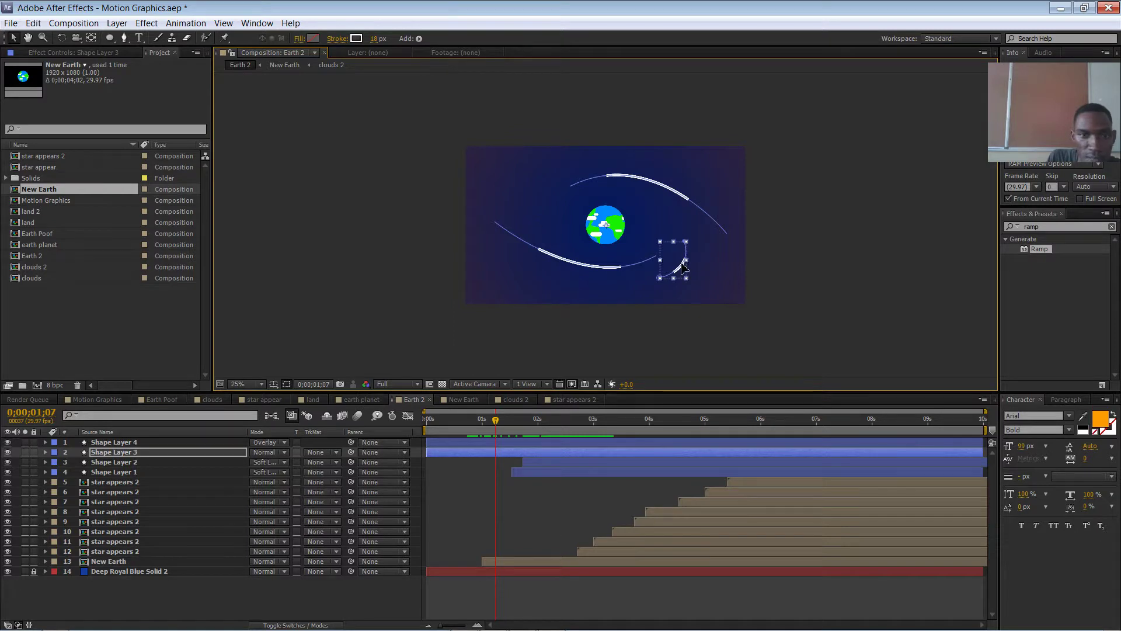
click(356, 39)
drag(883, 344, 883, 337)
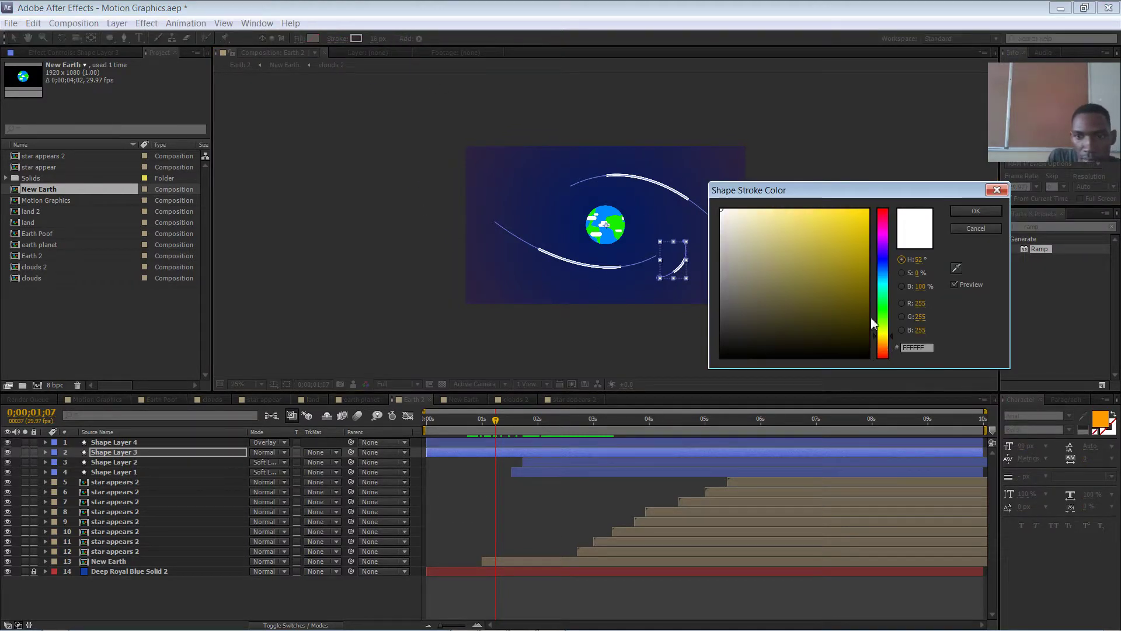
click(869, 209)
click(966, 210)
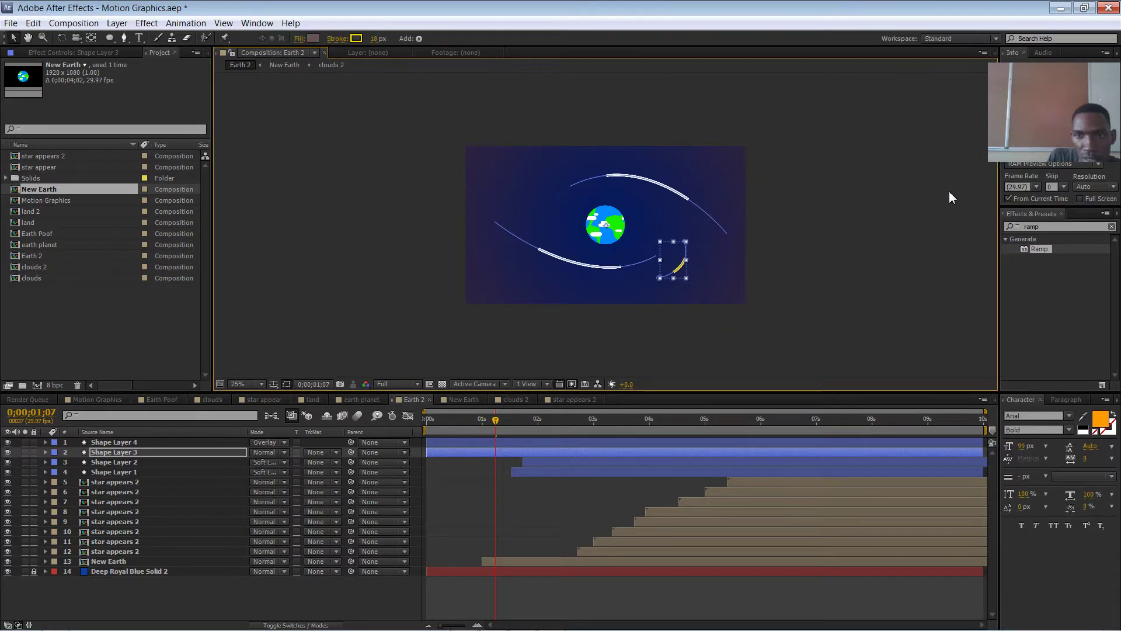
mouse_move(450, 418)
mouse_down()
mouse_move(430, 419)
mouse_move(562, 412)
mouse_up()
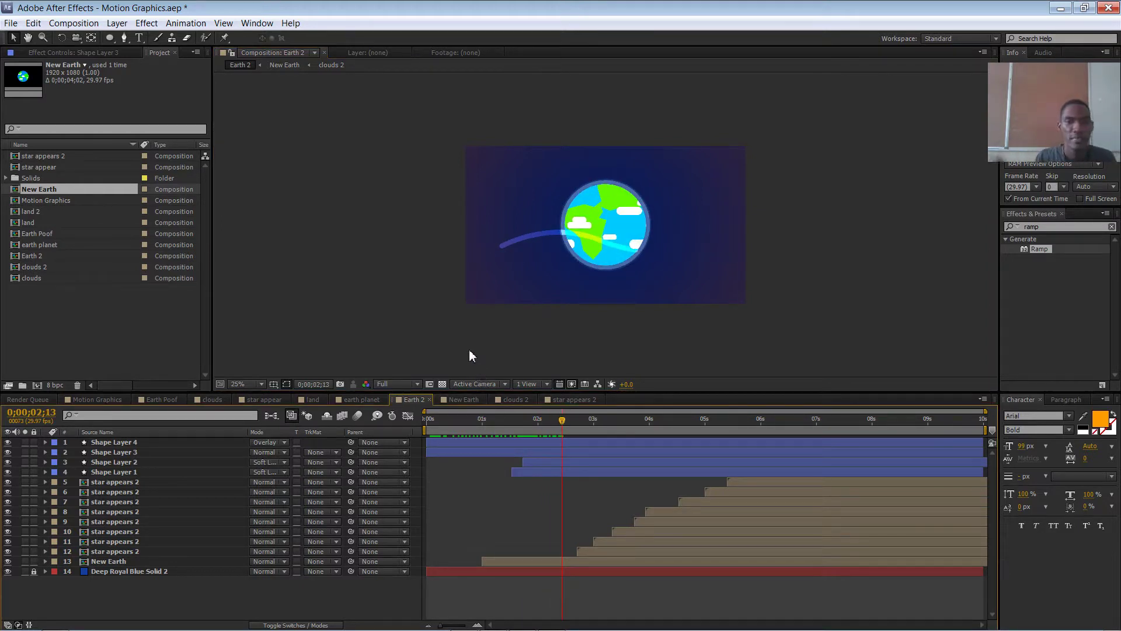
Scrub through the Earth animation from the start until the stars appear.
drag(460, 421, 765, 337)
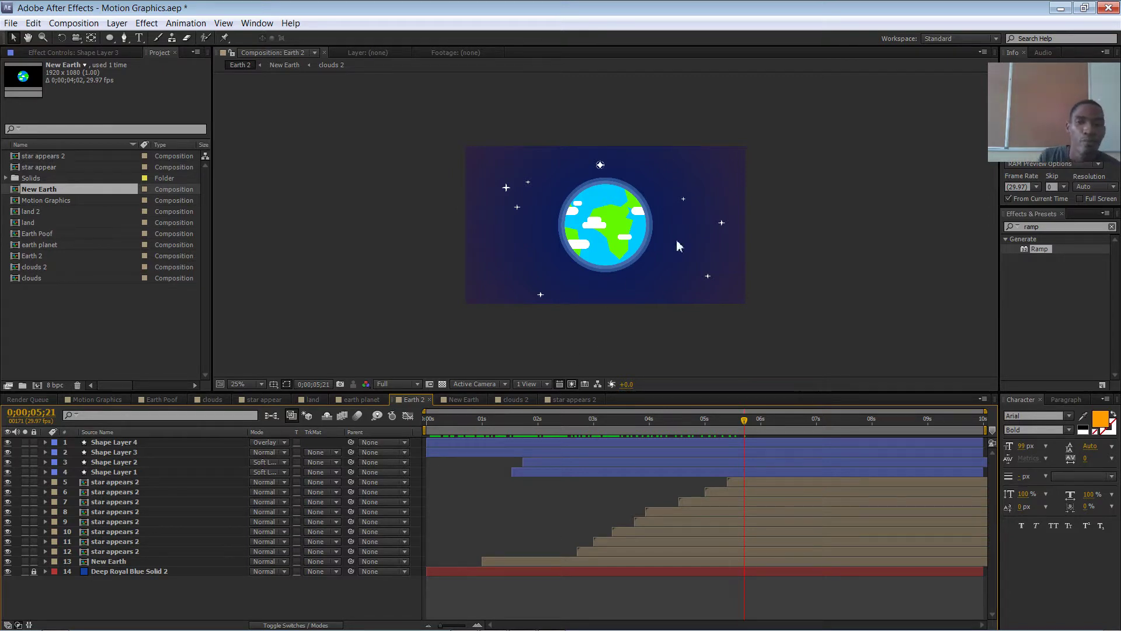
drag(524, 425, 380, 415)
drag(456, 425, 873, 435)
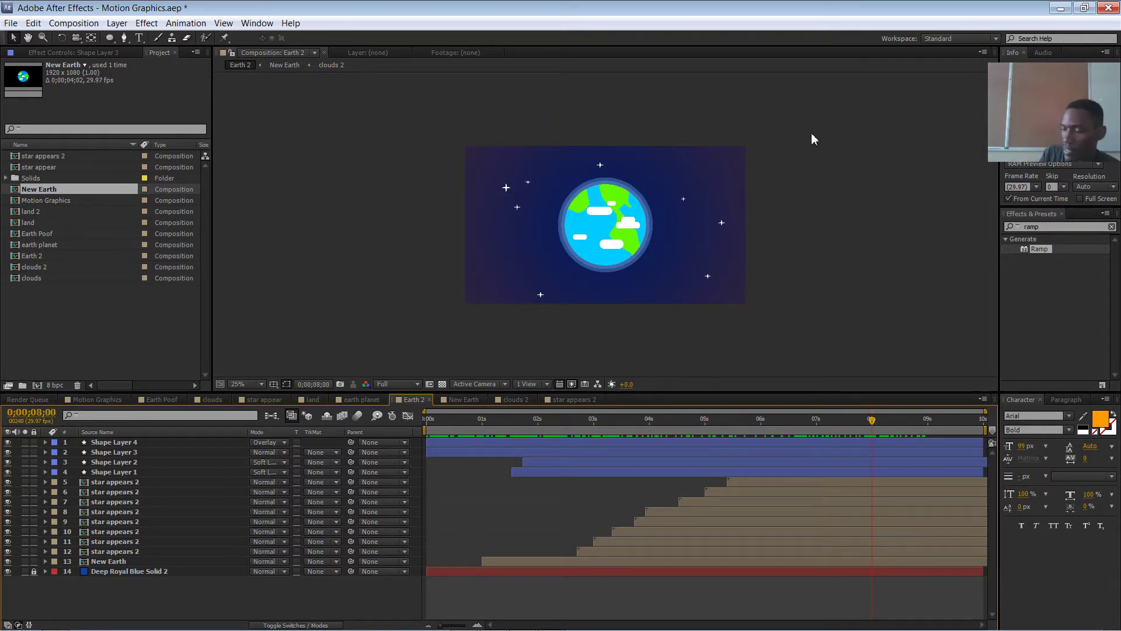
Create a new black solid layer, Black Solid 1, via New > Solid.
right_click(878, 173)
mouse_move(905, 184)
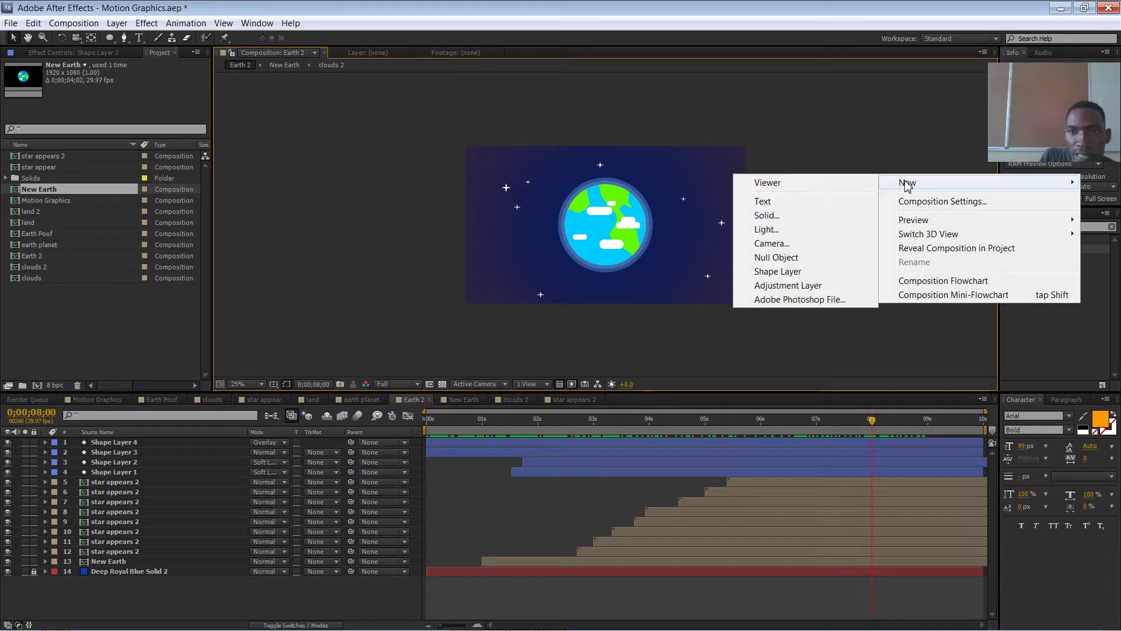
click(788, 217)
click(338, 286)
drag(849, 266, 923, 386)
click(963, 213)
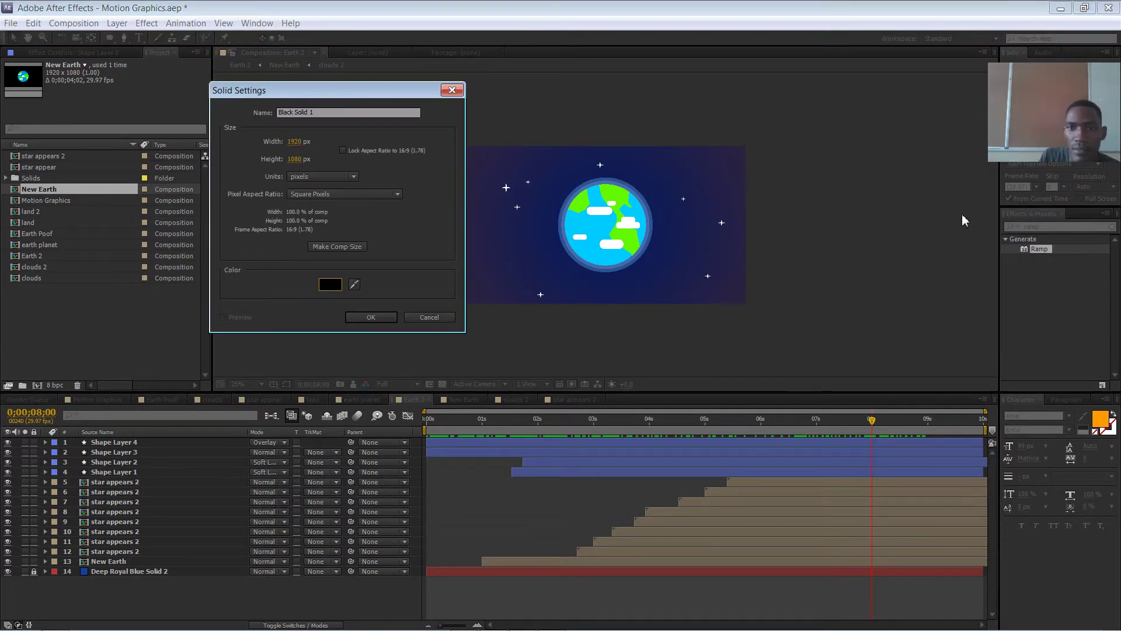
click(371, 317)
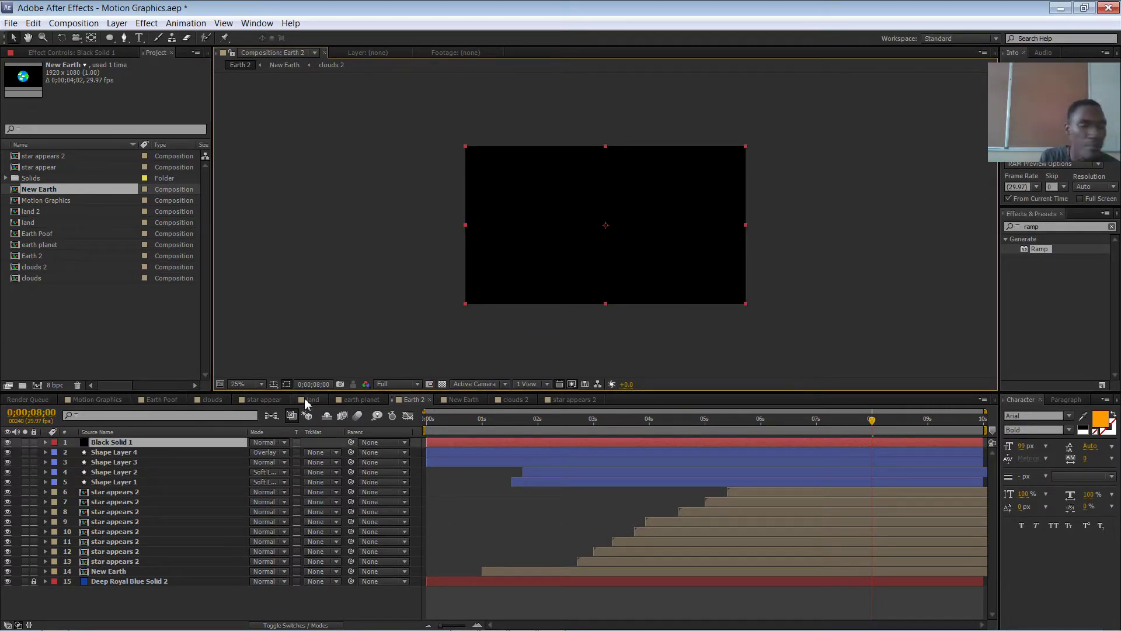
Start Black Solid 1 at 8;00 and keyframe its Opacity from 0% to 100% at 9;29.
drag(427, 442, 870, 442)
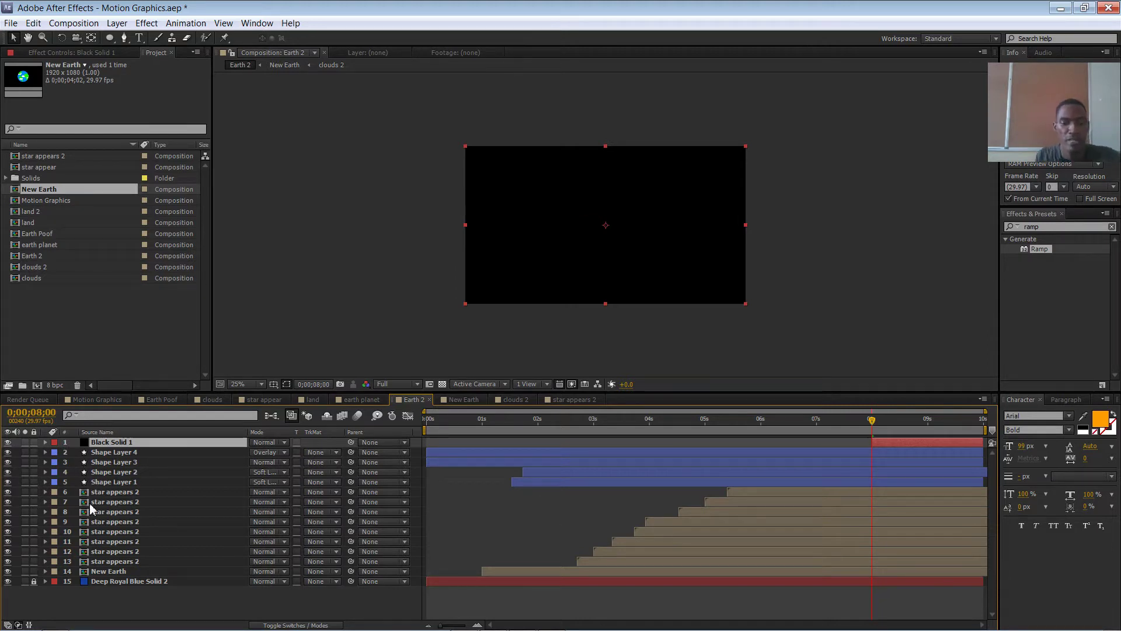
key(t)
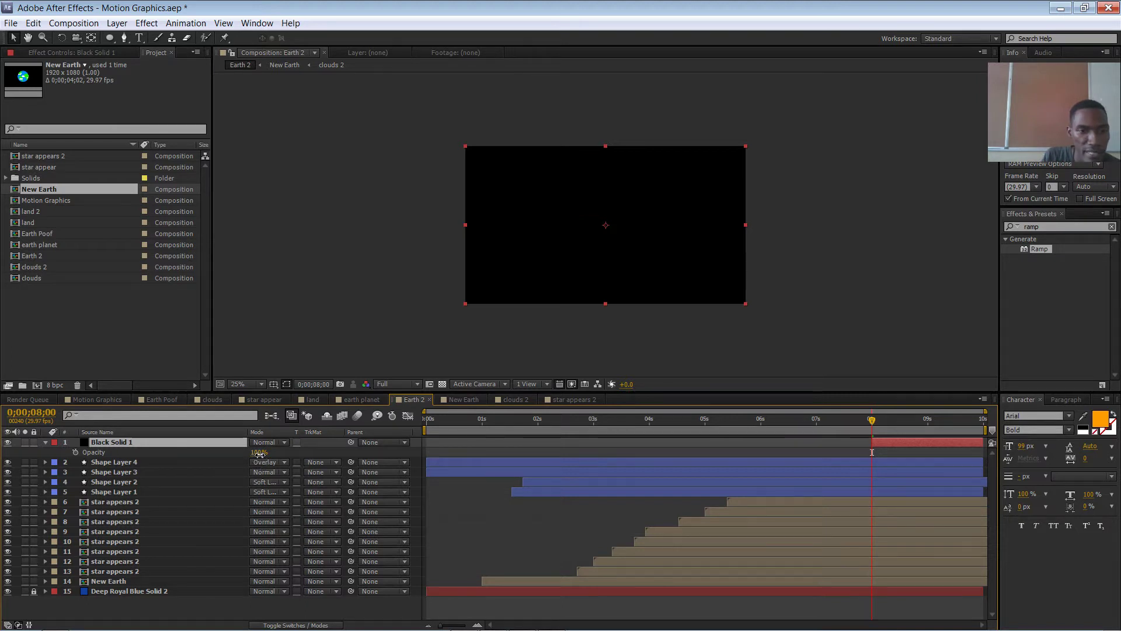
drag(257, 453, 107, 467)
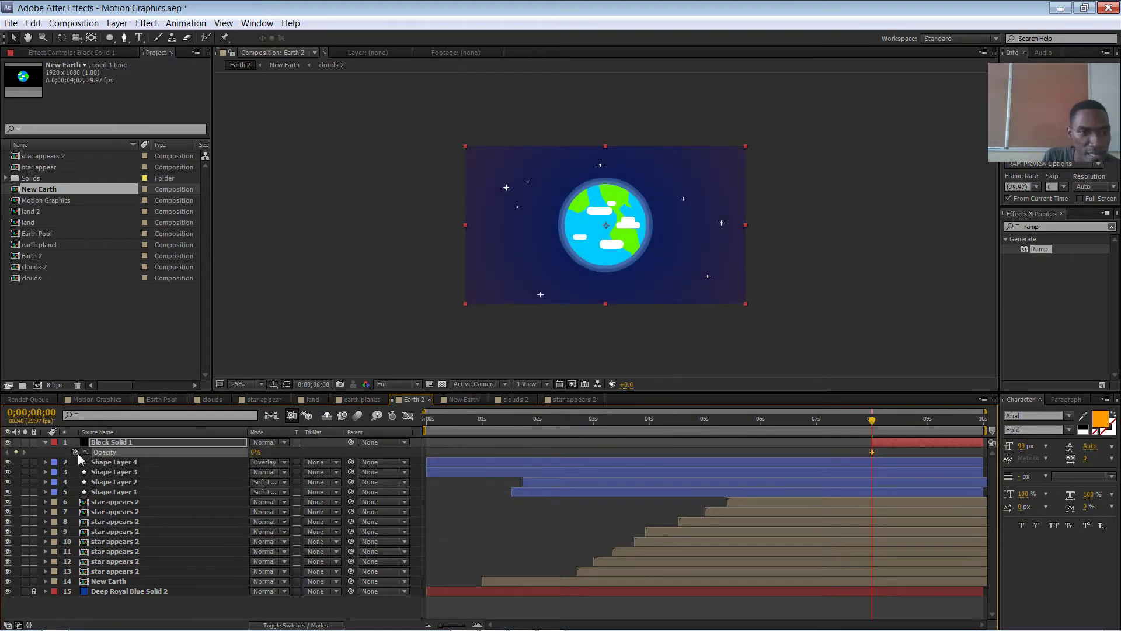
drag(875, 421, 985, 426)
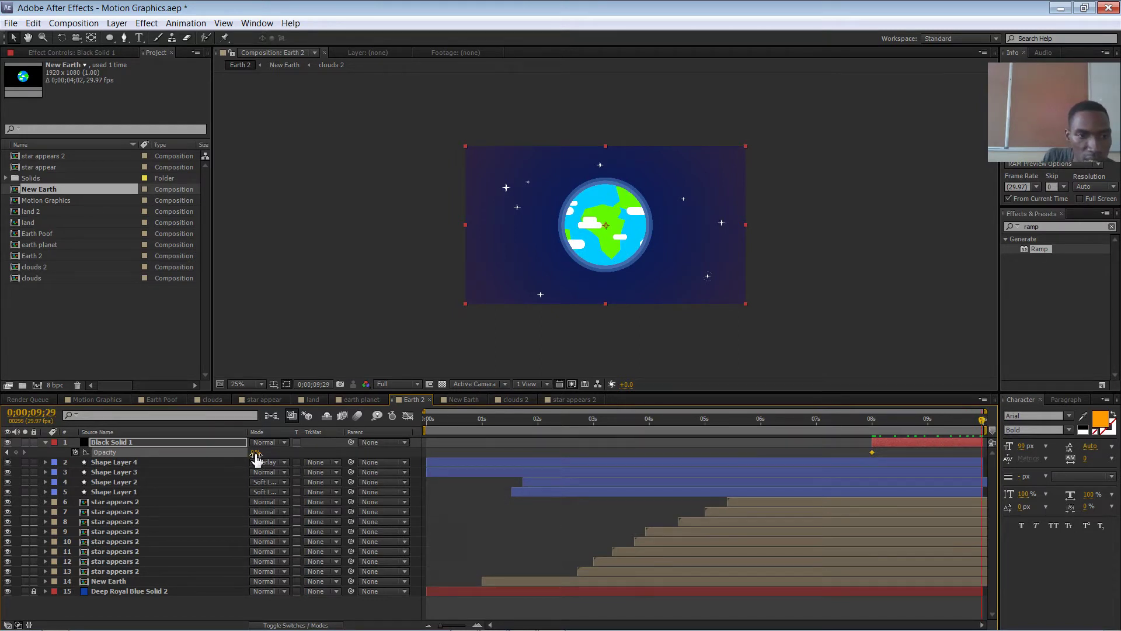
drag(256, 453, 331, 443)
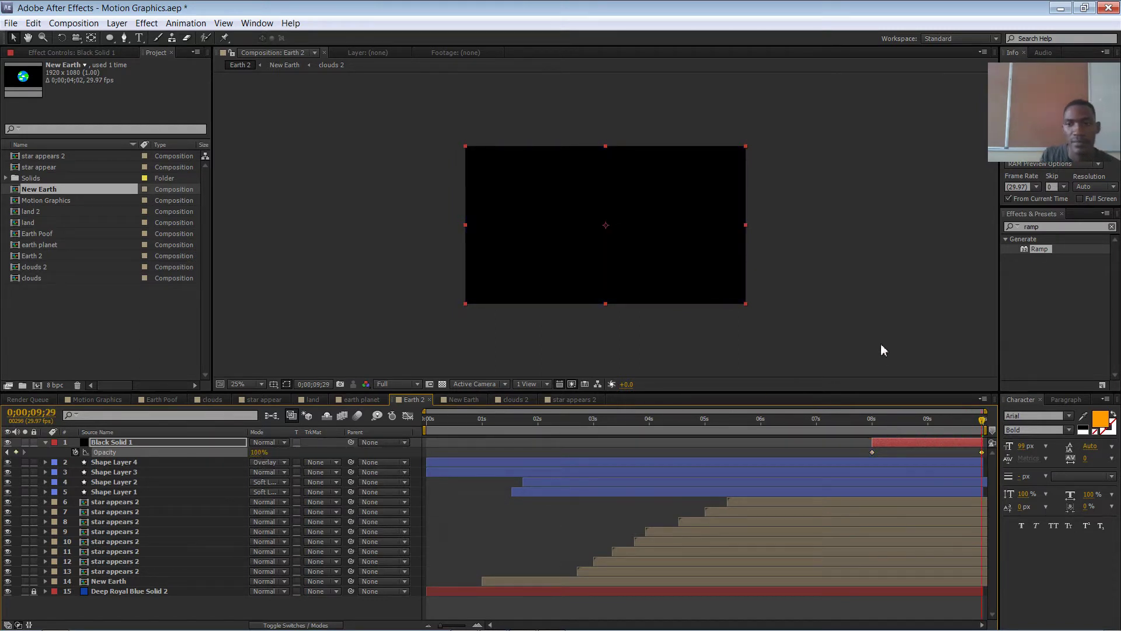
click(886, 382)
drag(876, 422, 280, 446)
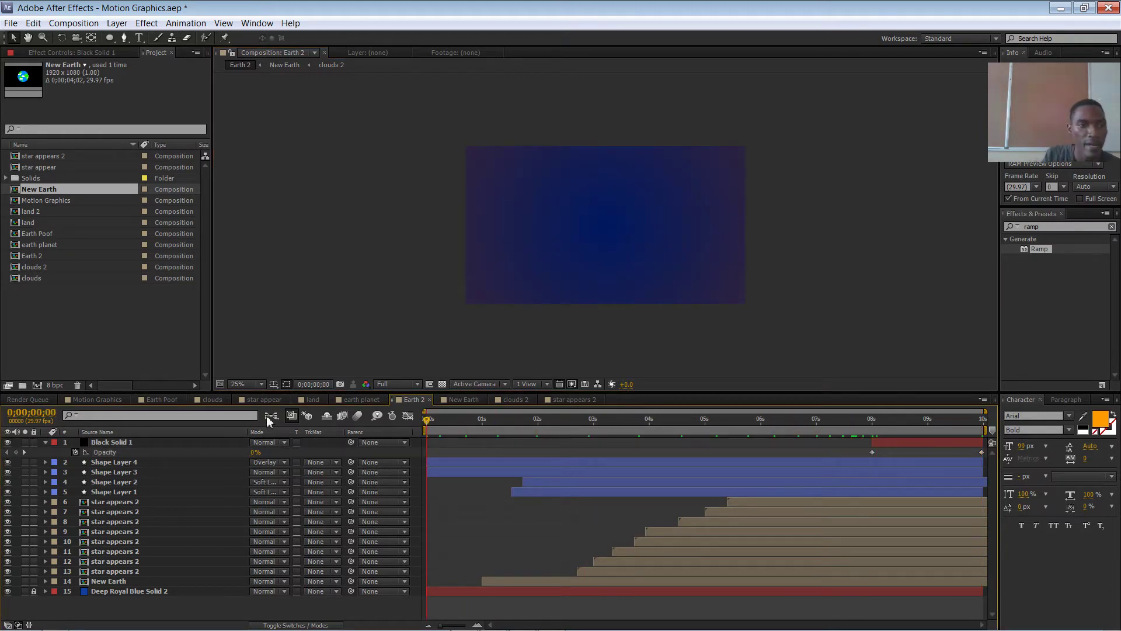
click(58, 306)
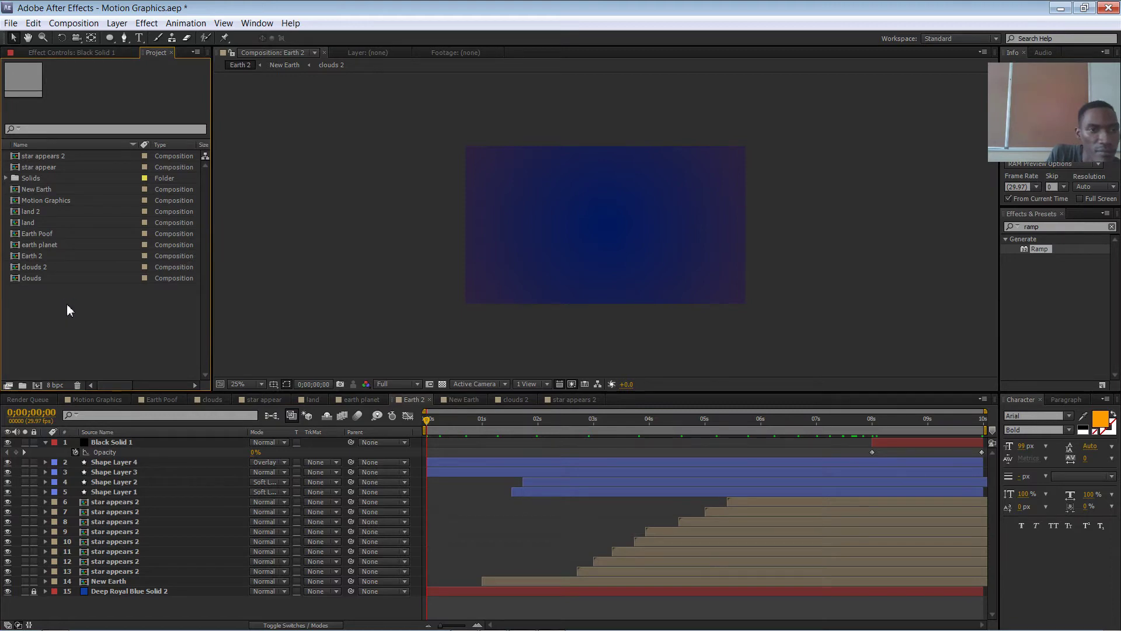
Open Import File and browse the Music library, backing out of Archive.org > Classical.
double_click(67, 304)
click(287, 248)
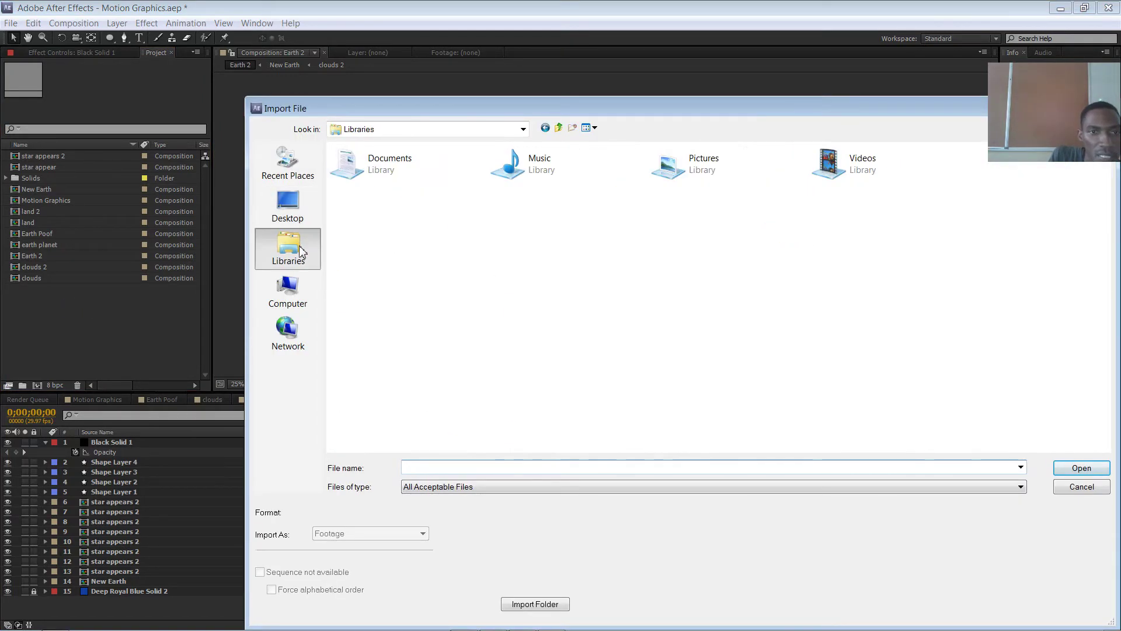
click(520, 182)
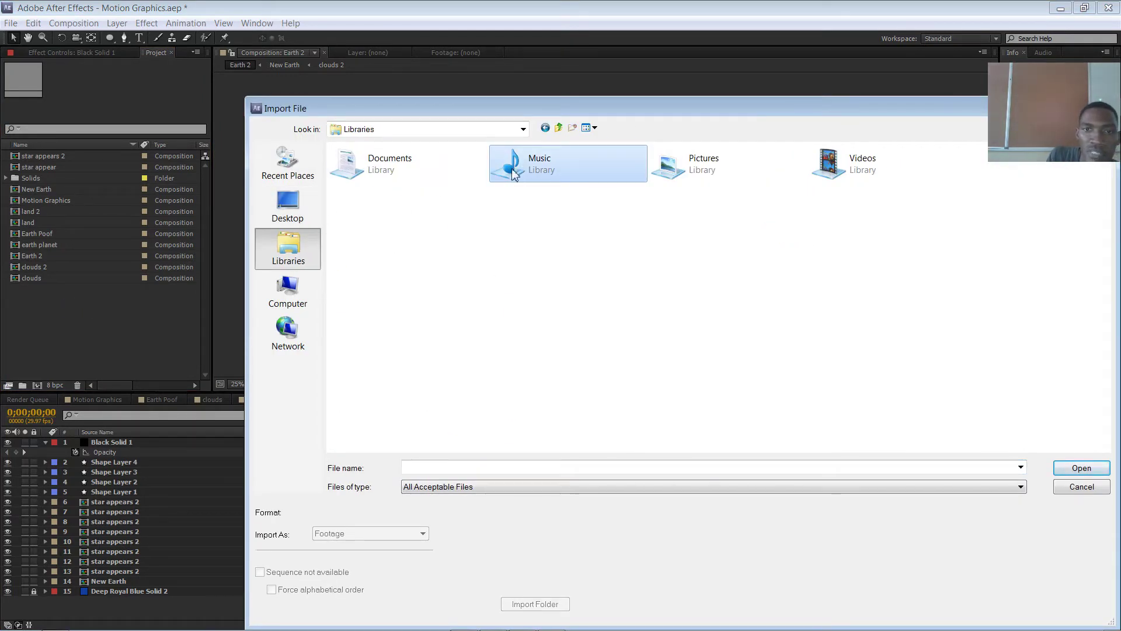
double_click(514, 175)
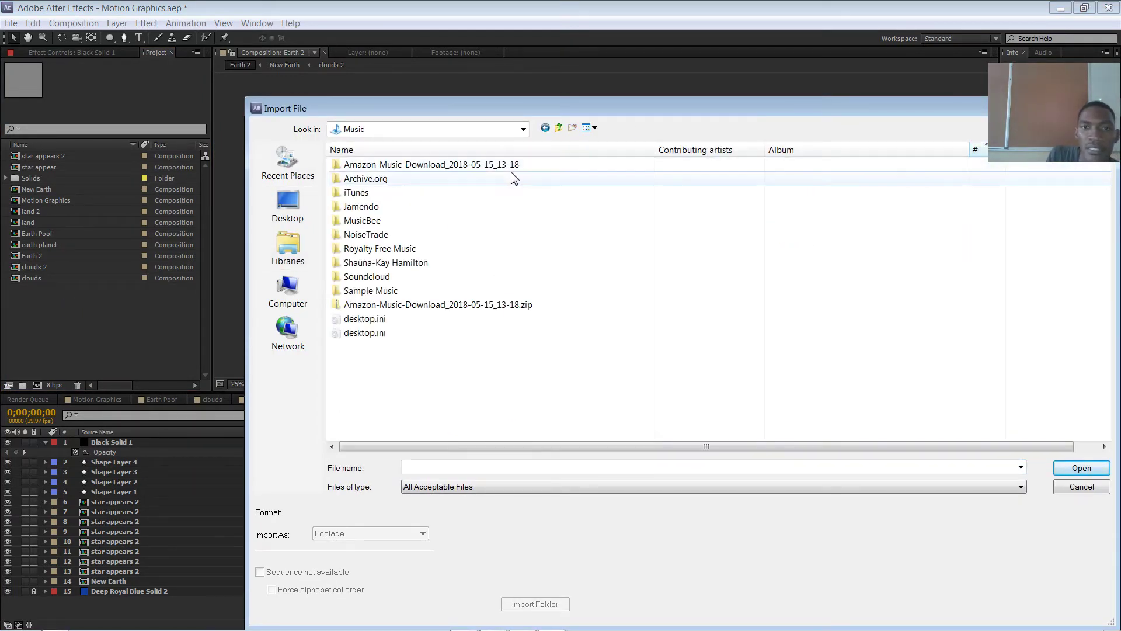
double_click(373, 181)
double_click(374, 166)
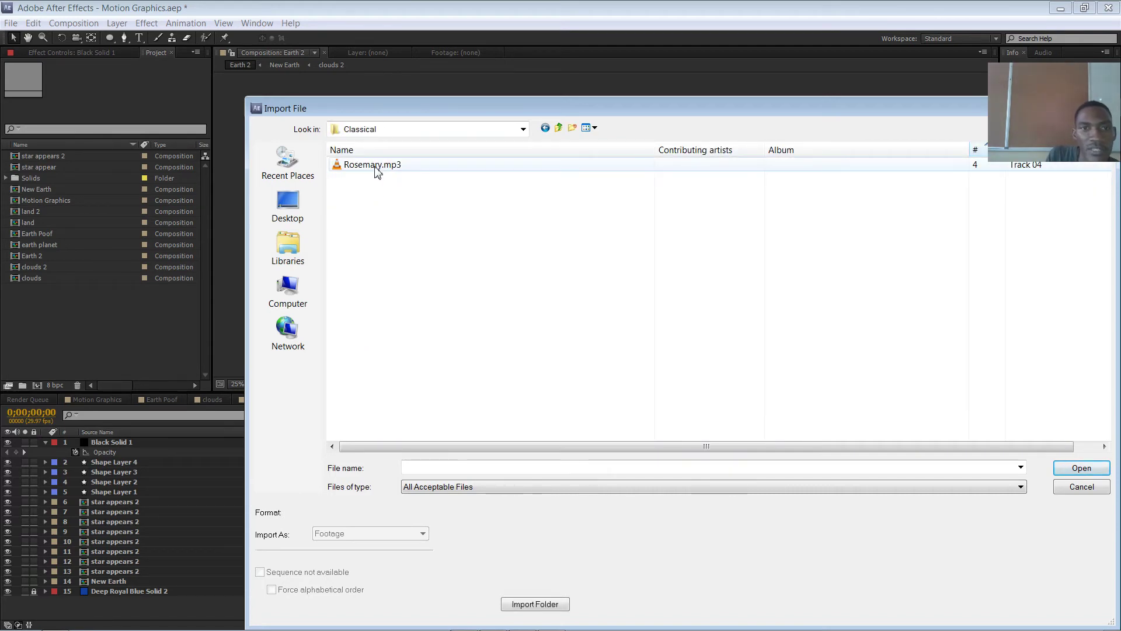
click(557, 129)
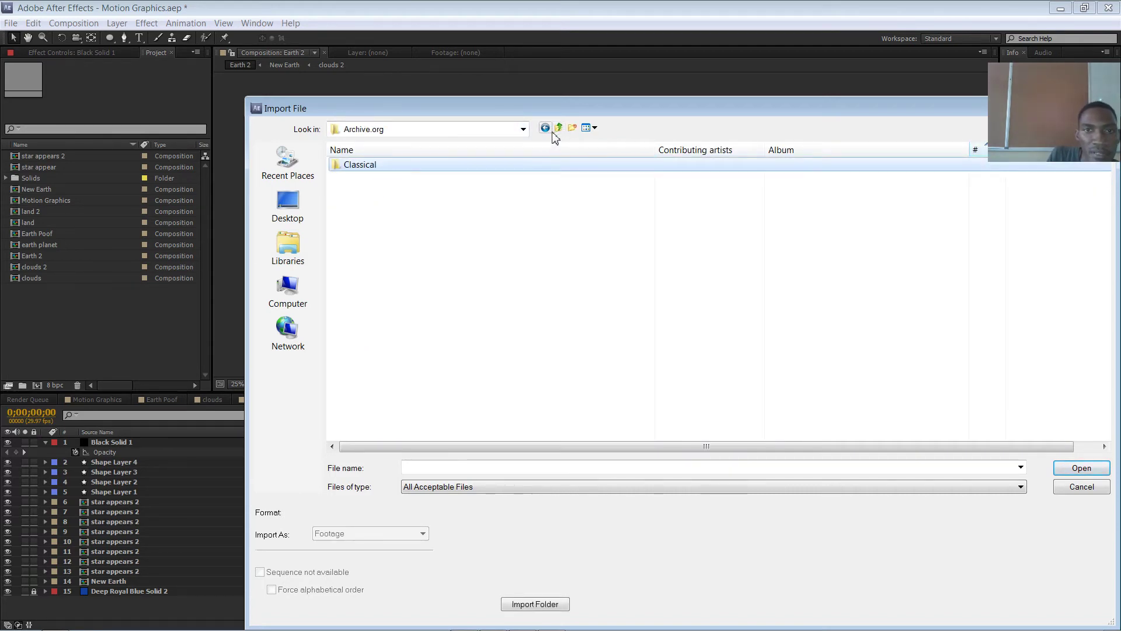
click(556, 131)
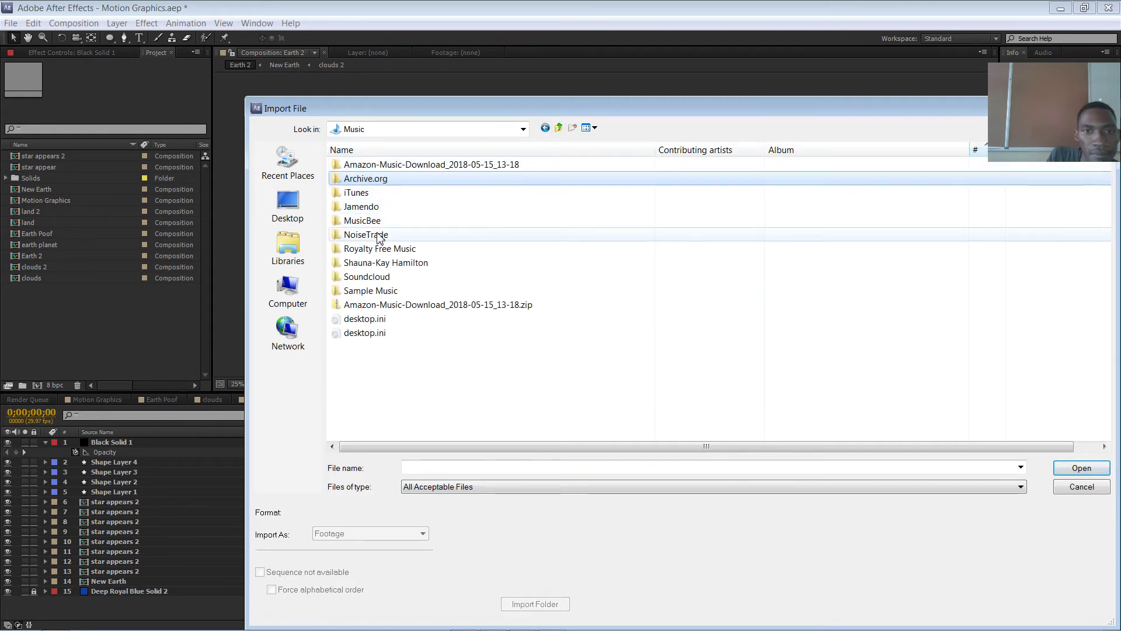
Navigate Royalty Free Music to the Relaxed folder and import Immersed.mp3.
click(378, 251)
double_click(379, 251)
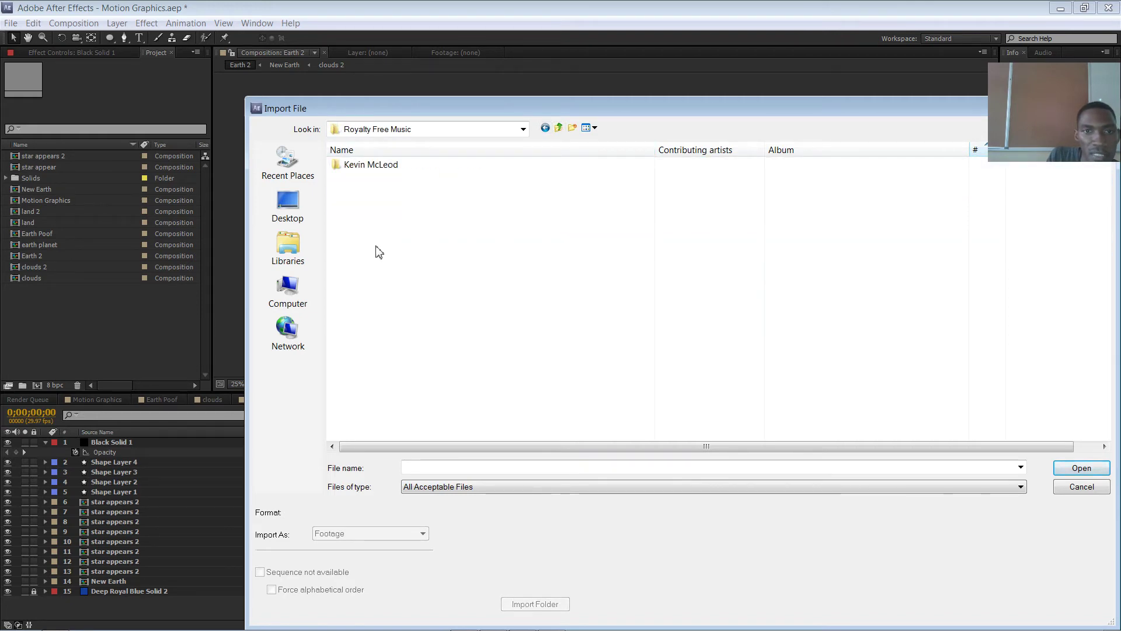
double_click(374, 167)
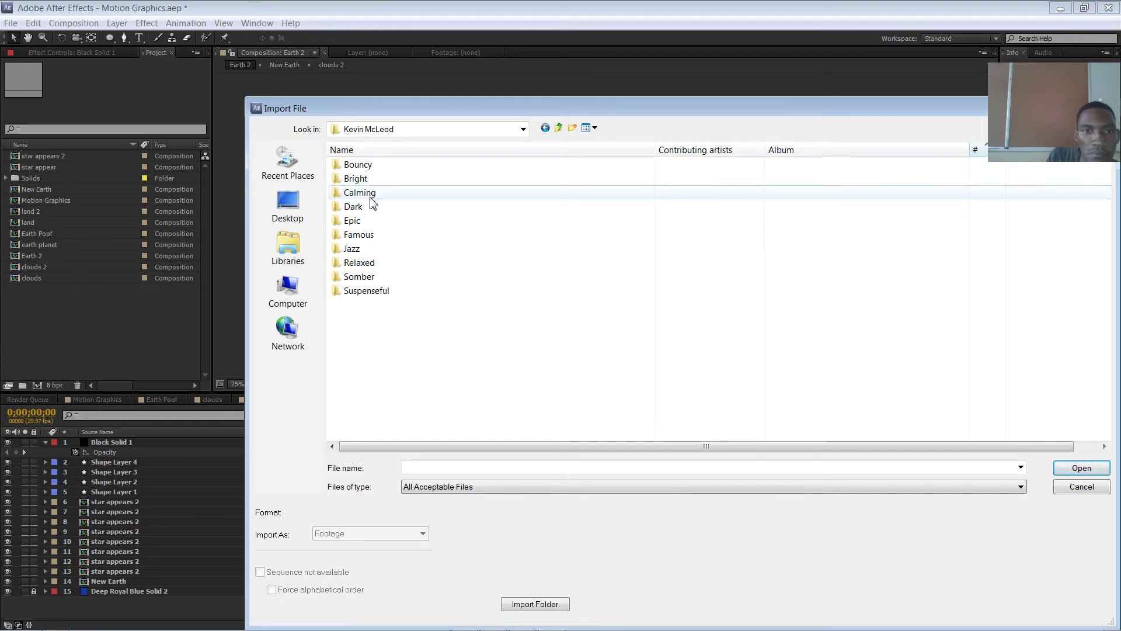
click(372, 263)
click(373, 262)
click(340, 264)
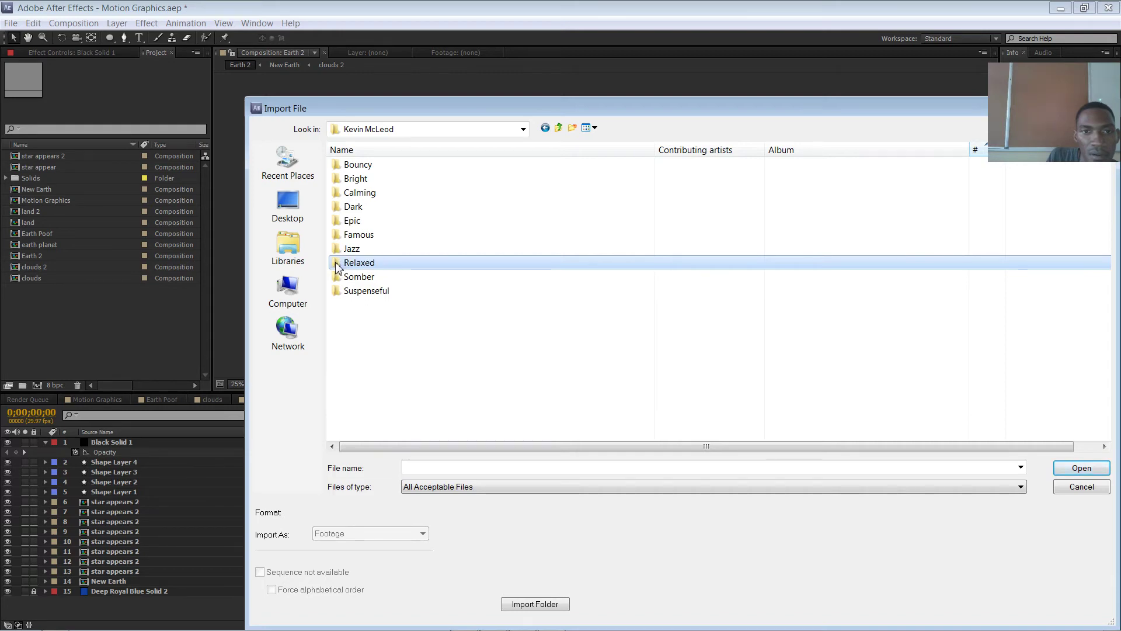
double_click(340, 264)
double_click(358, 164)
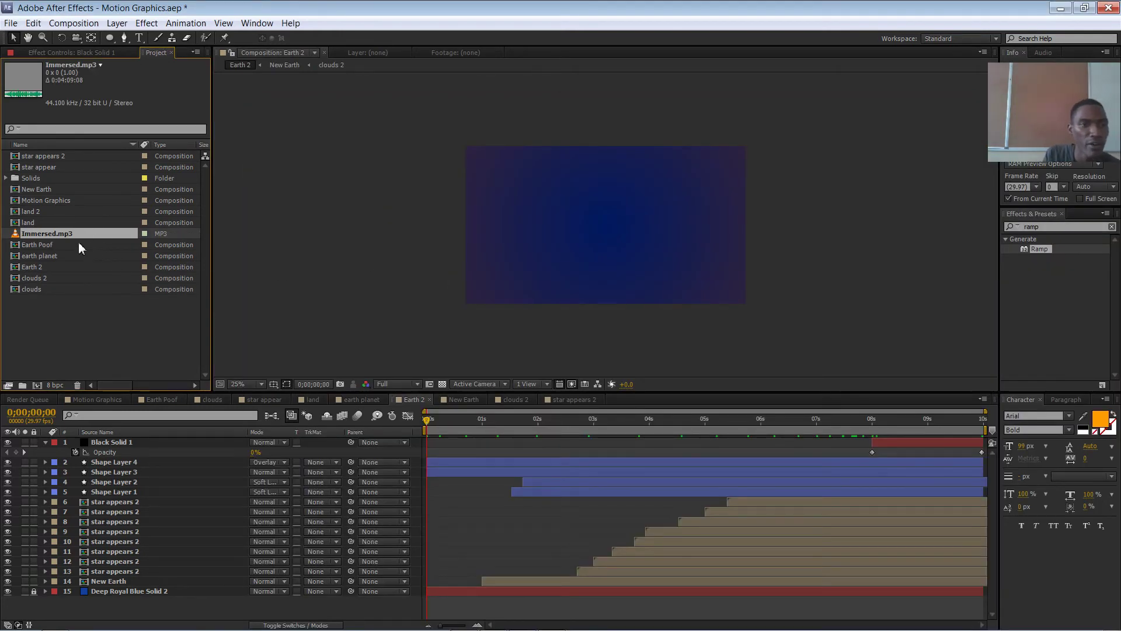
Place Immersed.mp3 at the top of Earth 2's layer stack and save Motion Graphics.aep.
drag(78, 235, 125, 444)
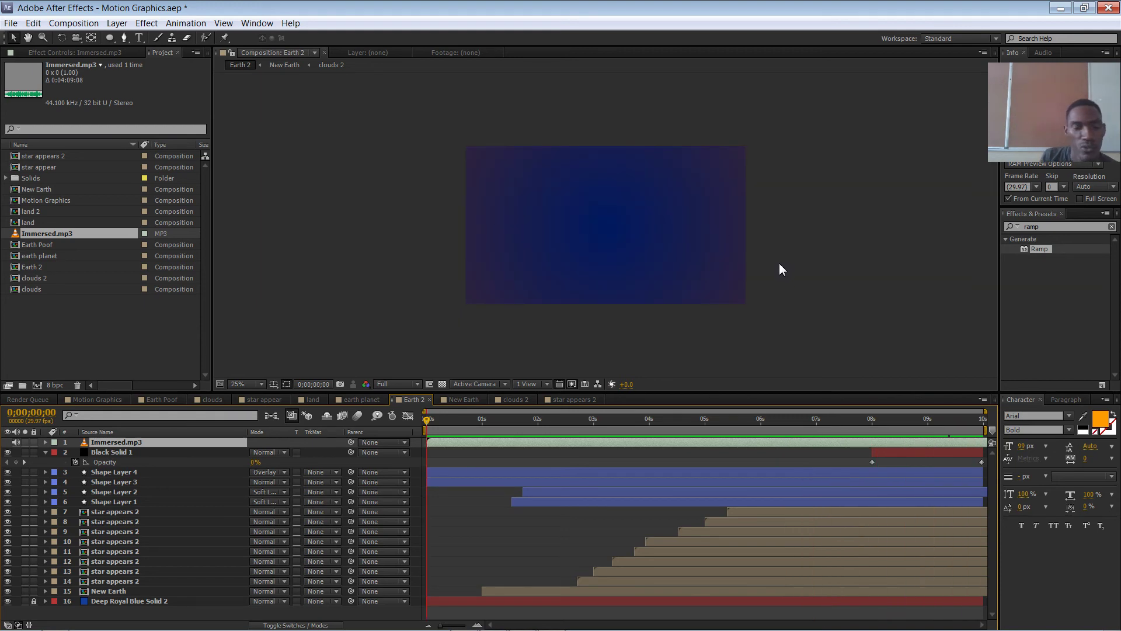
key(ctrl+s)
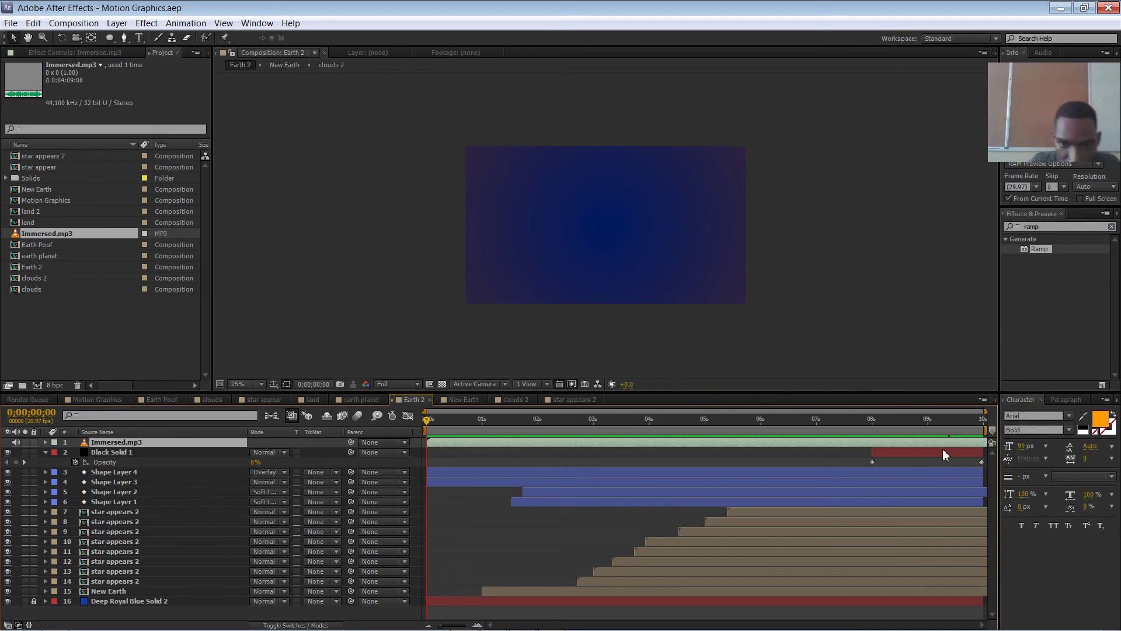